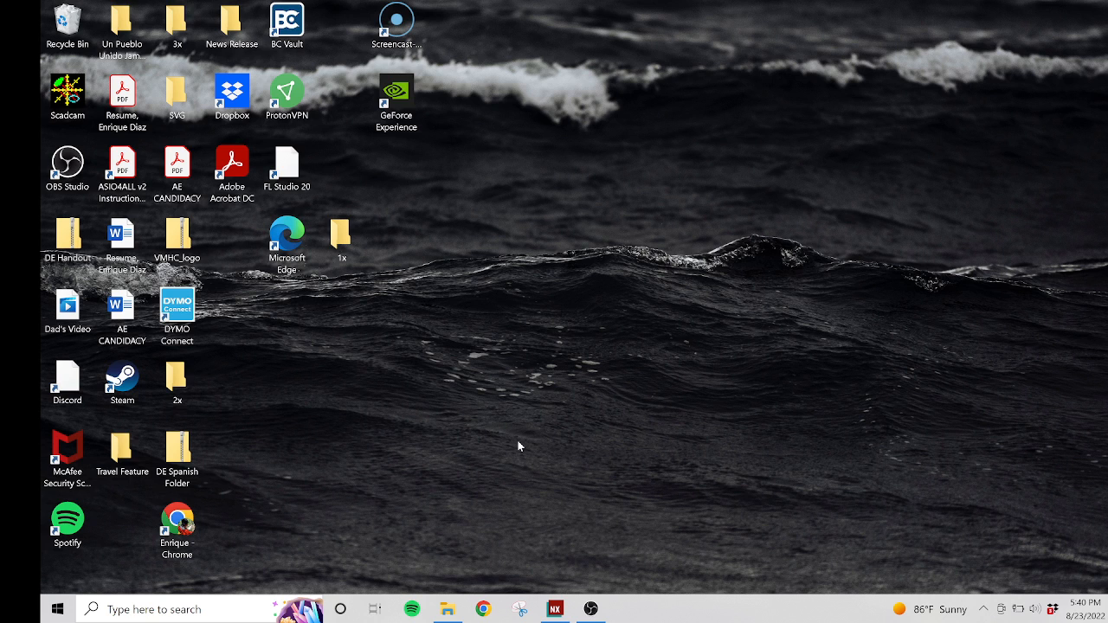
Step: Switch to NX and open the recent part mnf01_vx_0.prt from today's history
{"action": "left_click", "coordinate": [555, 608]}
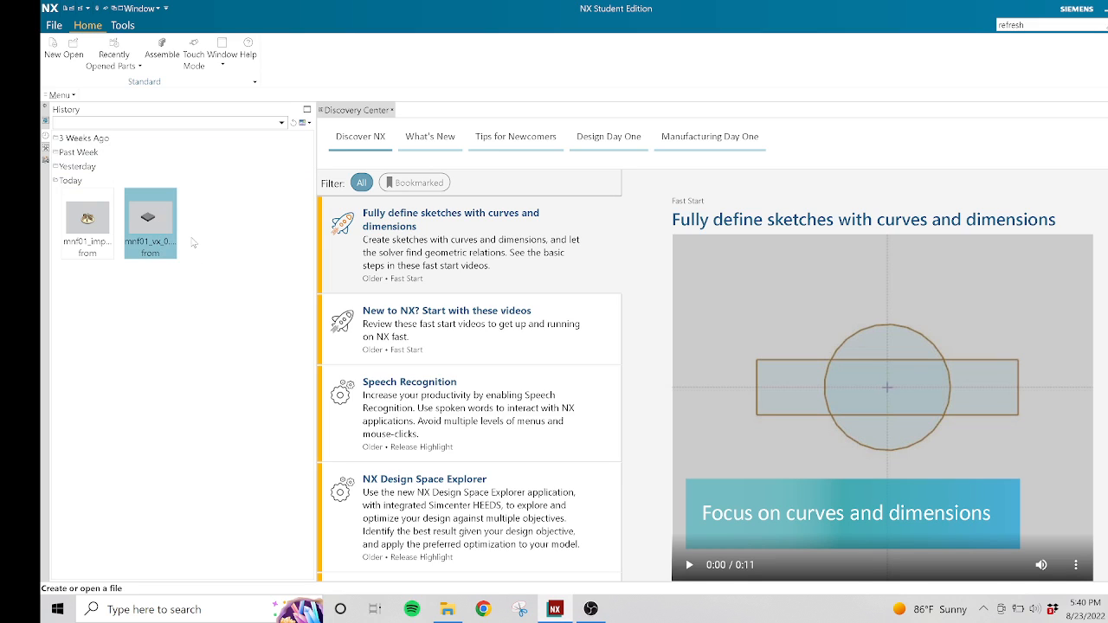
{"action": "left_click", "coordinate": [161, 235]}
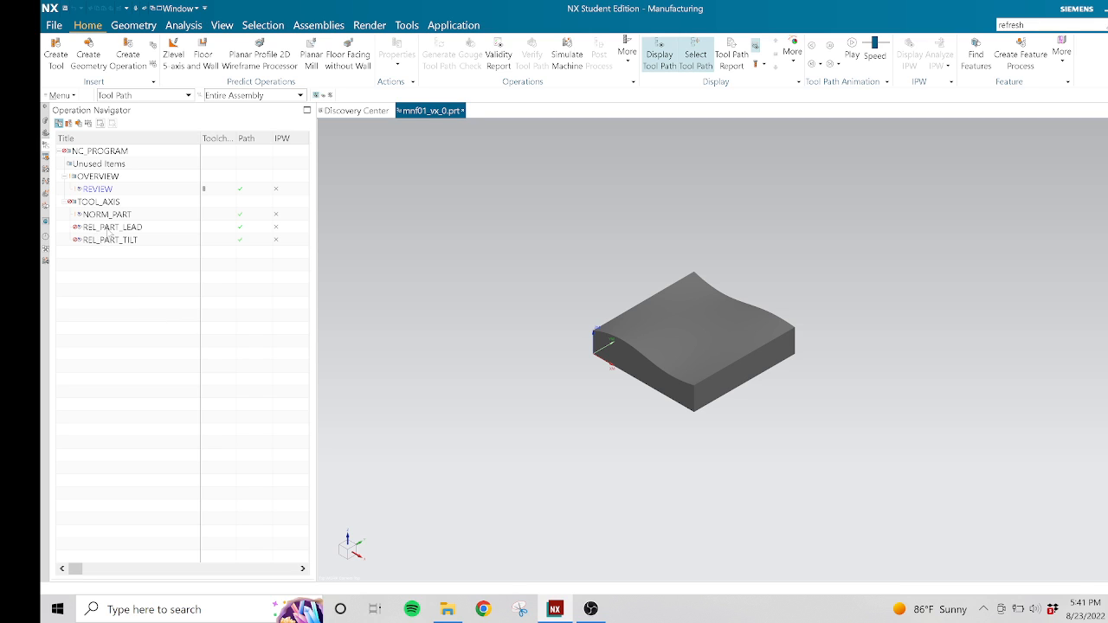
{"action": "right_click", "coordinate": [117, 333]}
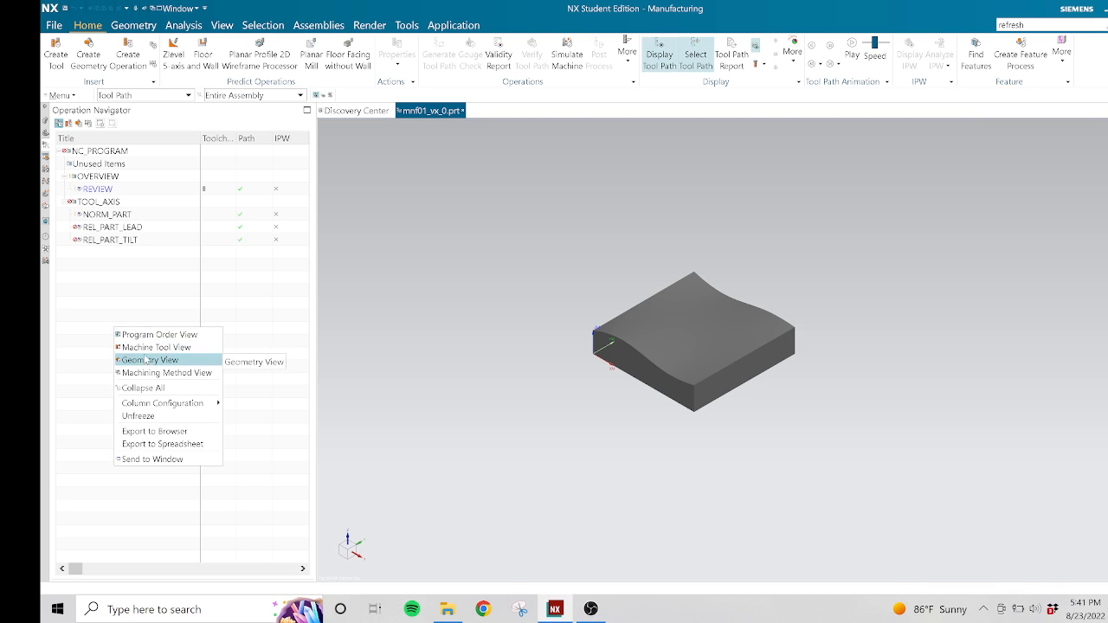
{"action": "mouse_move", "coordinate": [153, 410]}
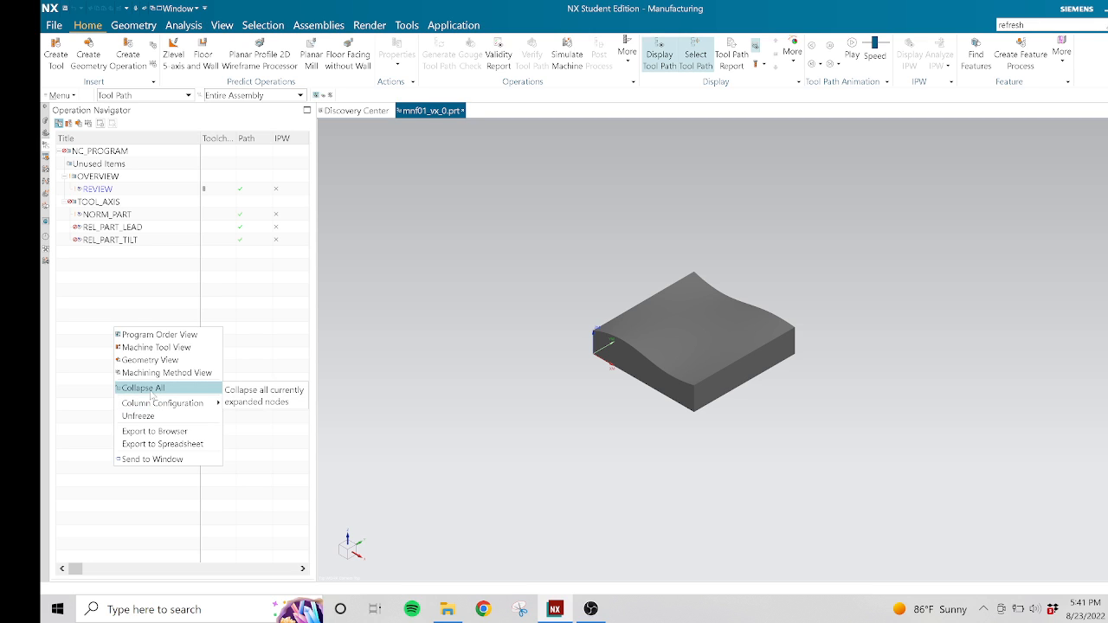
{"action": "left_click", "coordinate": [139, 521]}
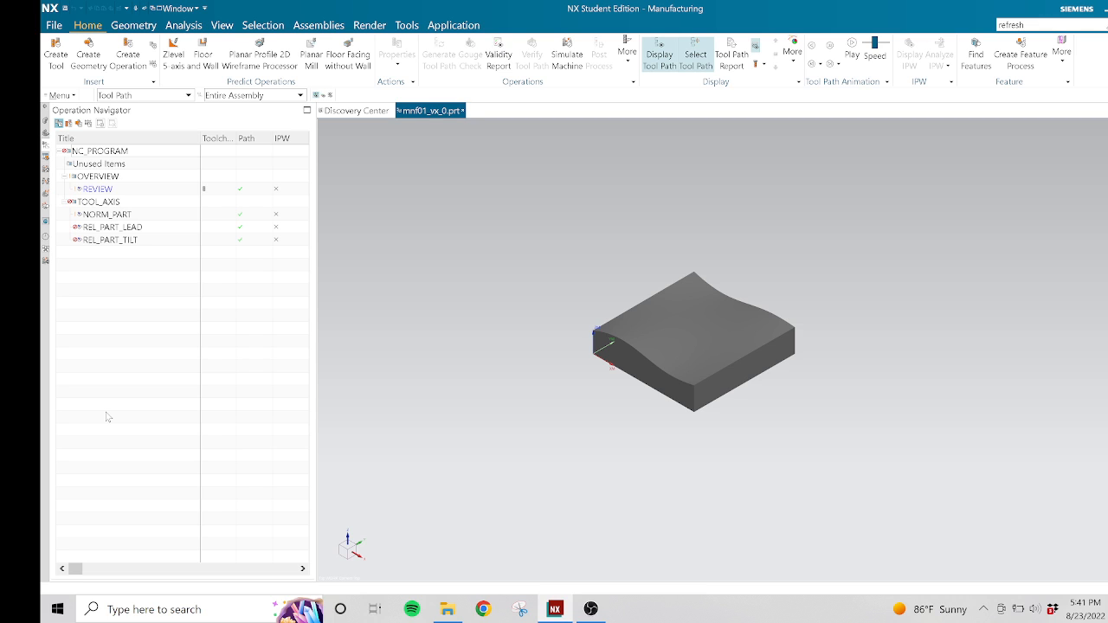
Step: Replay the tool path of the NORM_PART operation and examine its passes across the wavy surface
{"action": "left_click", "coordinate": [117, 217]}
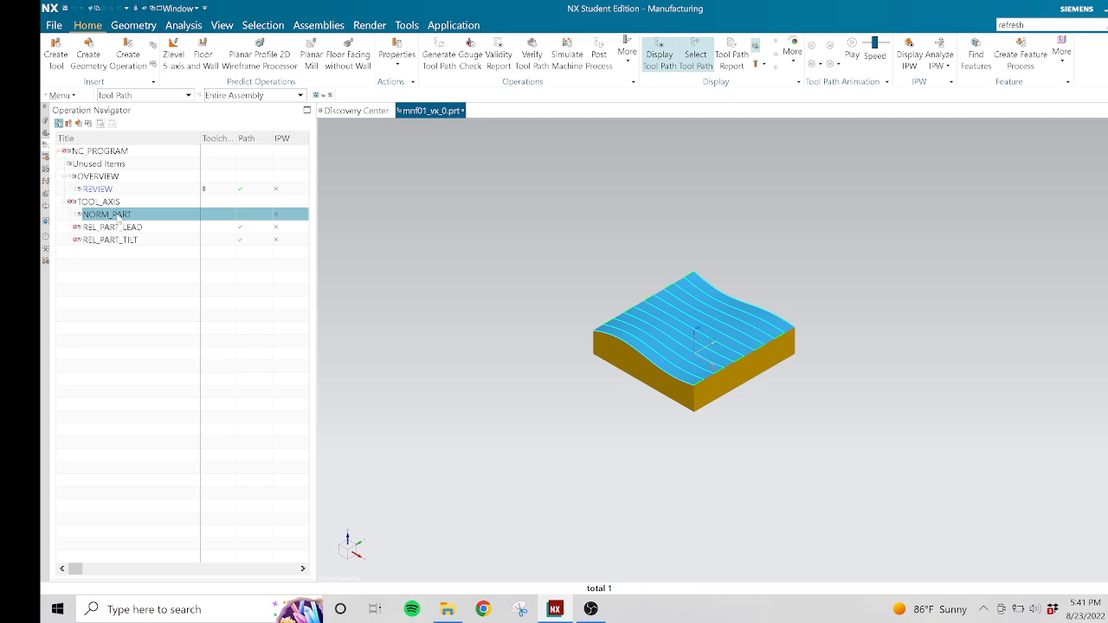
{"action": "right_click", "coordinate": [119, 219]}
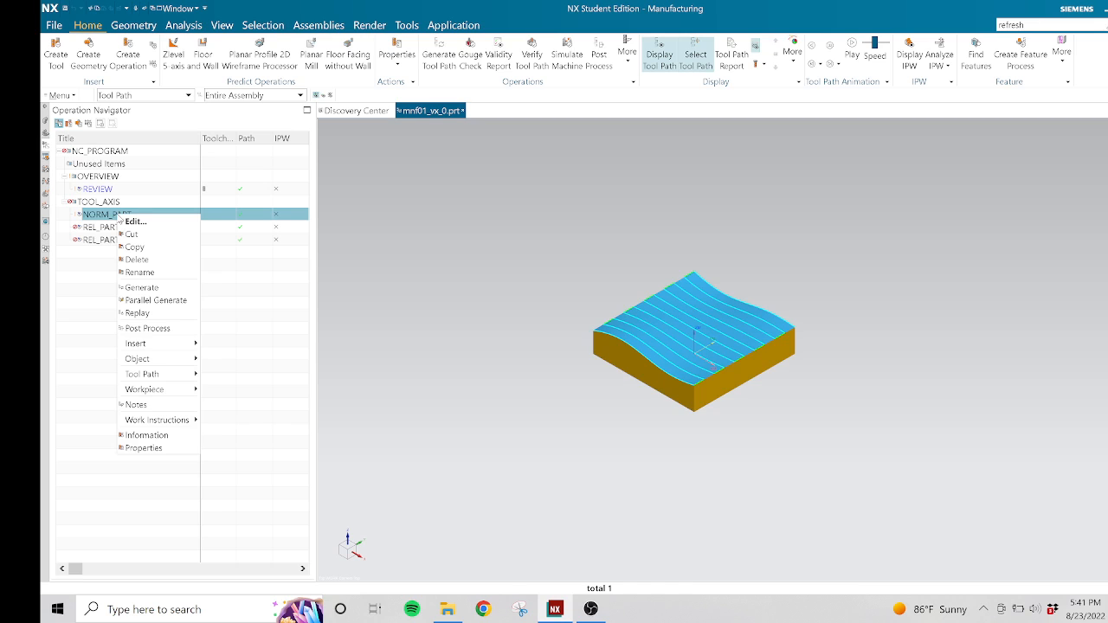
{"action": "left_click", "coordinate": [139, 314]}
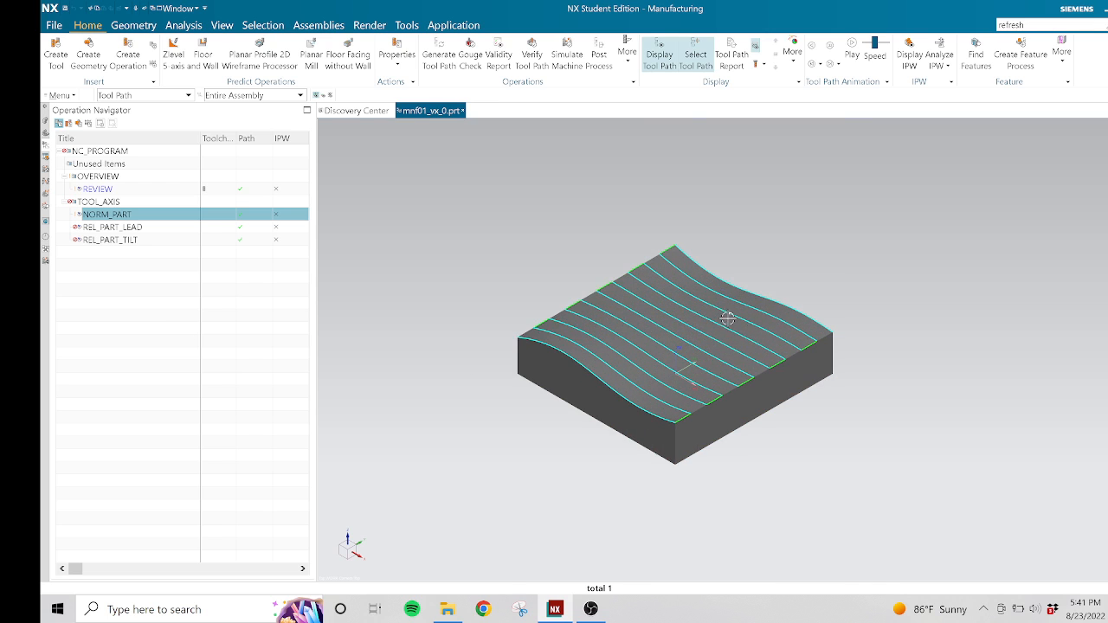
{"action": "scroll", "coordinate": [728, 319], "scroll_direction": "up", "scroll_amount": 3}
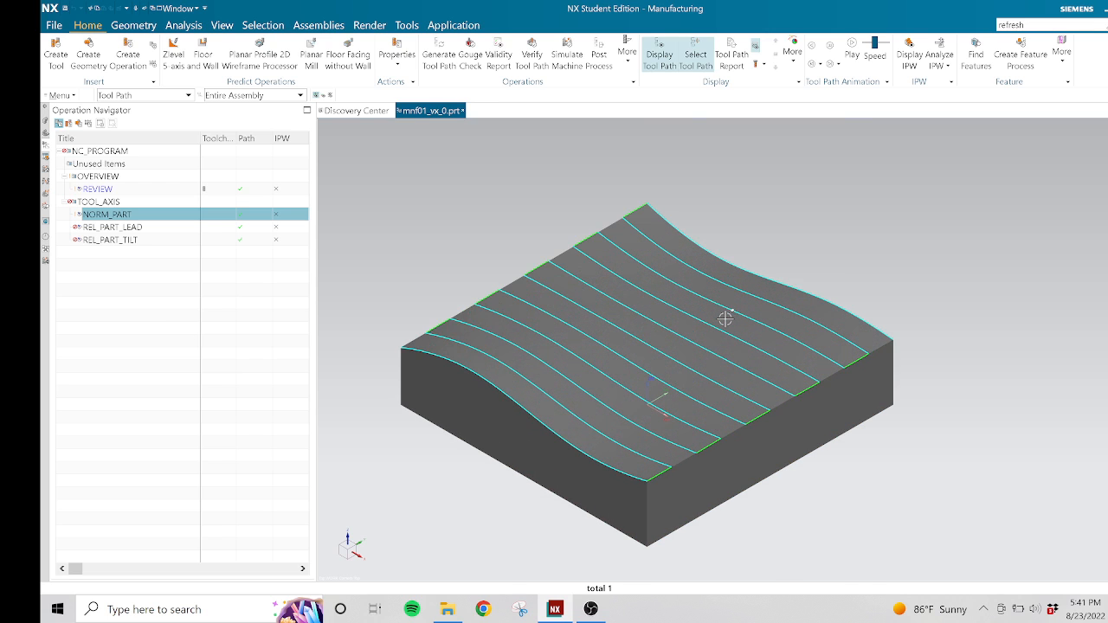
{"action": "scroll", "coordinate": [726, 318], "scroll_direction": "down", "scroll_amount": 2}
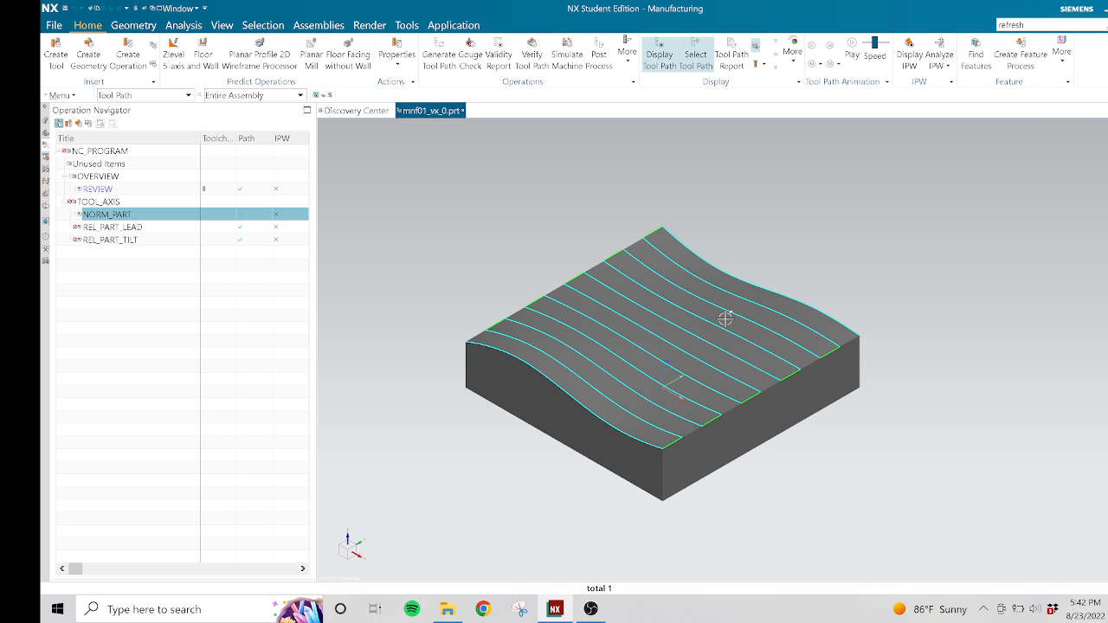
Step: Start tool path verification for the NORM_PART operation to show the tool on the part
{"action": "right_click", "coordinate": [180, 219]}
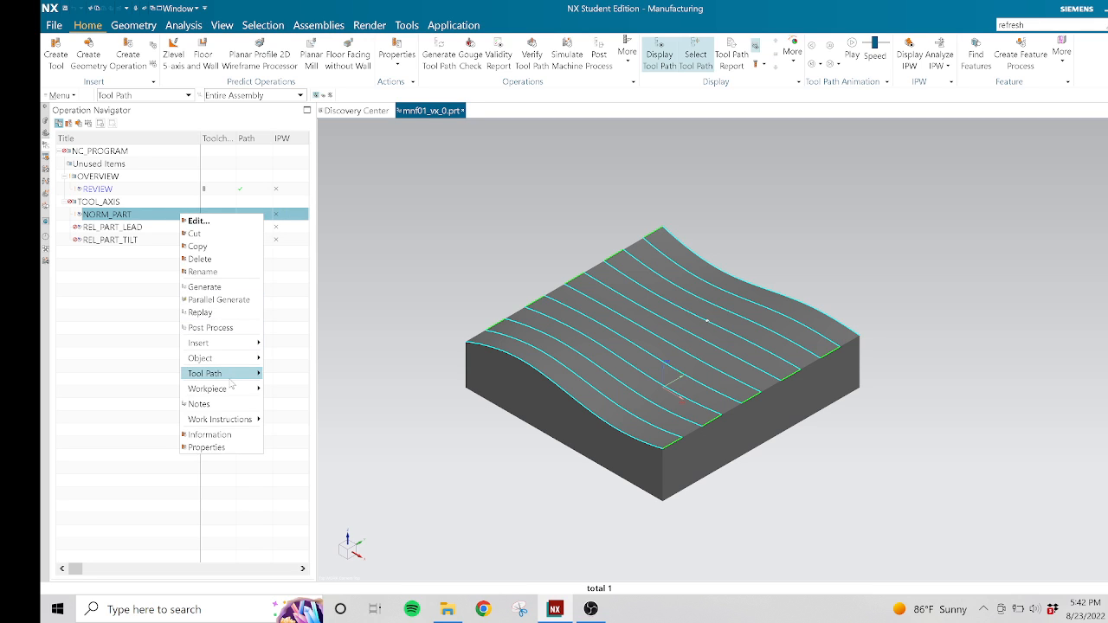
{"action": "mouse_move", "coordinate": [232, 379]}
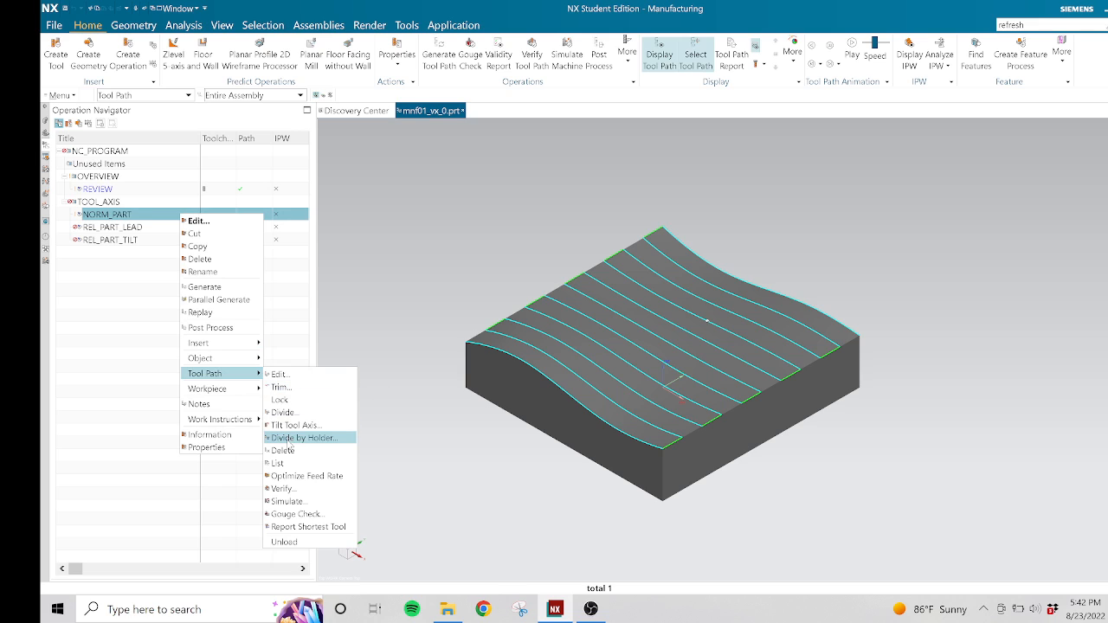
{"action": "left_click", "coordinate": [295, 490]}
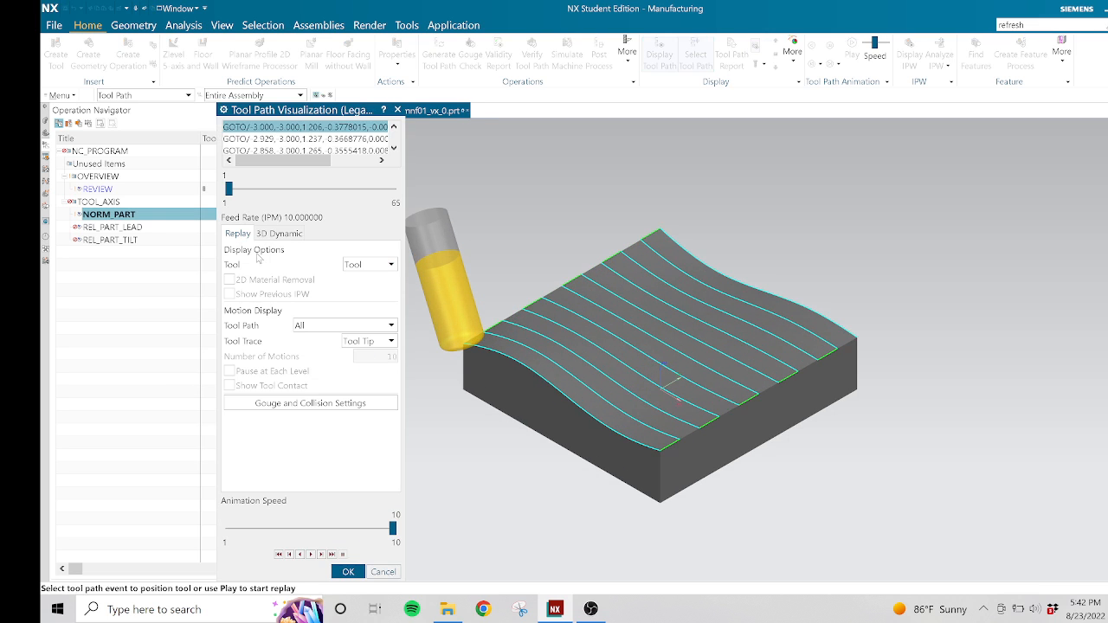
{"action": "scroll", "coordinate": [541, 381], "scroll_direction": "up", "scroll_amount": 2}
{"action": "scroll", "coordinate": [547, 387], "scroll_direction": "up", "scroll_amount": 1}
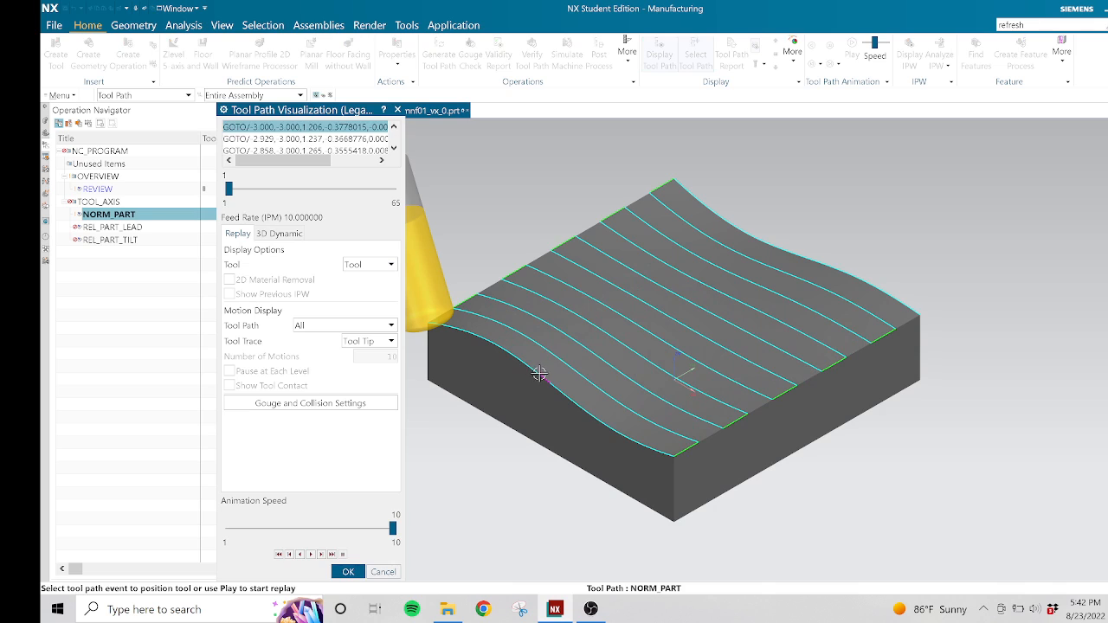
Step: Position the tool at various points along the NORM_PART passes and edges to examine its axis orientation, and cancel the visualization
{"action": "left_click", "coordinate": [541, 376]}
{"action": "left_click", "coordinate": [613, 420]}
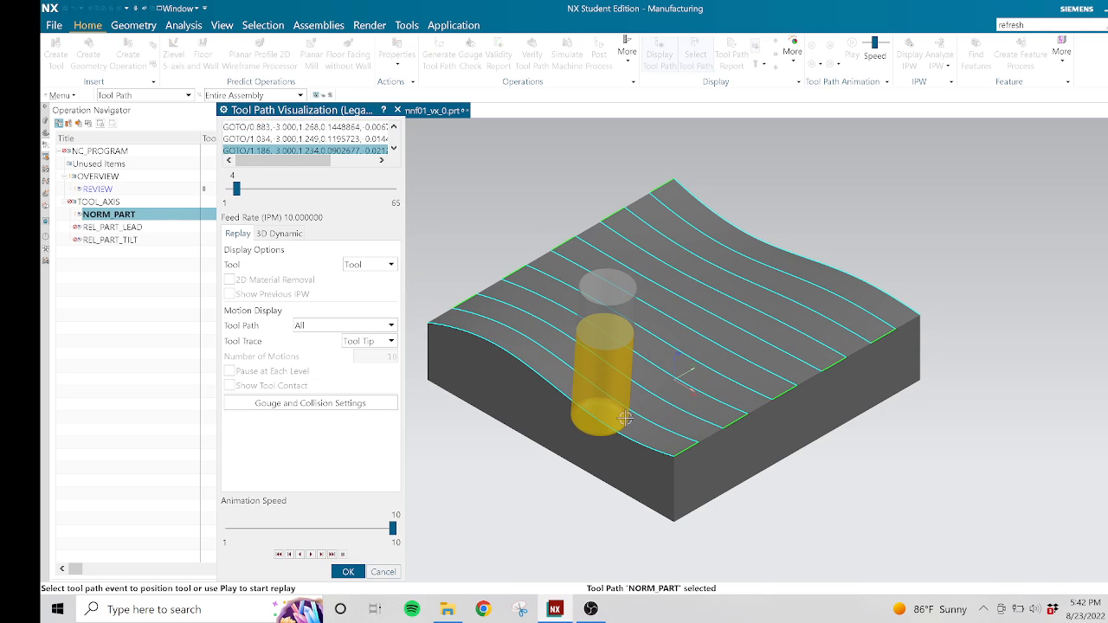
{"action": "left_click", "coordinate": [652, 394]}
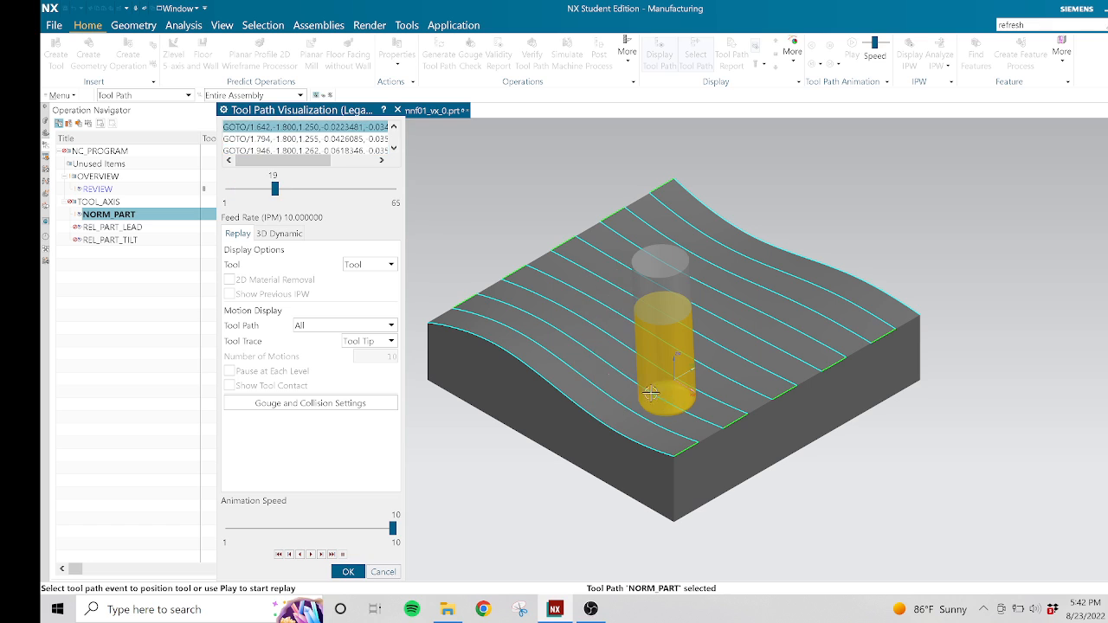
{"action": "left_click", "coordinate": [600, 358]}
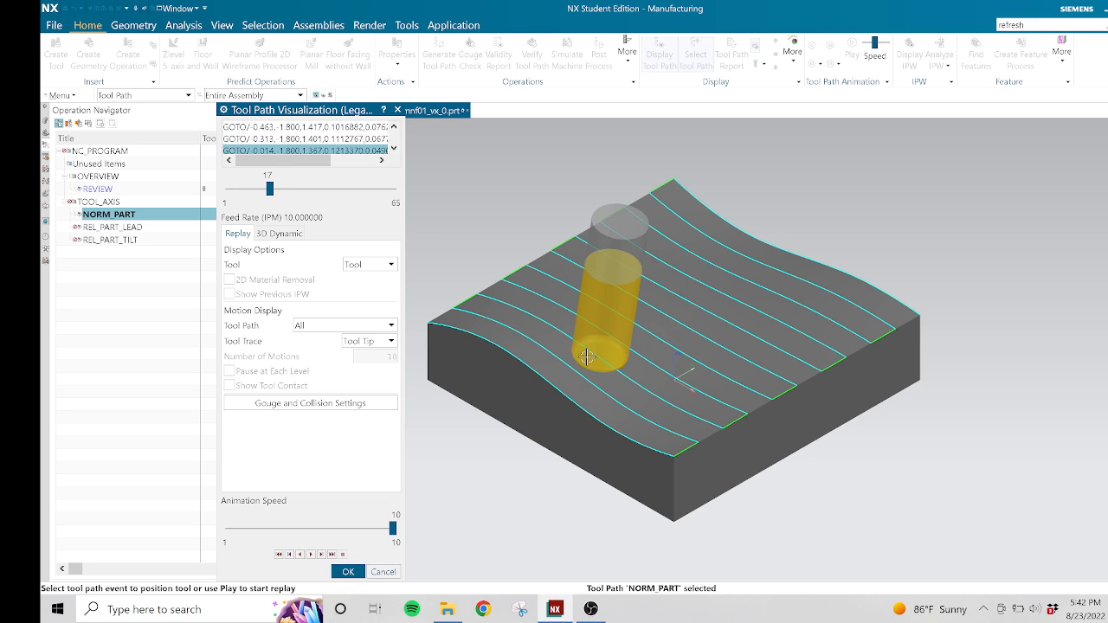
{"action": "left_click", "coordinate": [546, 322]}
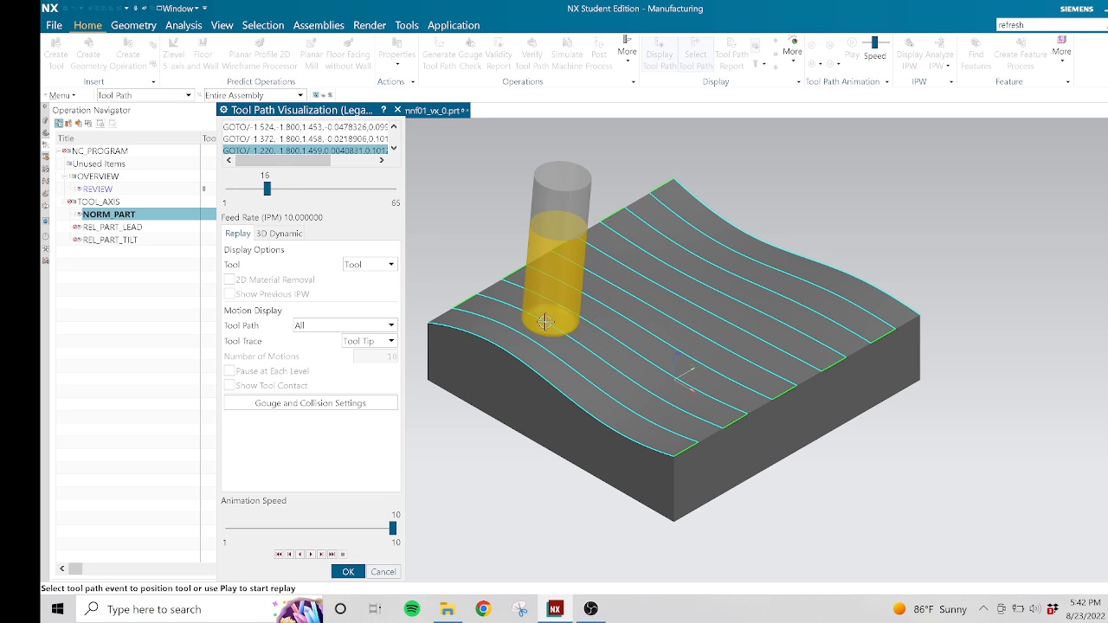
{"action": "left_click", "coordinate": [662, 309]}
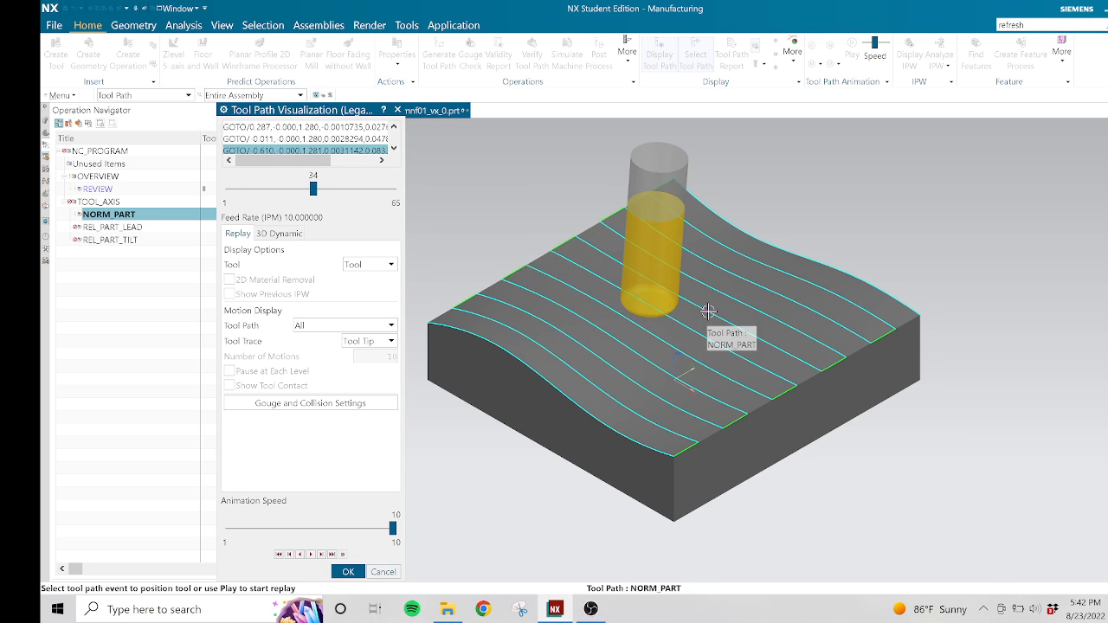
{"action": "left_click", "coordinate": [708, 313]}
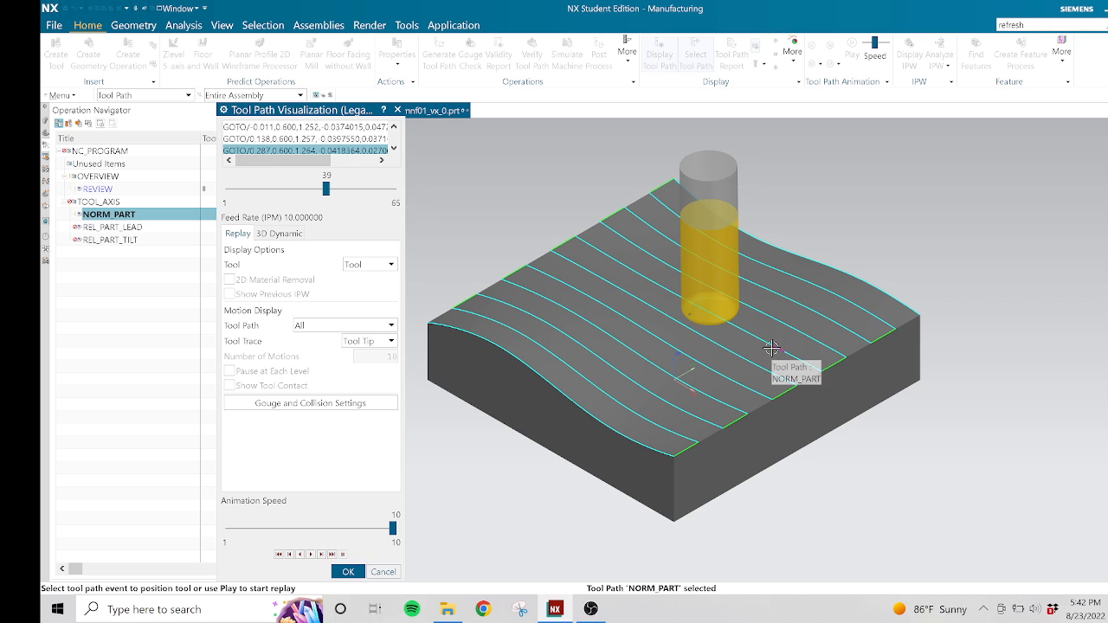
{"action": "left_click", "coordinate": [772, 347]}
{"action": "left_click", "coordinate": [708, 286]}
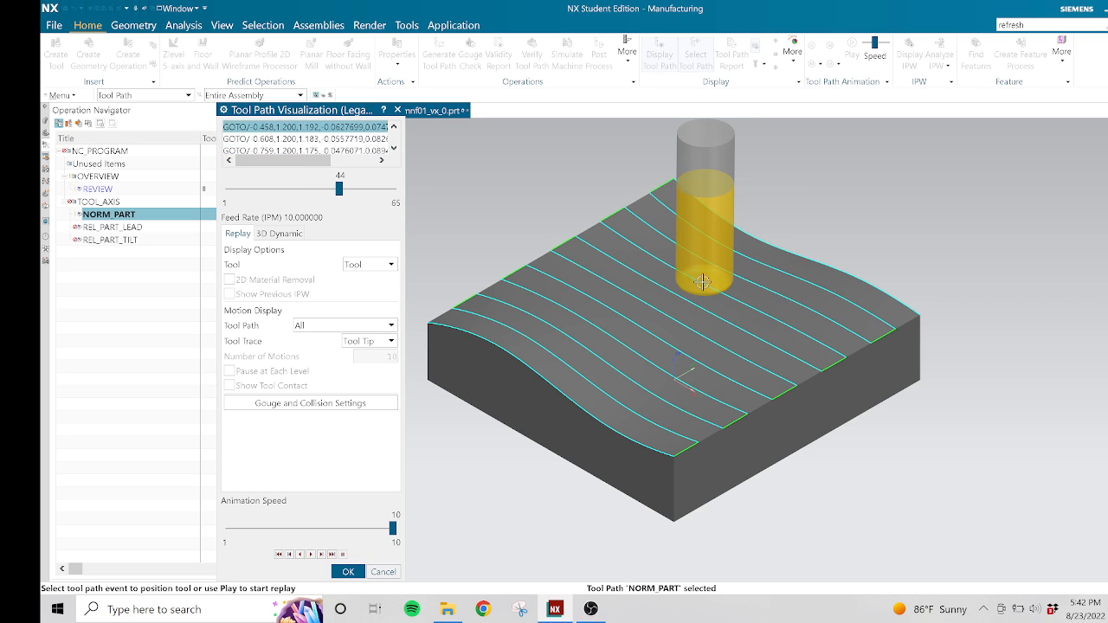
{"action": "left_click", "coordinate": [805, 296]}
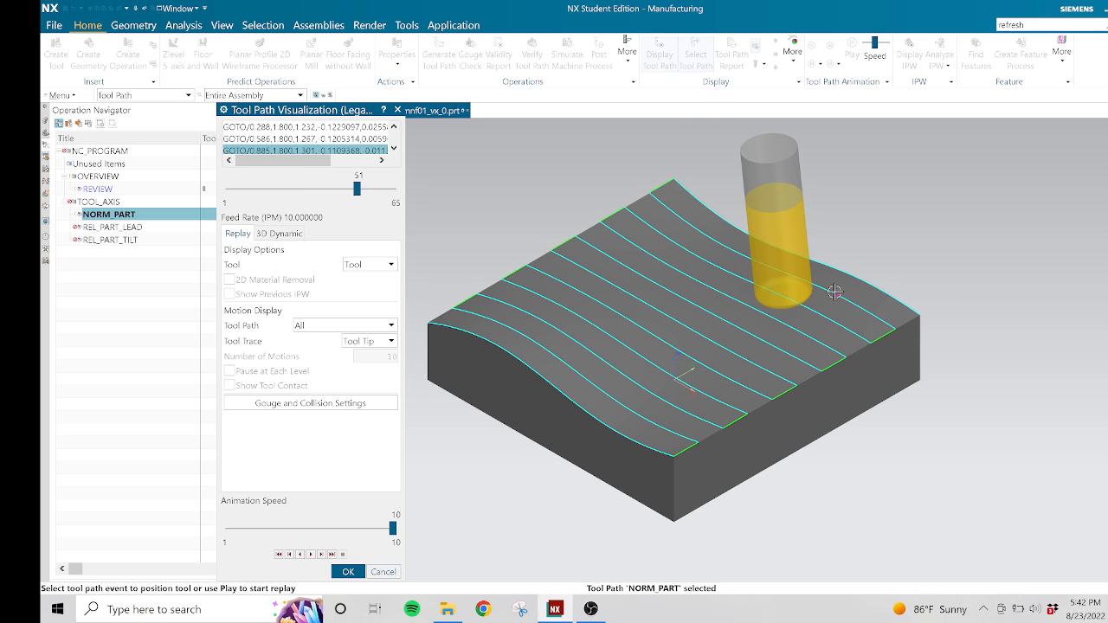
{"action": "left_click", "coordinate": [844, 325]}
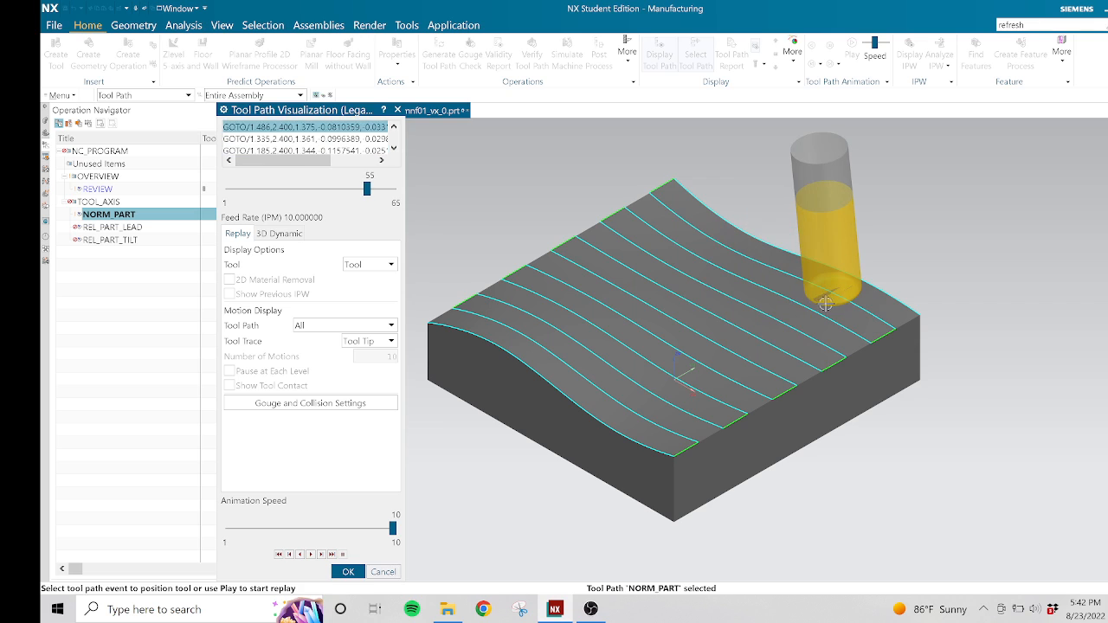
{"action": "left_click", "coordinate": [864, 331]}
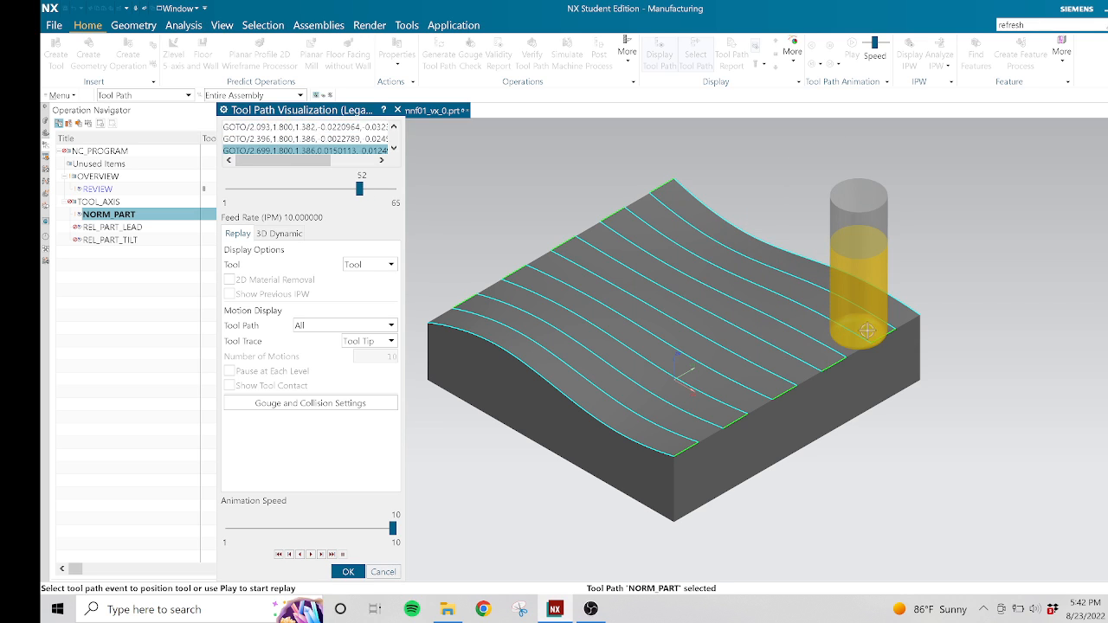
{"action": "left_click", "coordinate": [833, 364]}
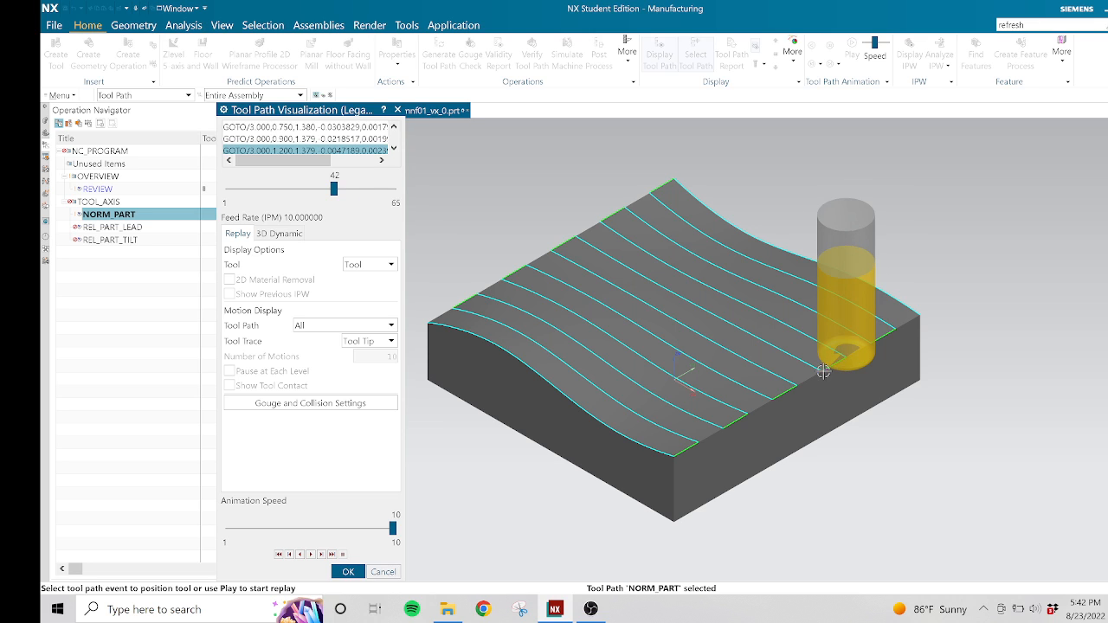
{"action": "left_click", "coordinate": [783, 389]}
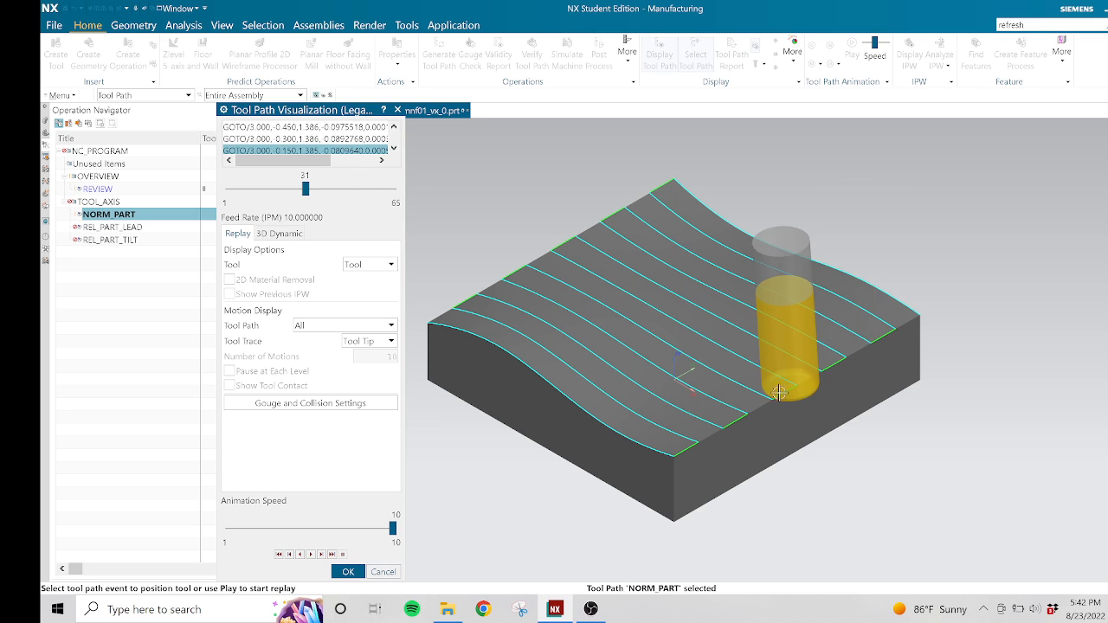
{"action": "left_click", "coordinate": [735, 423]}
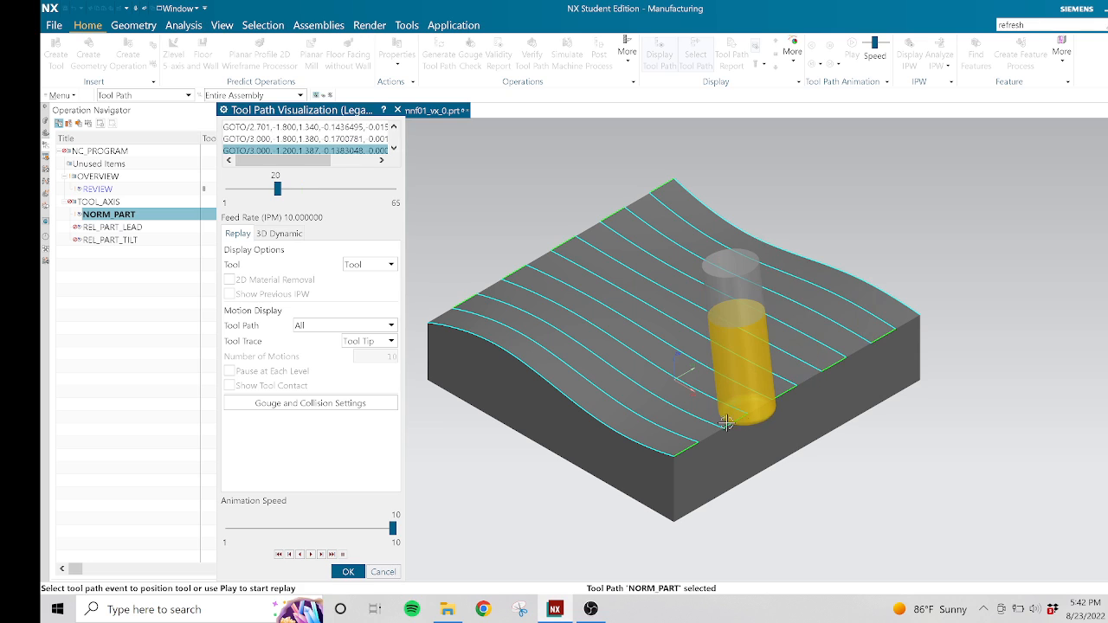
{"action": "left_click", "coordinate": [642, 419]}
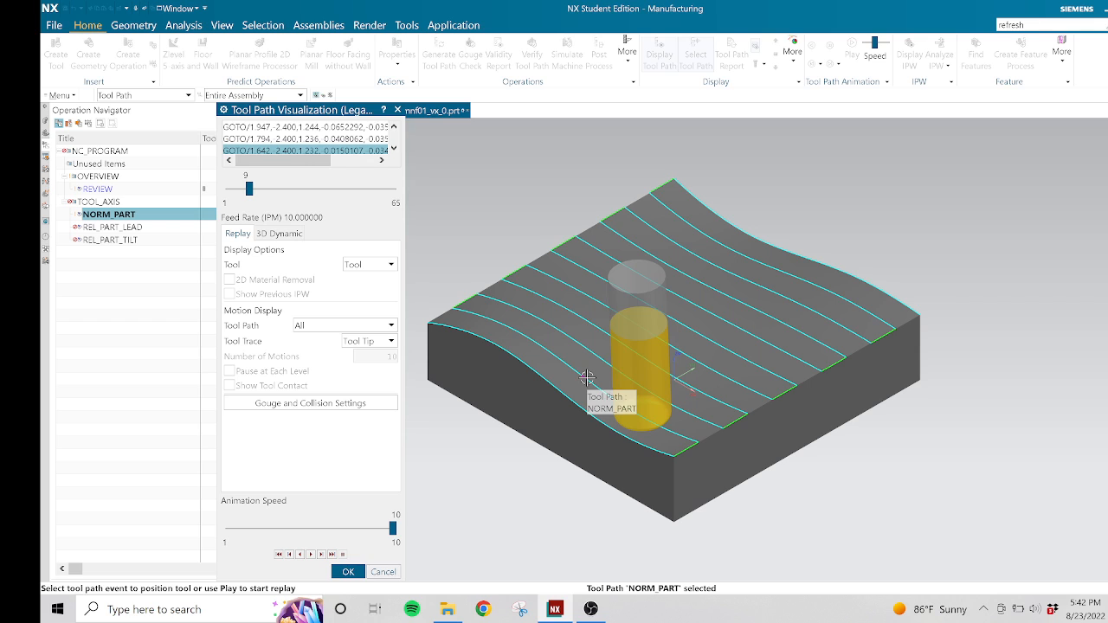
{"action": "left_click", "coordinate": [572, 360]}
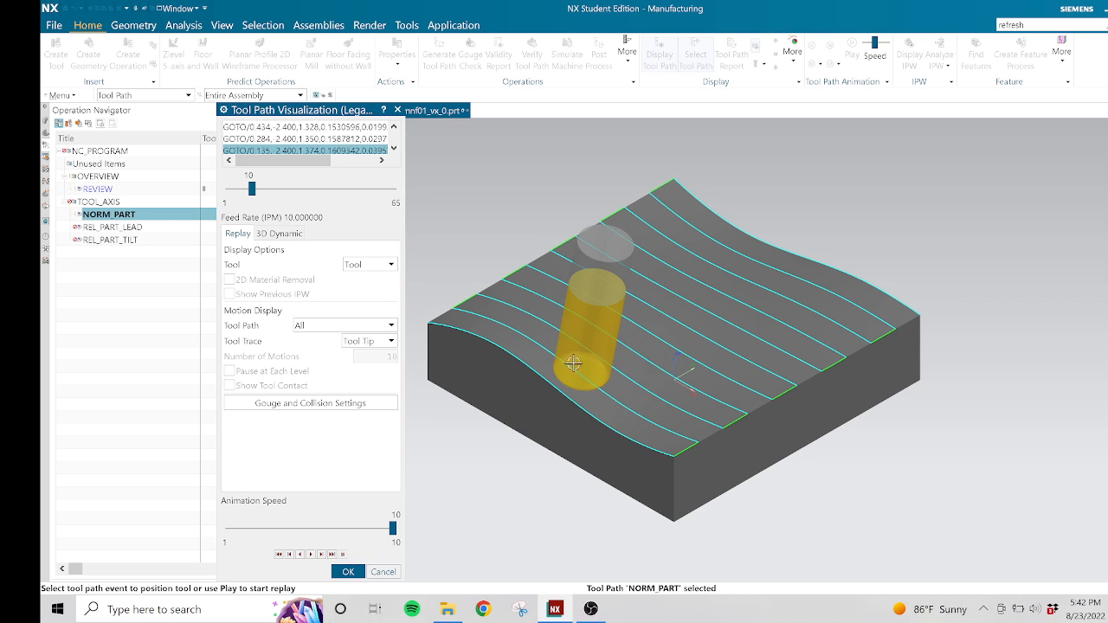
{"action": "left_click", "coordinate": [535, 341]}
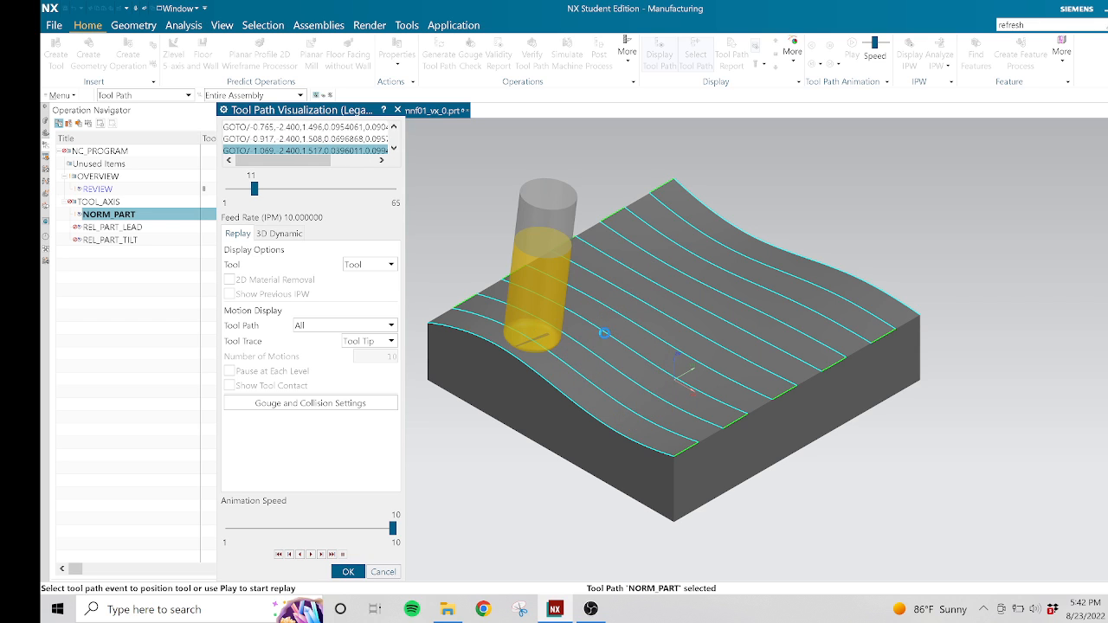
{"action": "left_click", "coordinate": [605, 333]}
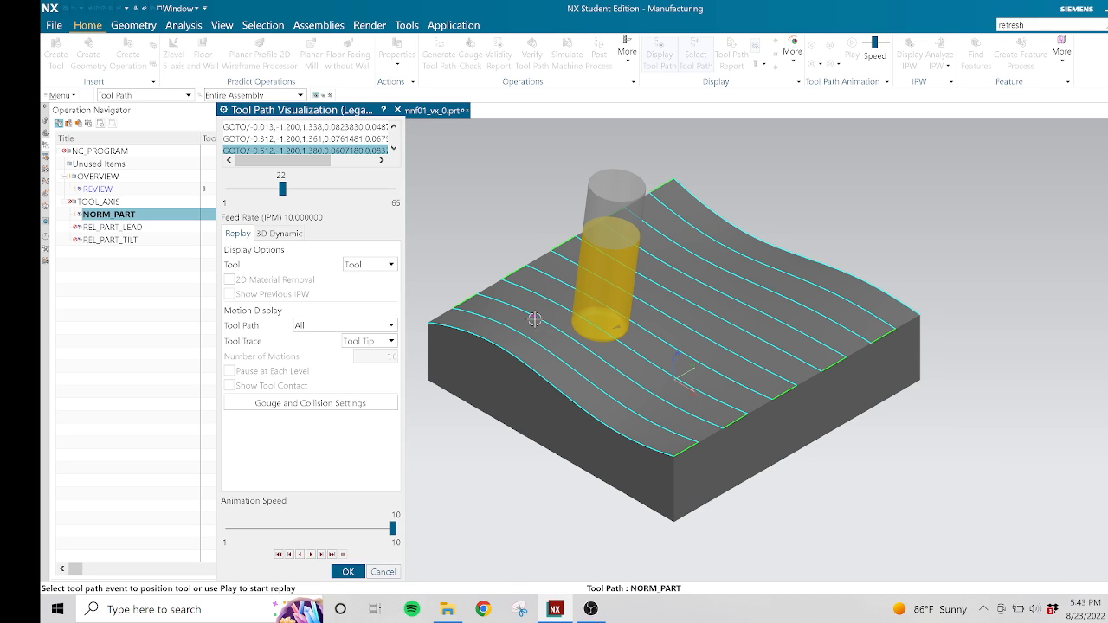
{"action": "left_click", "coordinate": [526, 314]}
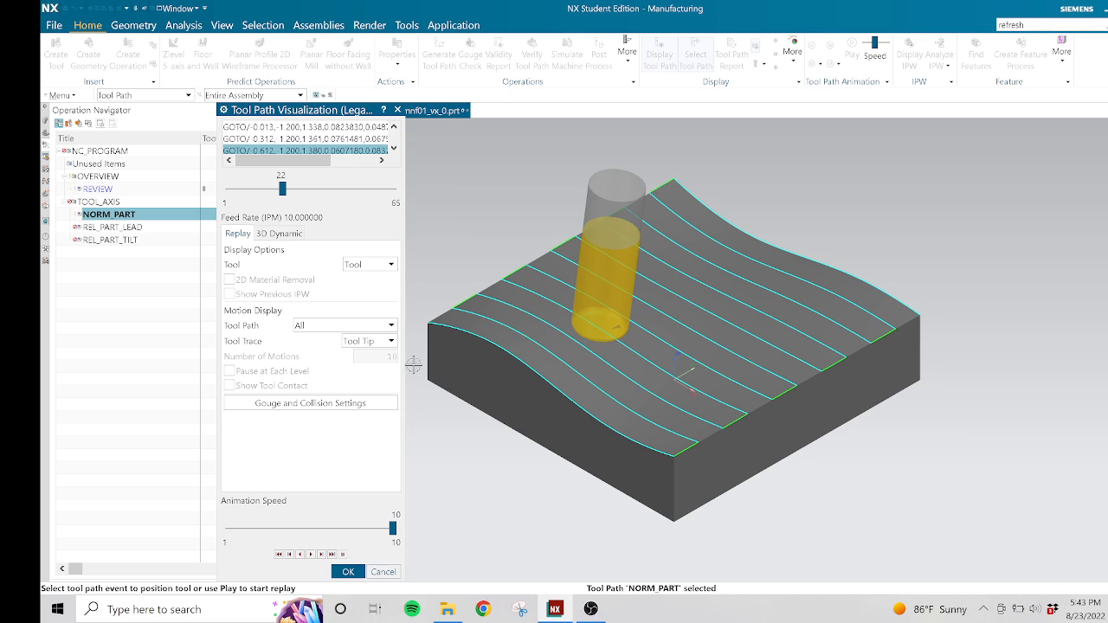
{"action": "left_click", "coordinate": [382, 571]}
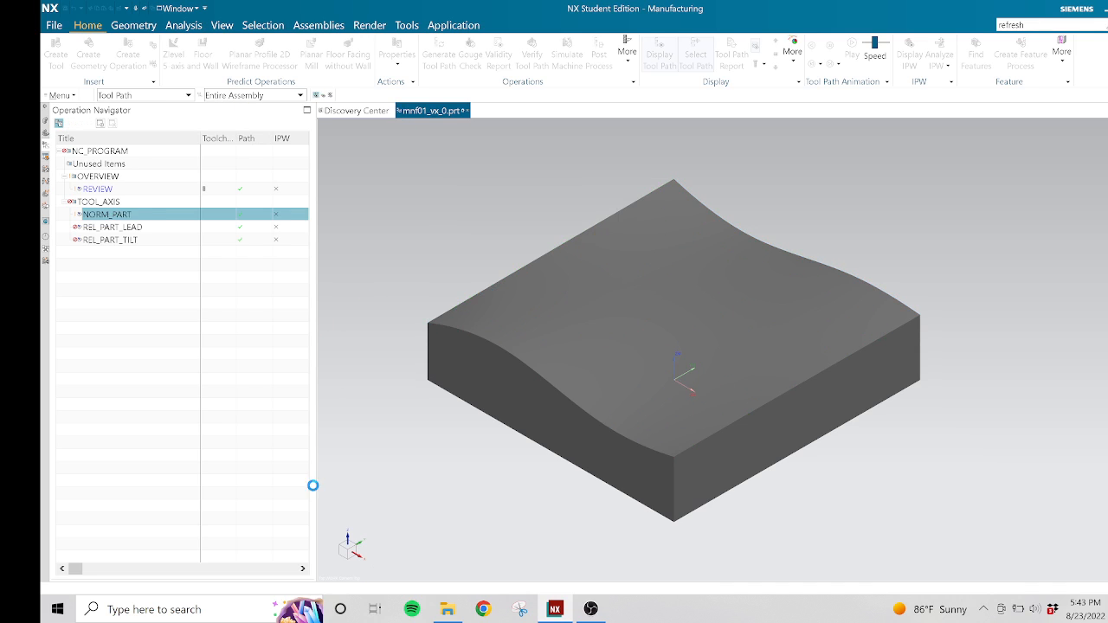
Step: Set the NORM_PART operation's tool axis to Relative to Part with zero lead and tilt angles, and generate the tool path
{"action": "double_click", "coordinate": [137, 217]}
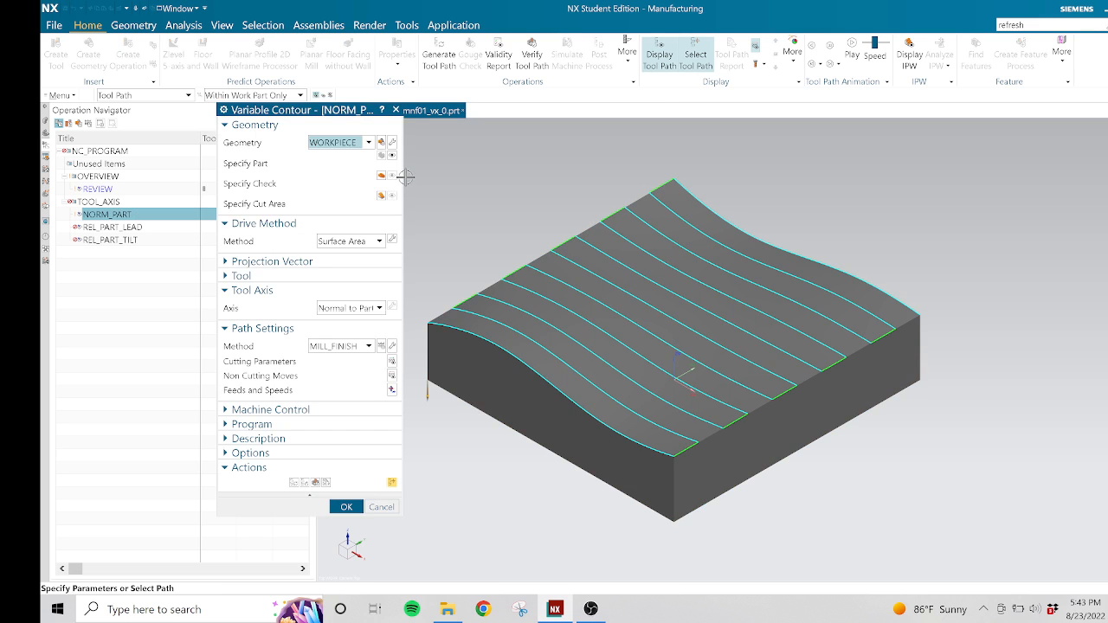
{"action": "left_click_drag", "start_coordinate": [402, 174], "coordinate": [487, 174]}
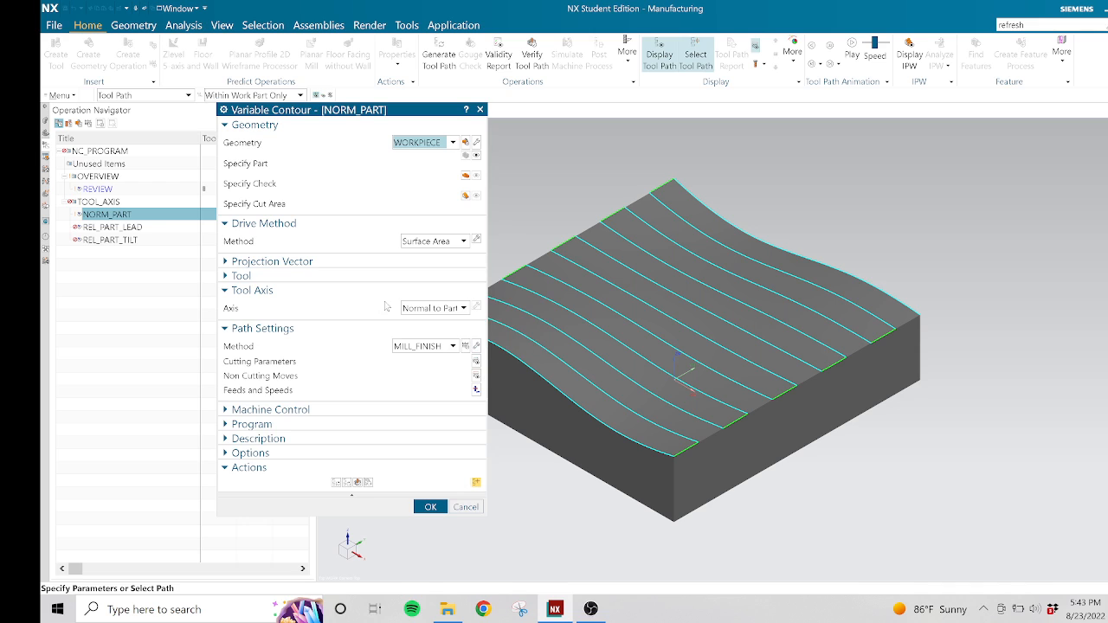
{"action": "mouse_move", "coordinate": [433, 315]}
{"action": "left_click", "coordinate": [464, 309]}
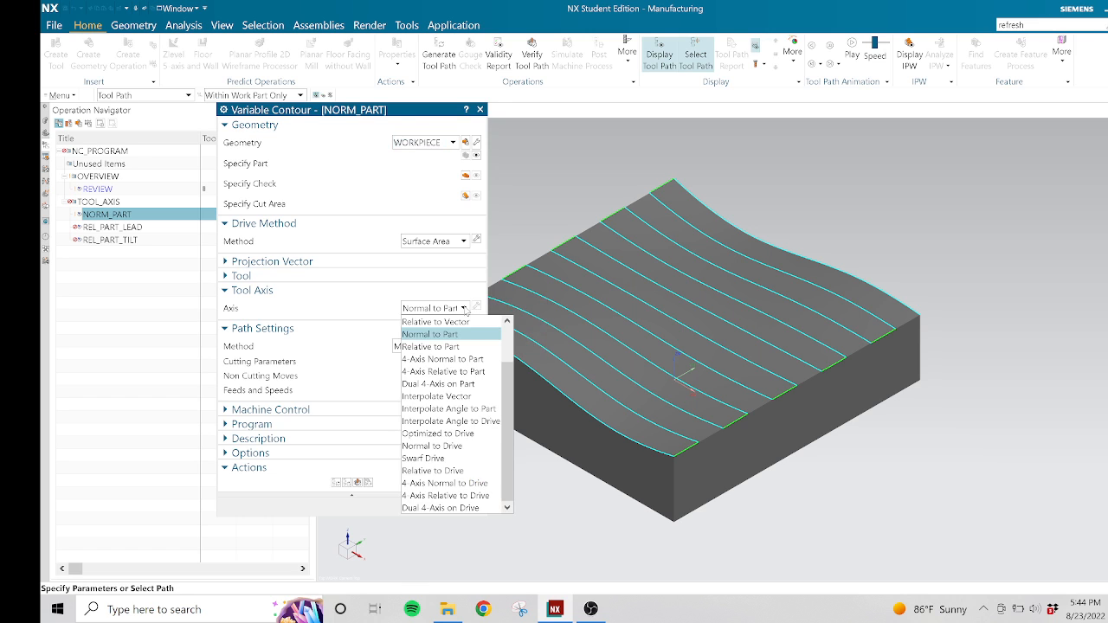
{"action": "mouse_move", "coordinate": [455, 324]}
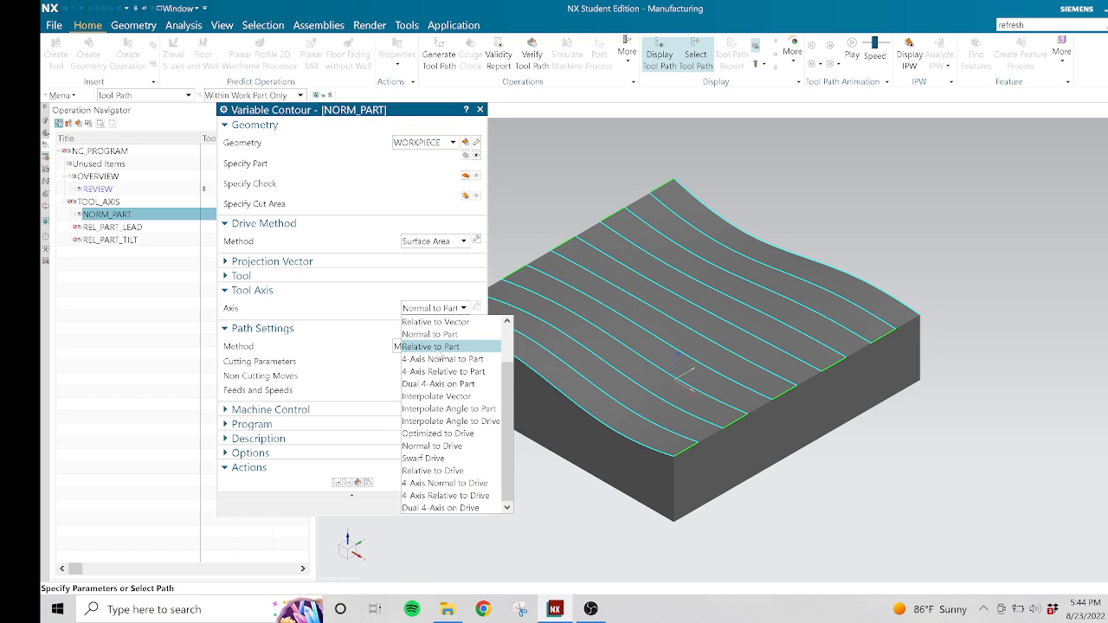
{"action": "left_click", "coordinate": [433, 346]}
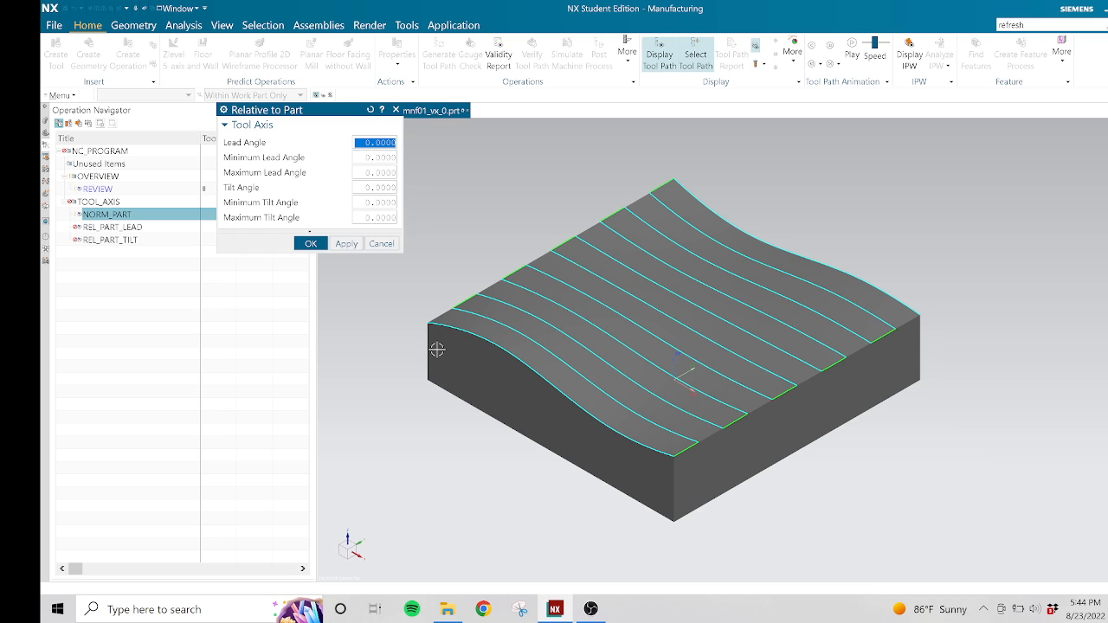
{"action": "left_click", "coordinate": [313, 245]}
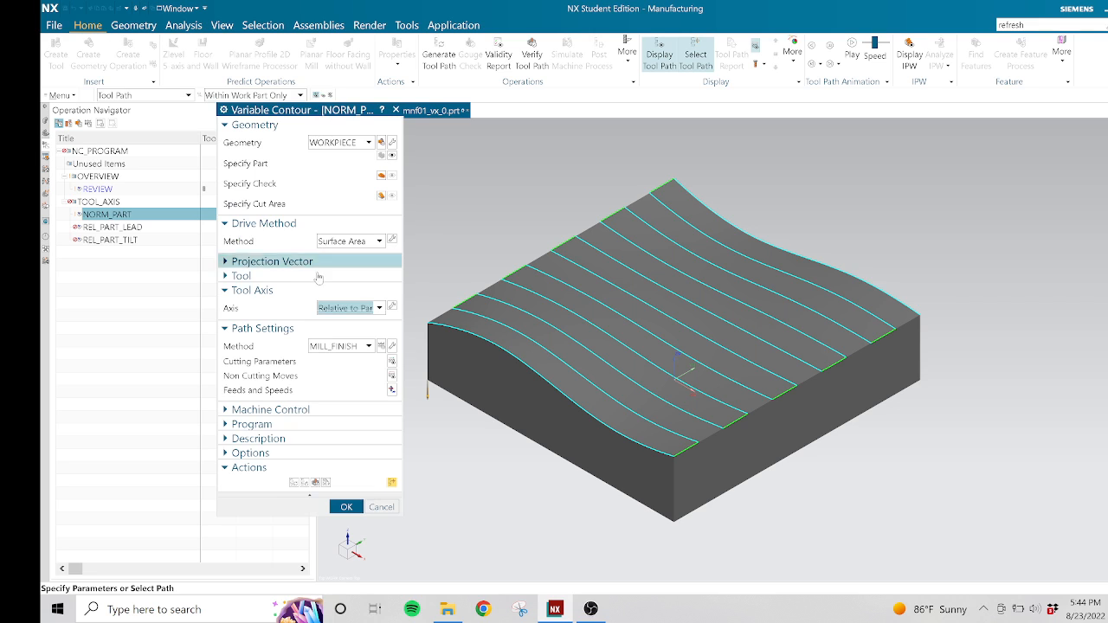
{"action": "left_click", "coordinate": [294, 482]}
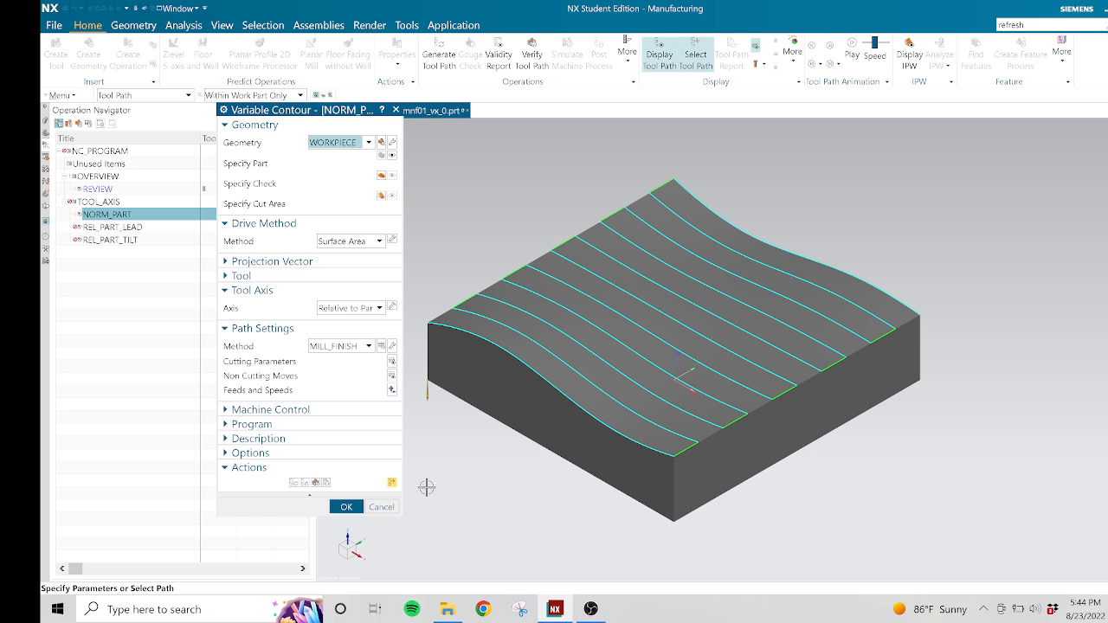
Step: Verify the NORM_PART tool path and position the tool along the passes toward the front-right edge to examine its axis
{"action": "left_click", "coordinate": [316, 482]}
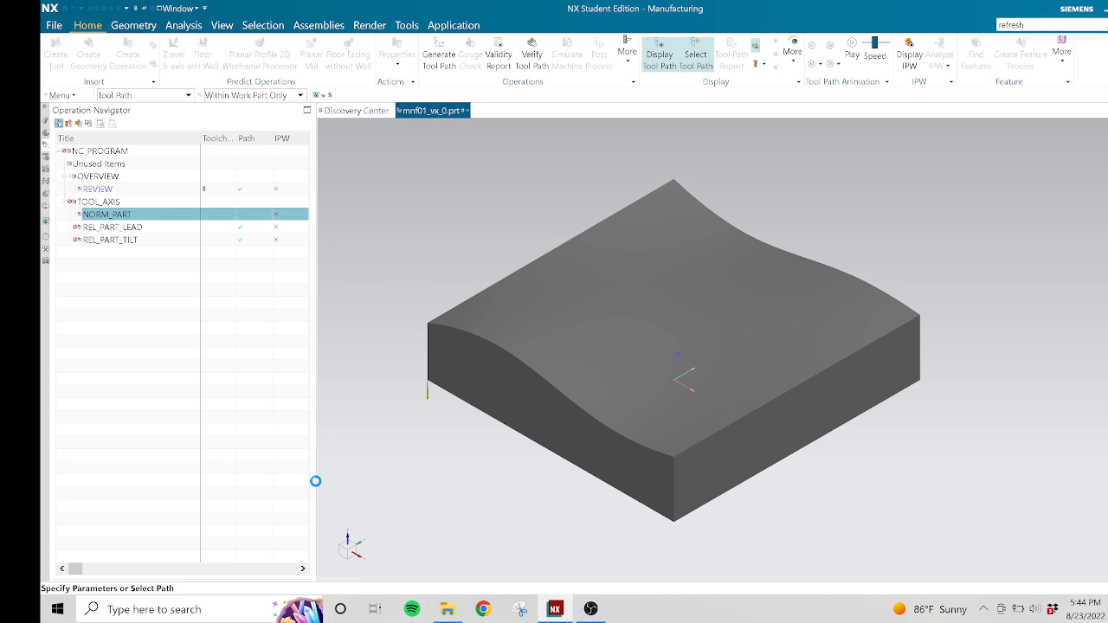
{"action": "left_click", "coordinate": [541, 345]}
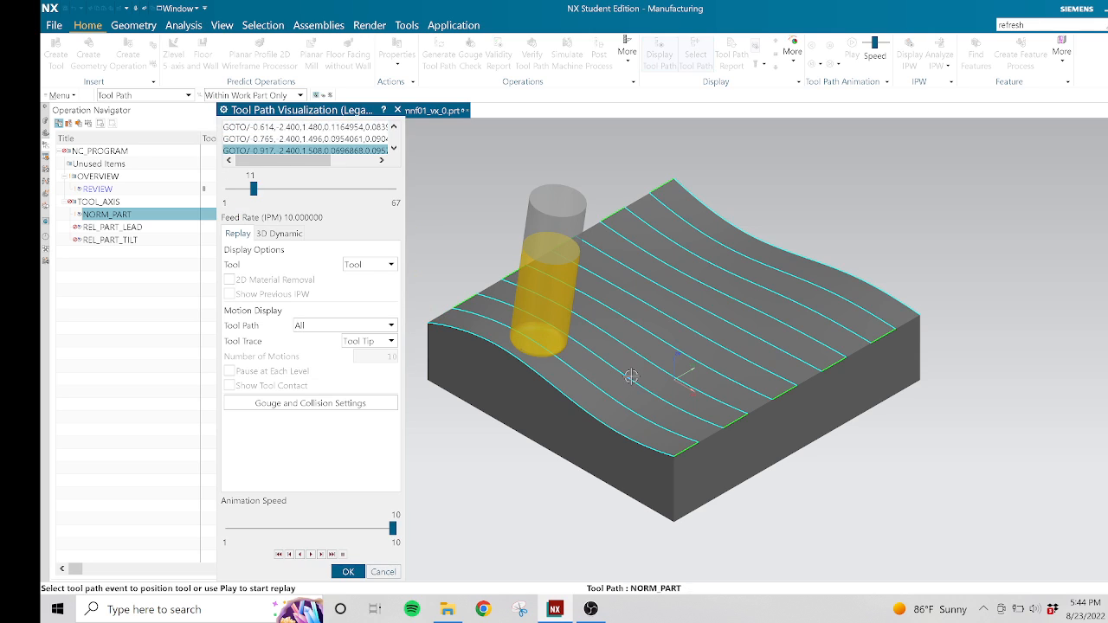
{"action": "left_click", "coordinate": [632, 378]}
{"action": "left_click", "coordinate": [705, 394]}
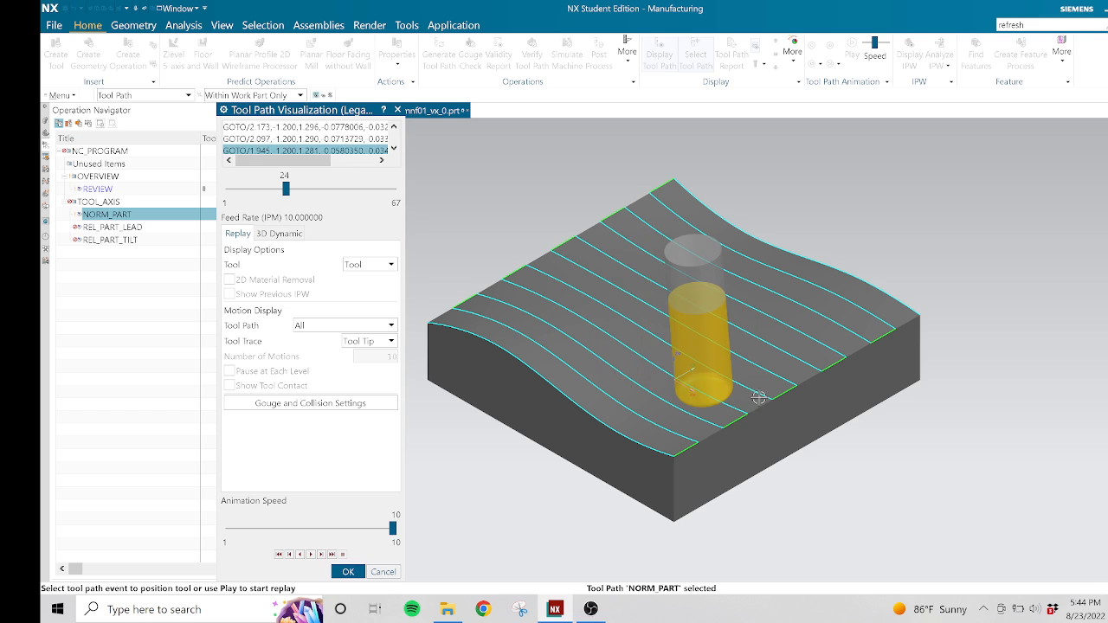
{"action": "left_click", "coordinate": [761, 392]}
{"action": "scroll", "coordinate": [761, 392], "scroll_direction": "down", "scroll_amount": 2}
{"action": "scroll", "coordinate": [776, 386], "scroll_direction": "up", "scroll_amount": 2}
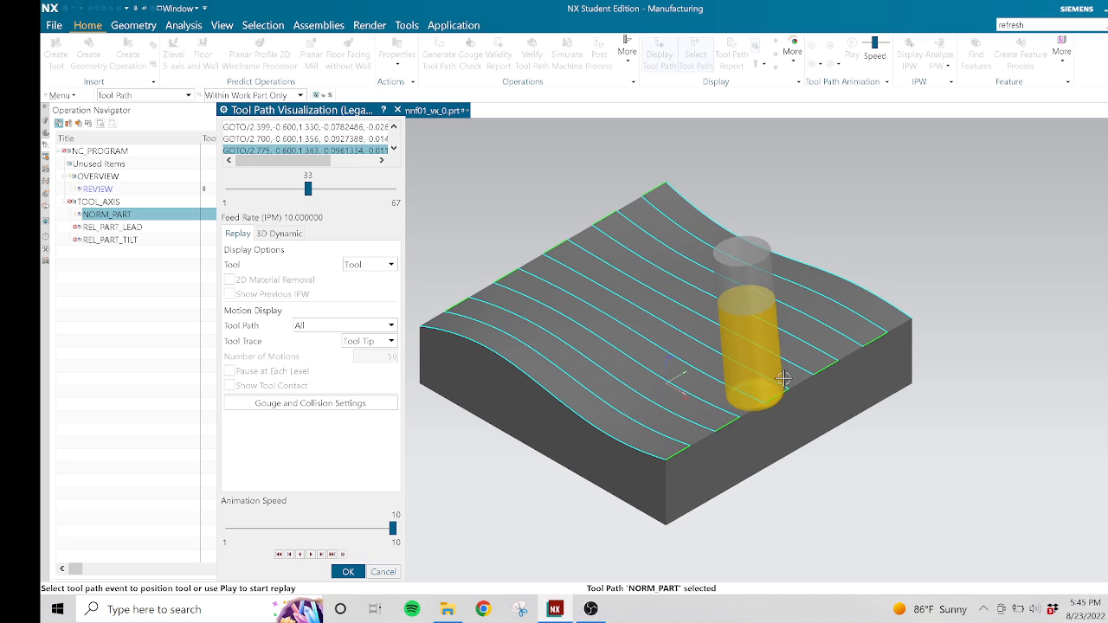
{"action": "left_click", "coordinate": [803, 371]}
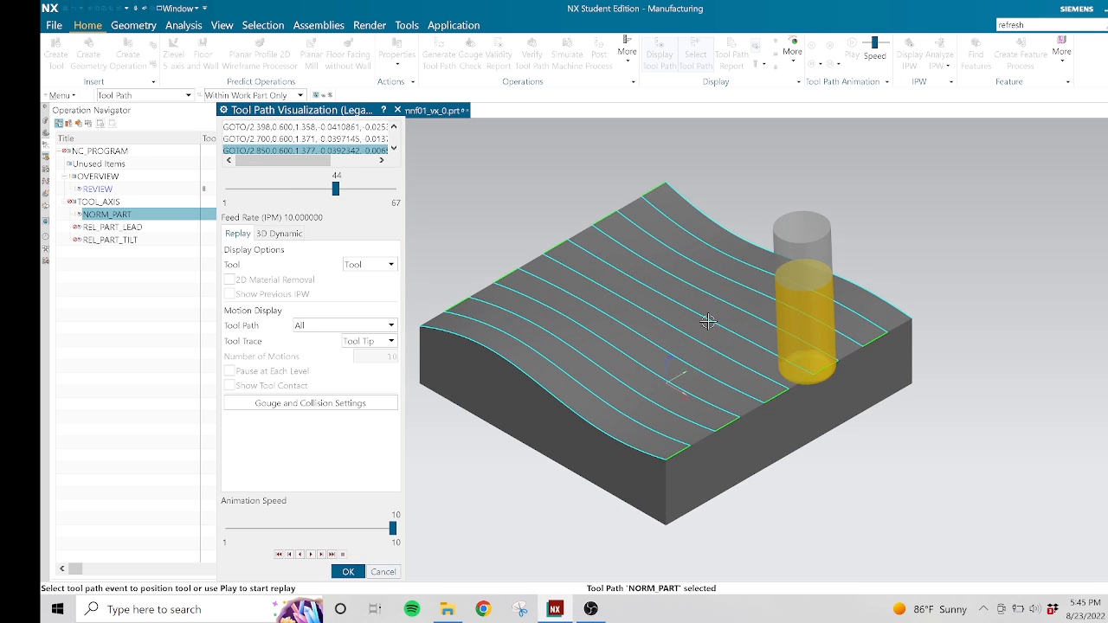
Step: Position the tool on the middle and front-left passes of the wavy surface to compare its axis orientation
{"action": "left_click", "coordinate": [678, 302]}
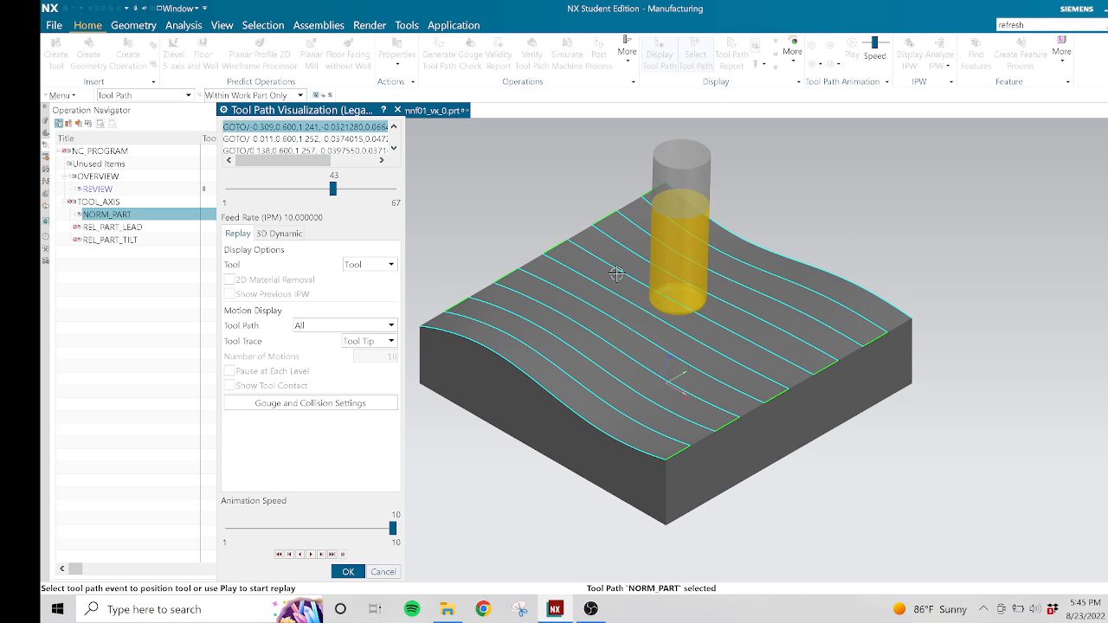
{"action": "left_click", "coordinate": [601, 276]}
{"action": "left_click", "coordinate": [597, 279]}
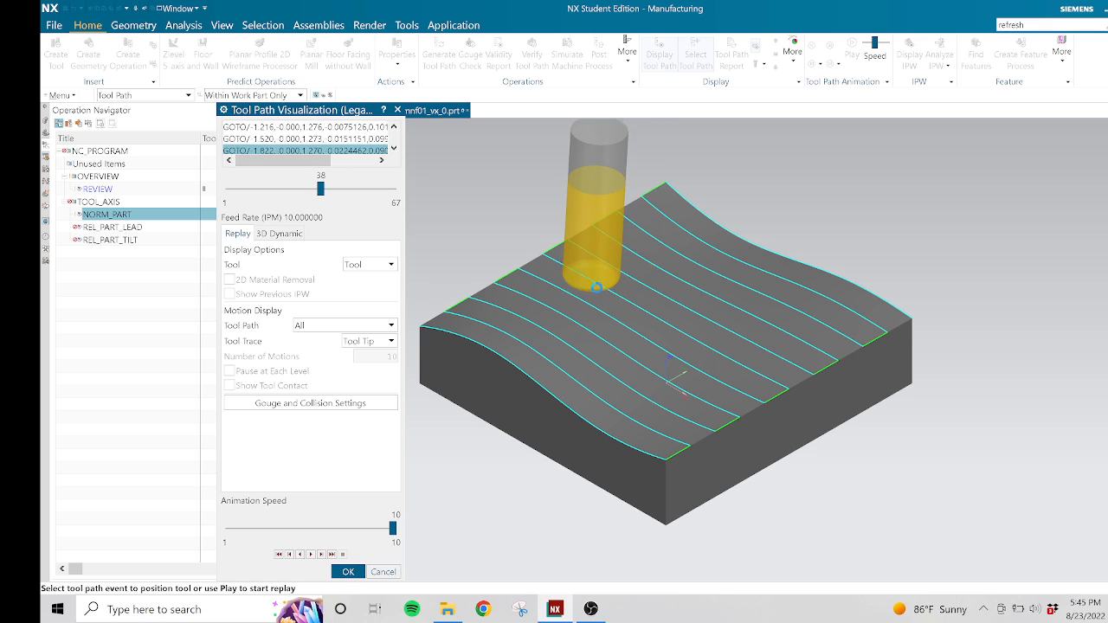
{"action": "left_click", "coordinate": [620, 321]}
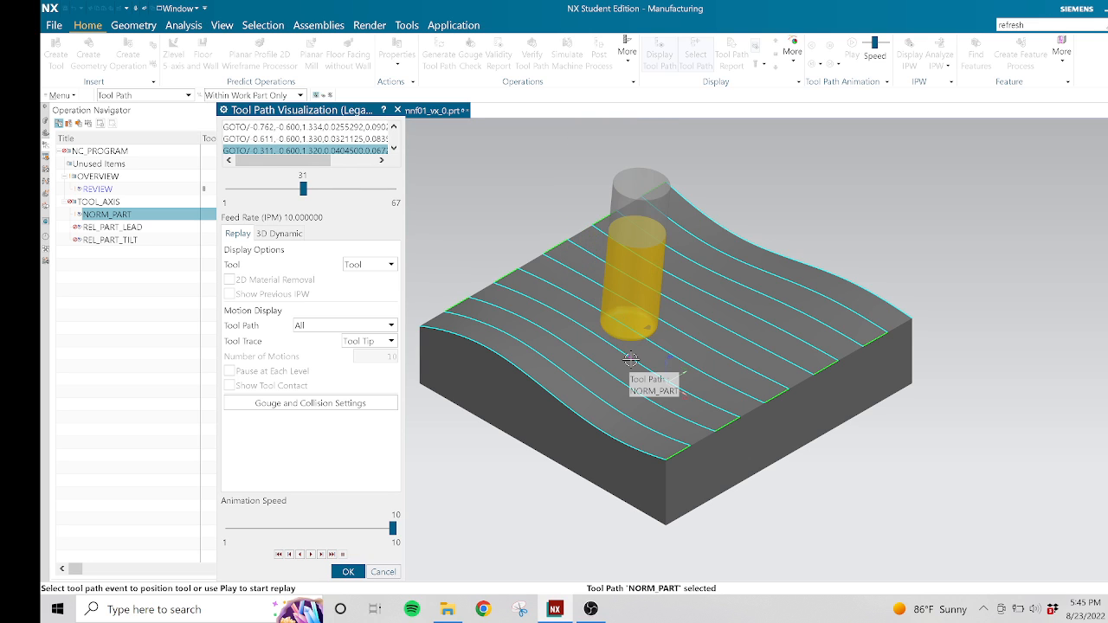
{"action": "left_click", "coordinate": [623, 362]}
{"action": "left_click", "coordinate": [618, 384]}
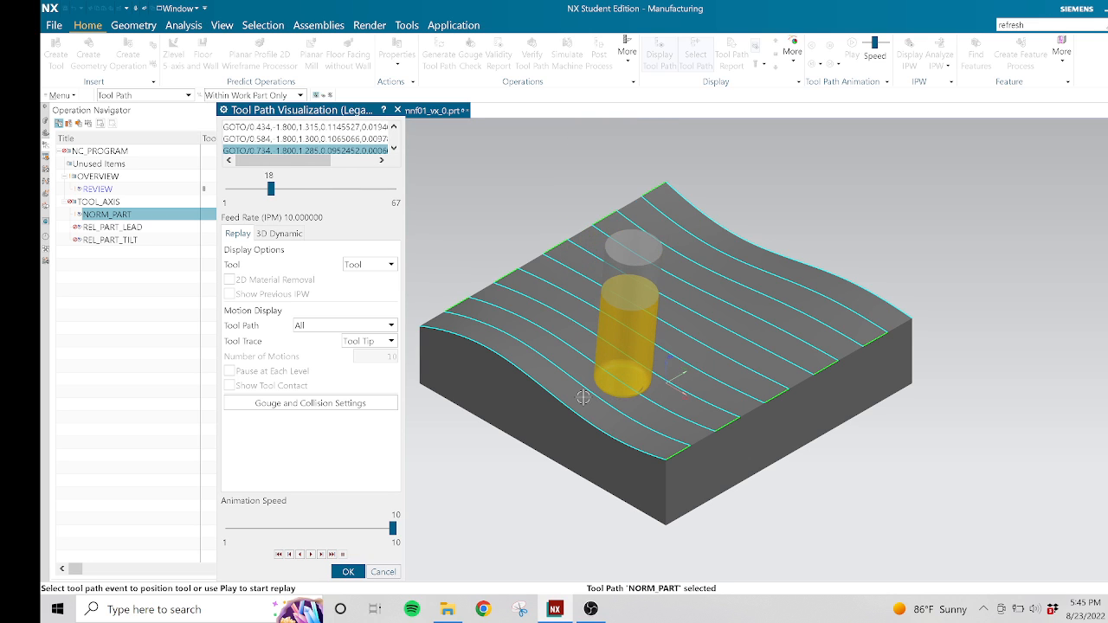
{"action": "left_click", "coordinate": [573, 378]}
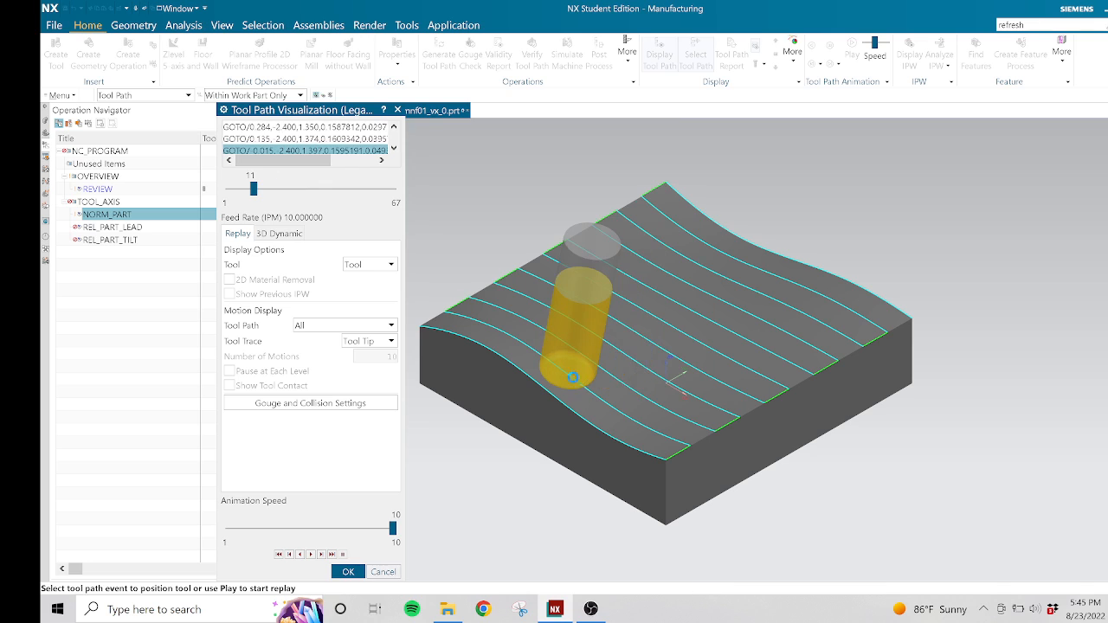
Step: Position the tool along the rear passes to check its orientation, and cancel the visualization and the NORM_PART edit
{"action": "left_click", "coordinate": [708, 269]}
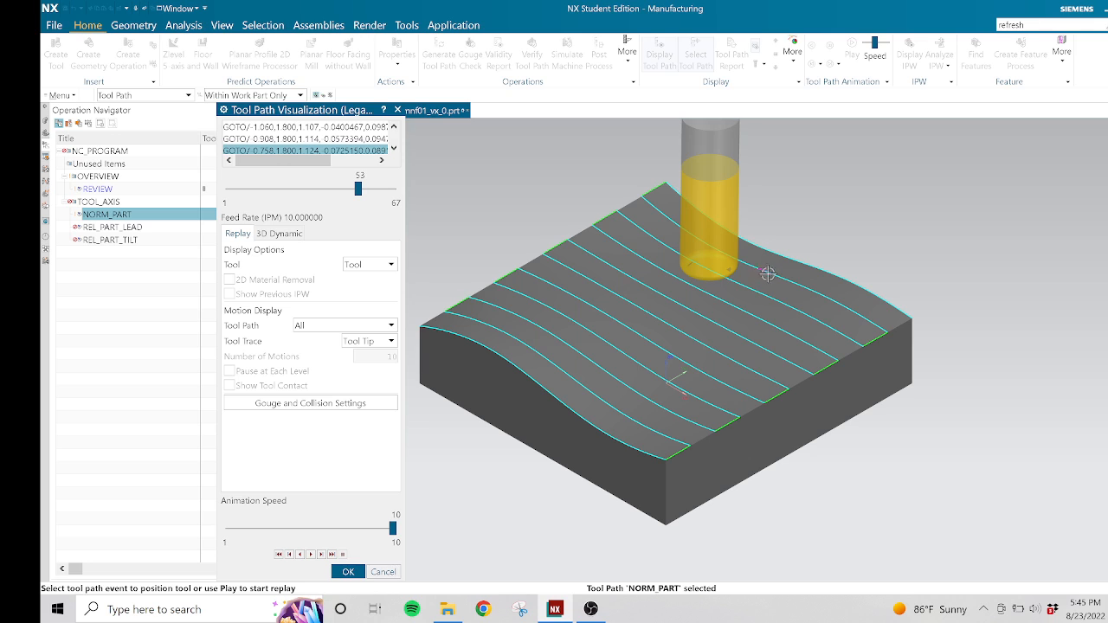
{"action": "left_click", "coordinate": [798, 293]}
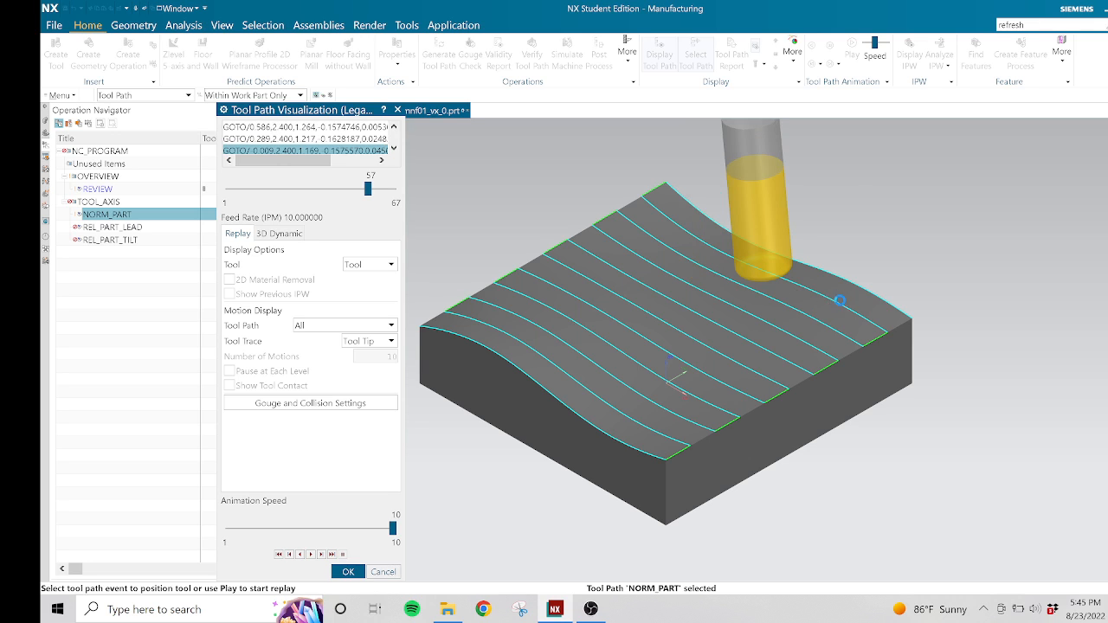
{"action": "left_click", "coordinate": [837, 300]}
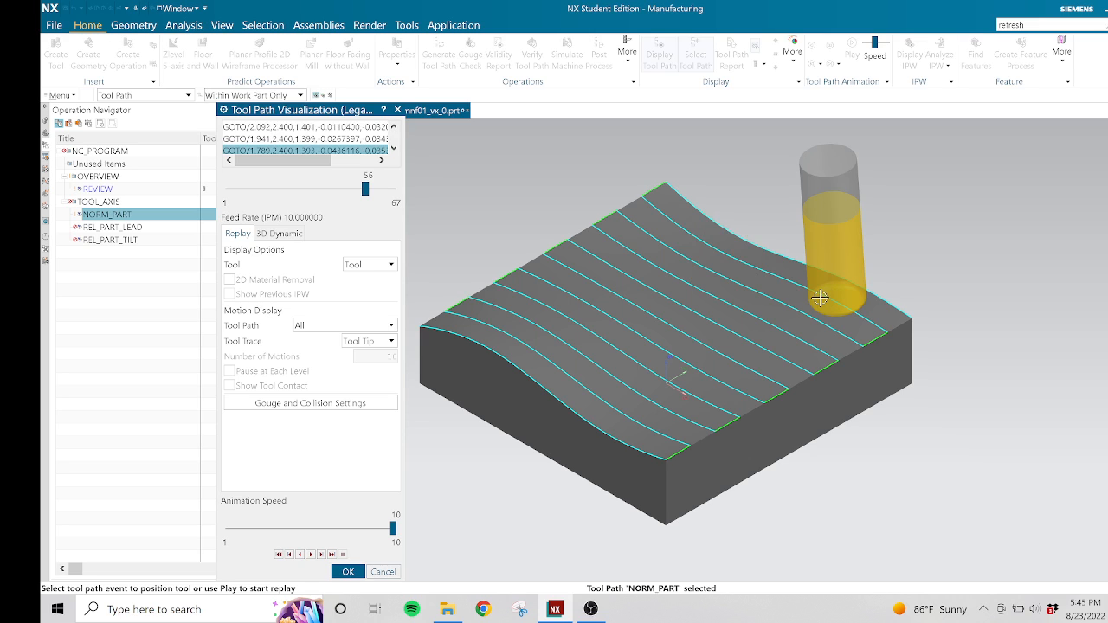
{"action": "left_click", "coordinate": [390, 571]}
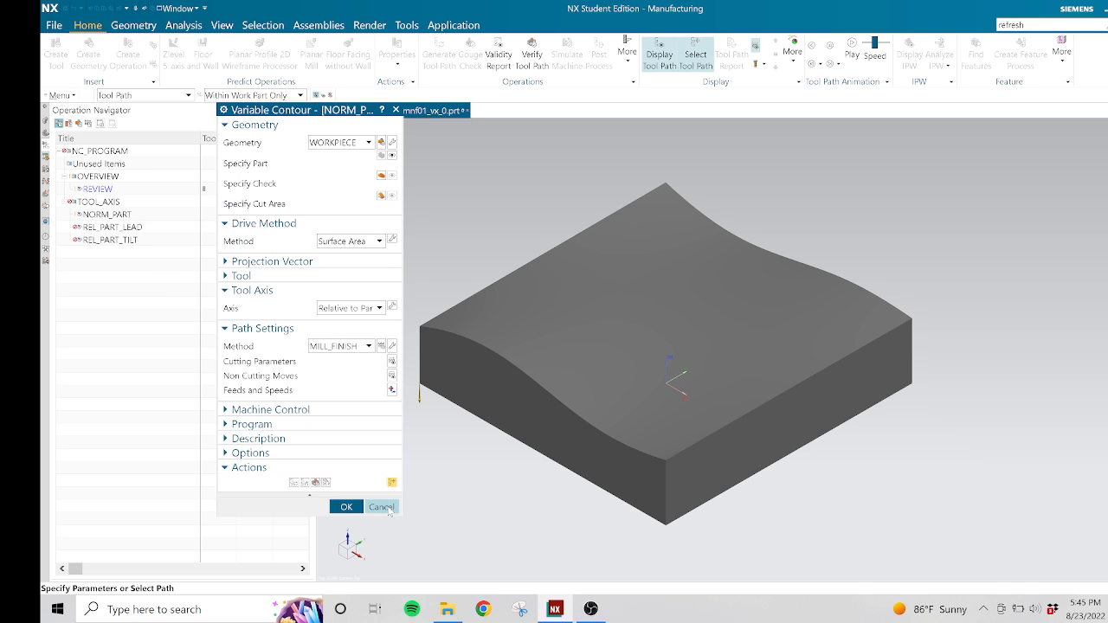
{"action": "left_click", "coordinate": [387, 508]}
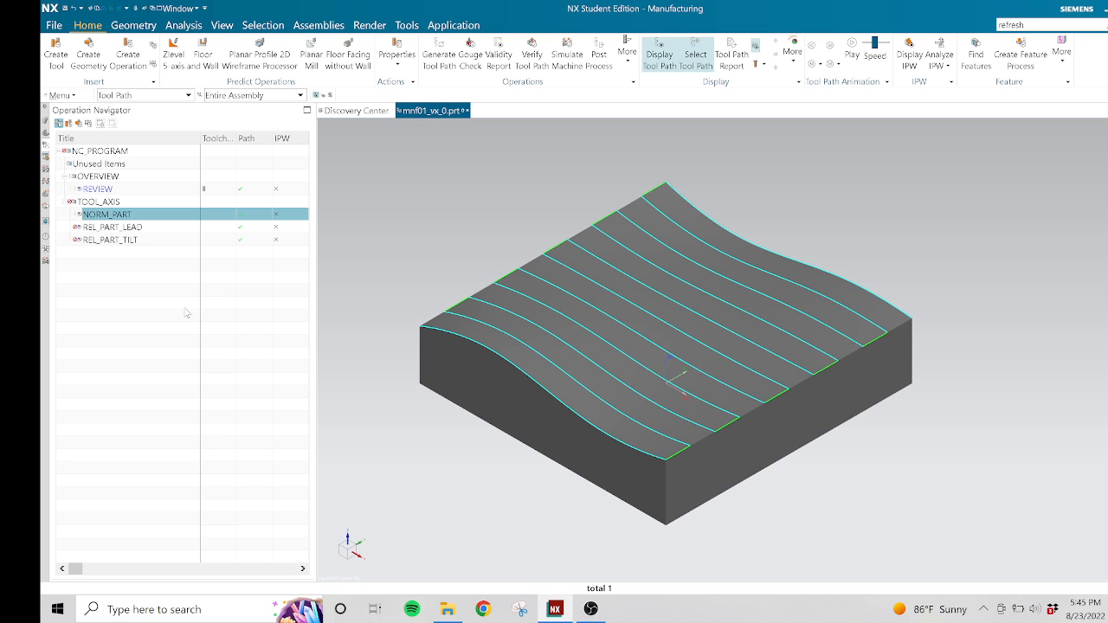
Step: Edit the REL_PART_LEAD operation and set its tool axis to Relative to Part with a lead angle of 30
{"action": "left_click", "coordinate": [128, 228]}
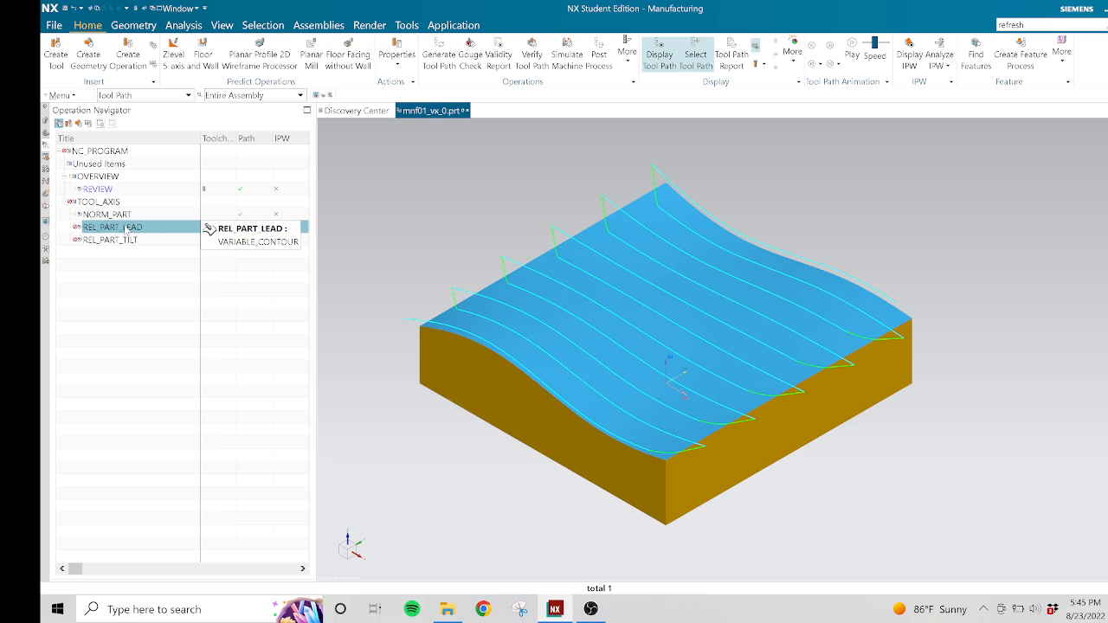
{"action": "double_click", "coordinate": [127, 229]}
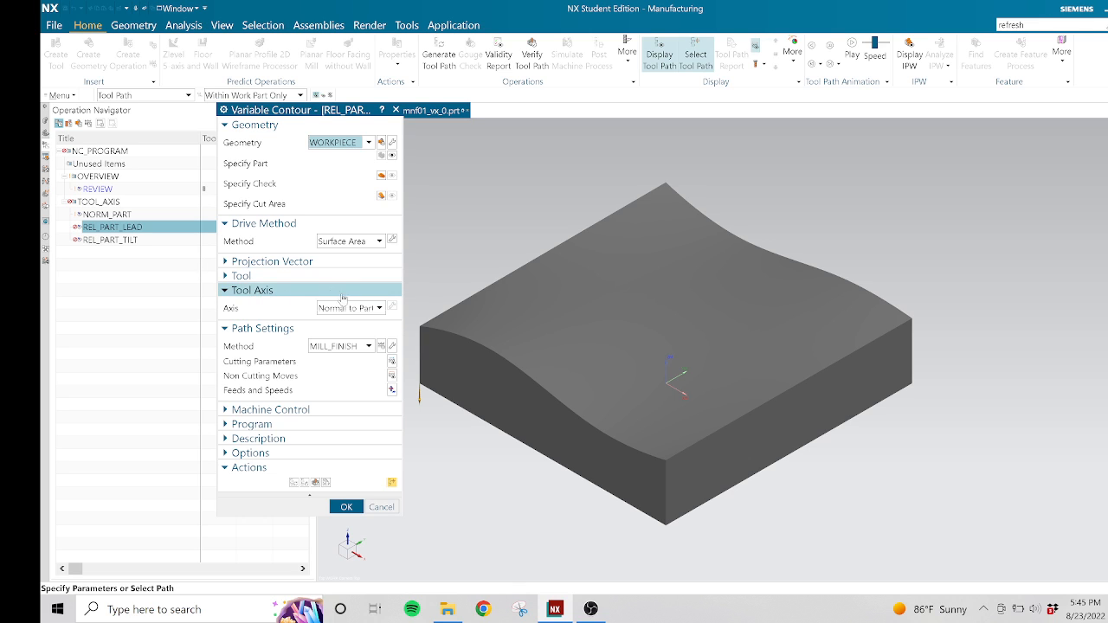
{"action": "left_click", "coordinate": [367, 310]}
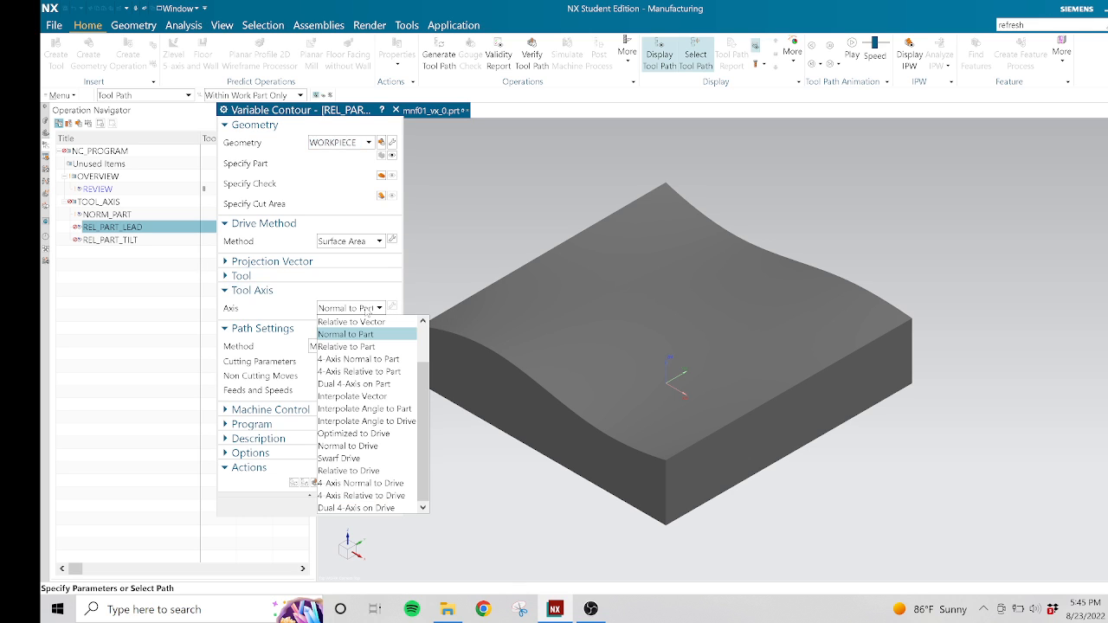
{"action": "left_click", "coordinate": [363, 347]}
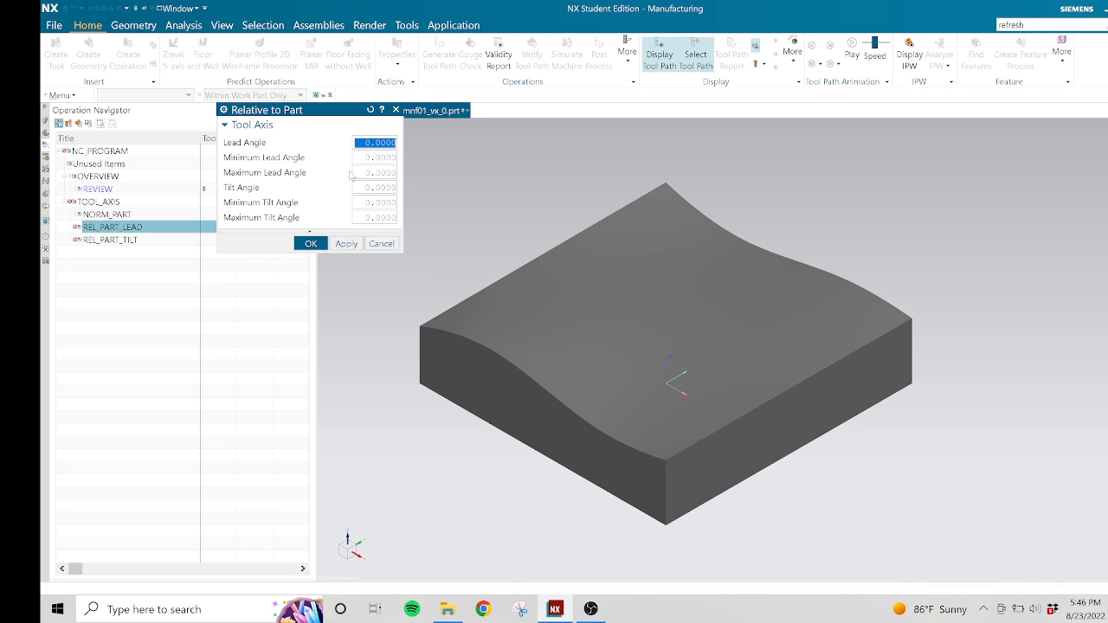
{"action": "type", "text": "30"}
{"action": "key", "text": "Return"}
Step: Set the minimum lead angle to 35 and try to accept the Relative to Part settings
{"action": "left_click", "coordinate": [369, 173]}
{"action": "double_click", "coordinate": [364, 158]}
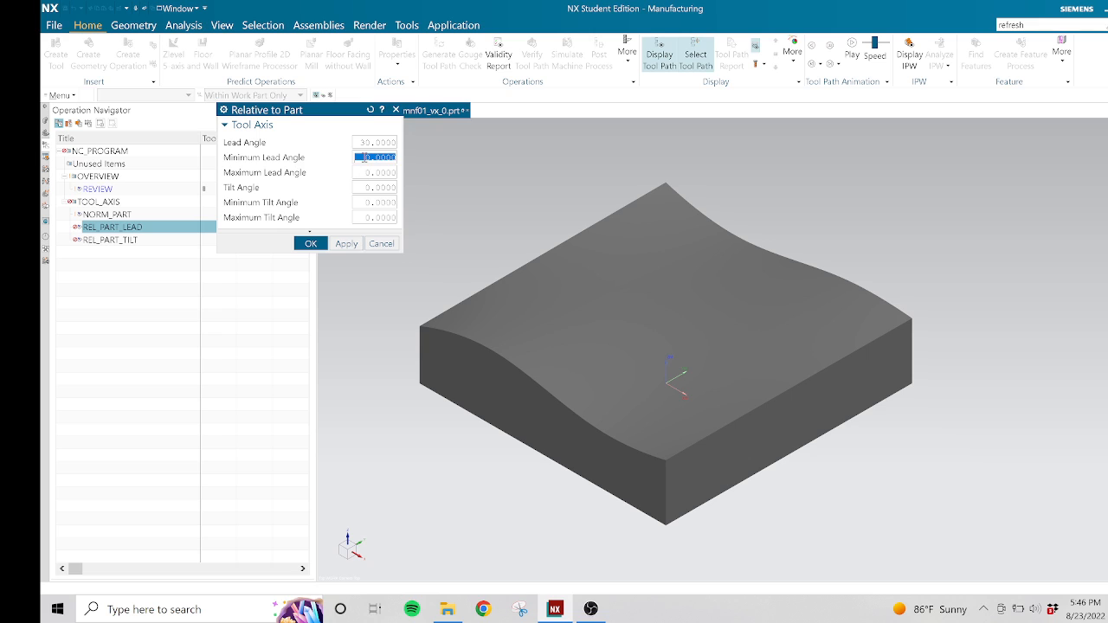
{"action": "type", "text": "35."}
{"action": "key", "text": "Return"}
{"action": "left_click", "coordinate": [311, 244]}
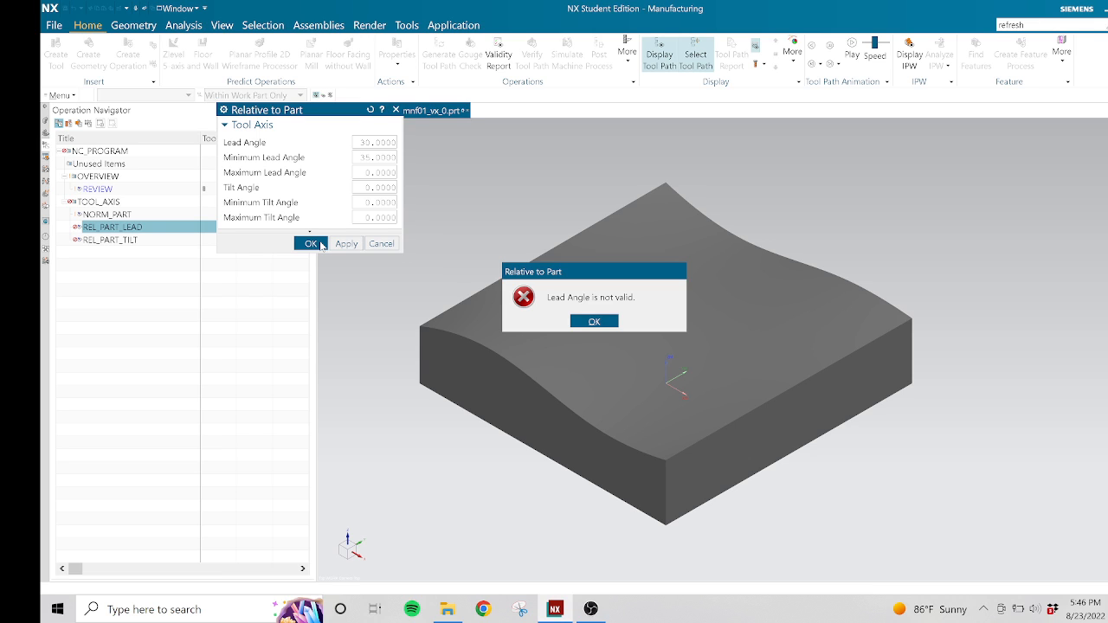
{"action": "left_click", "coordinate": [592, 322]}
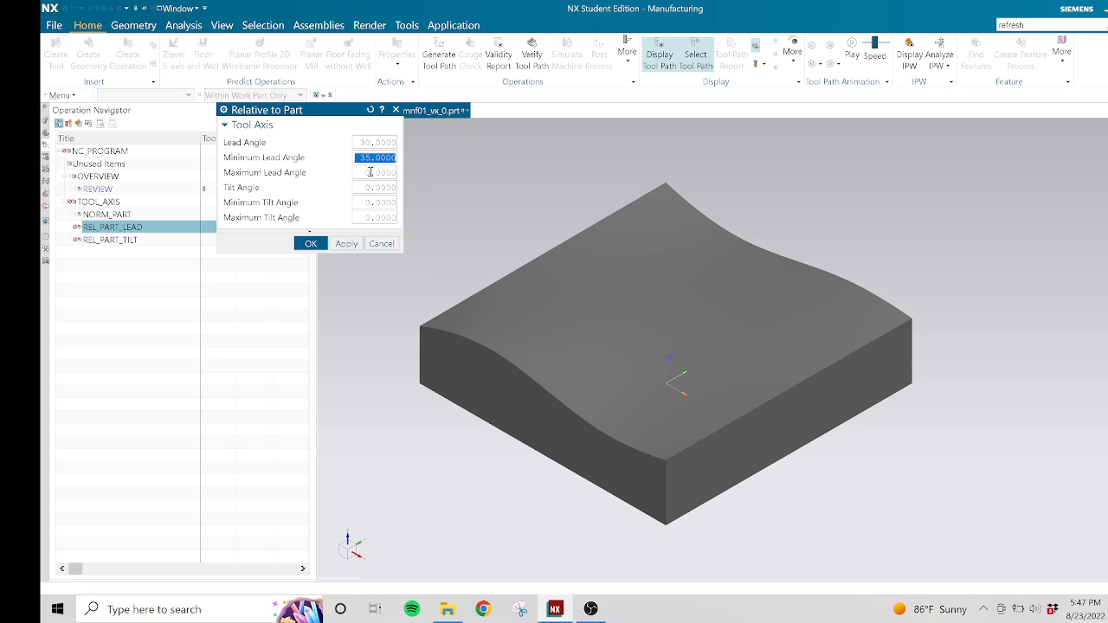
{"action": "left_click", "coordinate": [371, 174]}
{"action": "left_click", "coordinate": [319, 244]}
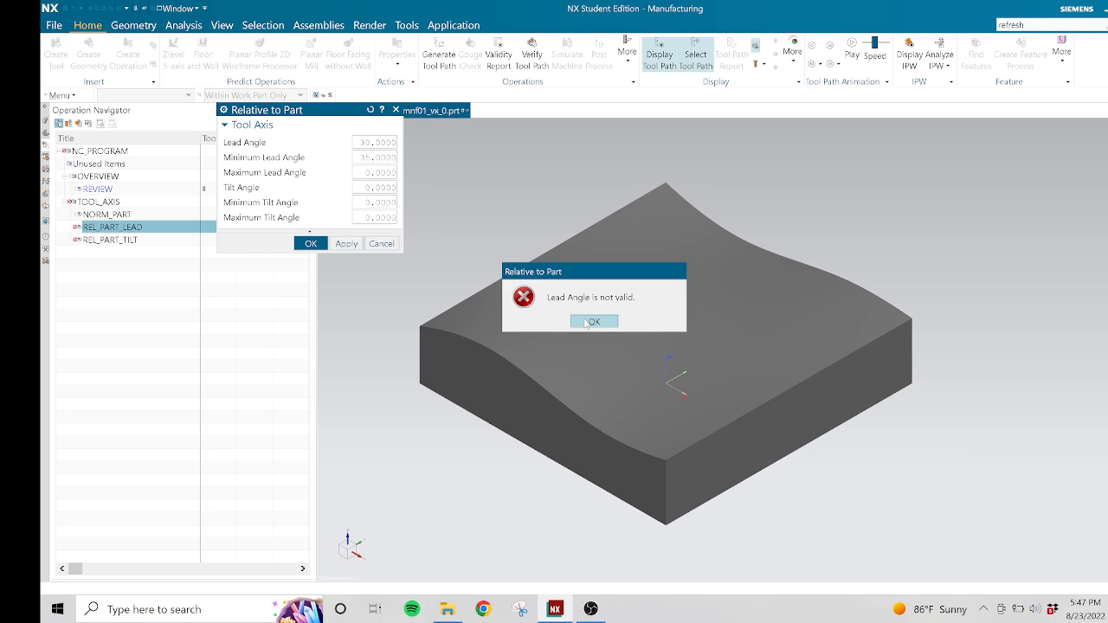
{"action": "left_click", "coordinate": [592, 322]}
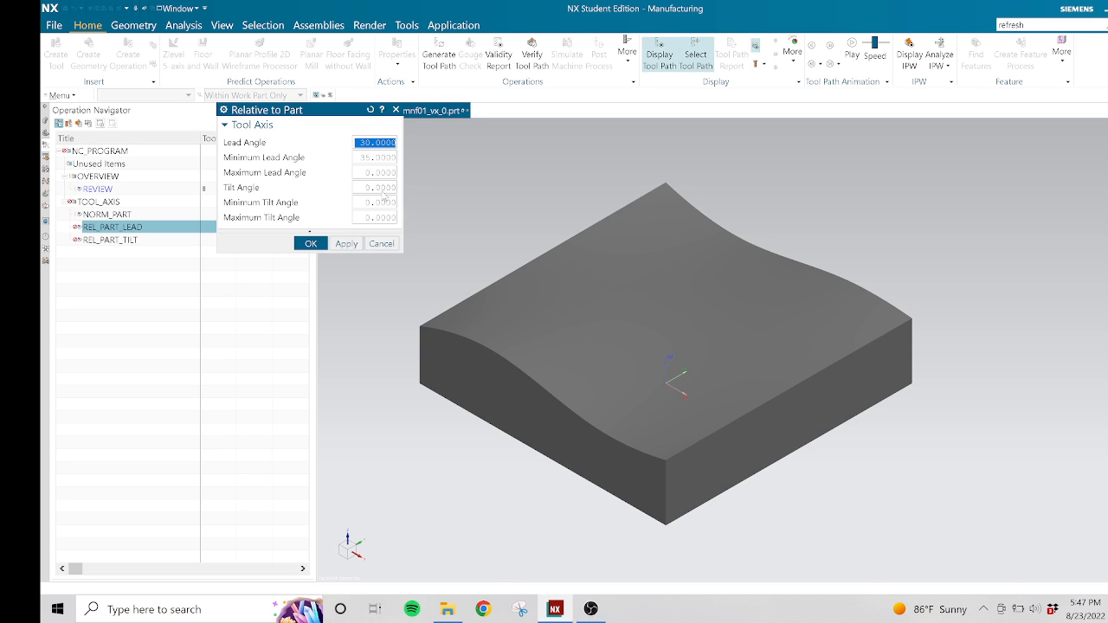
Step: Try to accept the Relative to Part settings with the lead angle set to -30
{"action": "type", "text": "-30"}
{"action": "key", "text": "Return"}
{"action": "left_click", "coordinate": [381, 197]}
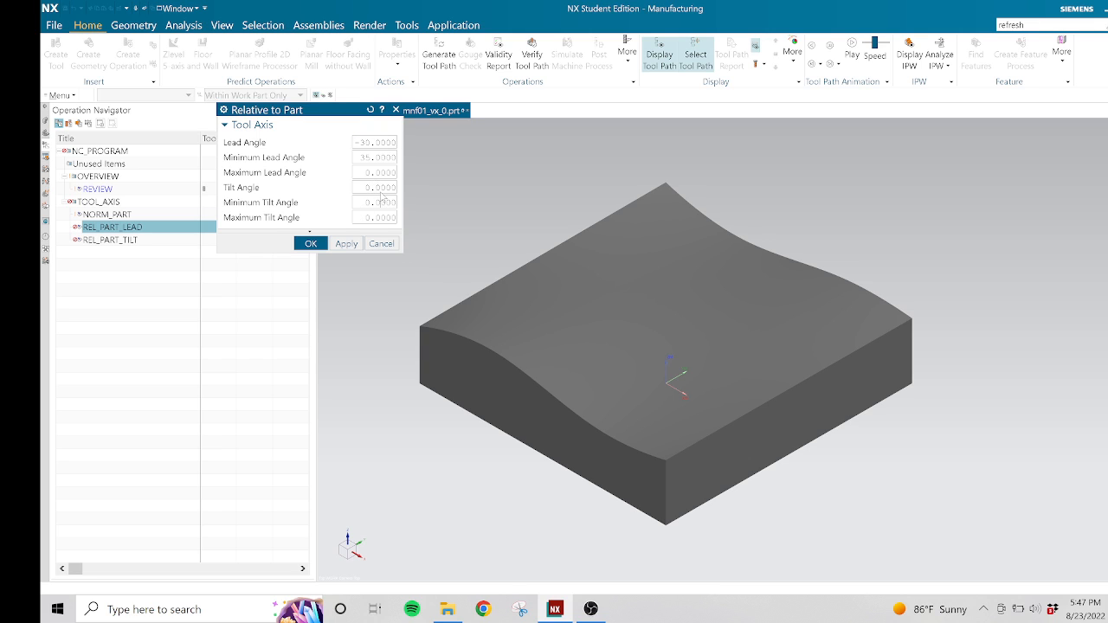
{"action": "left_click", "coordinate": [310, 243]}
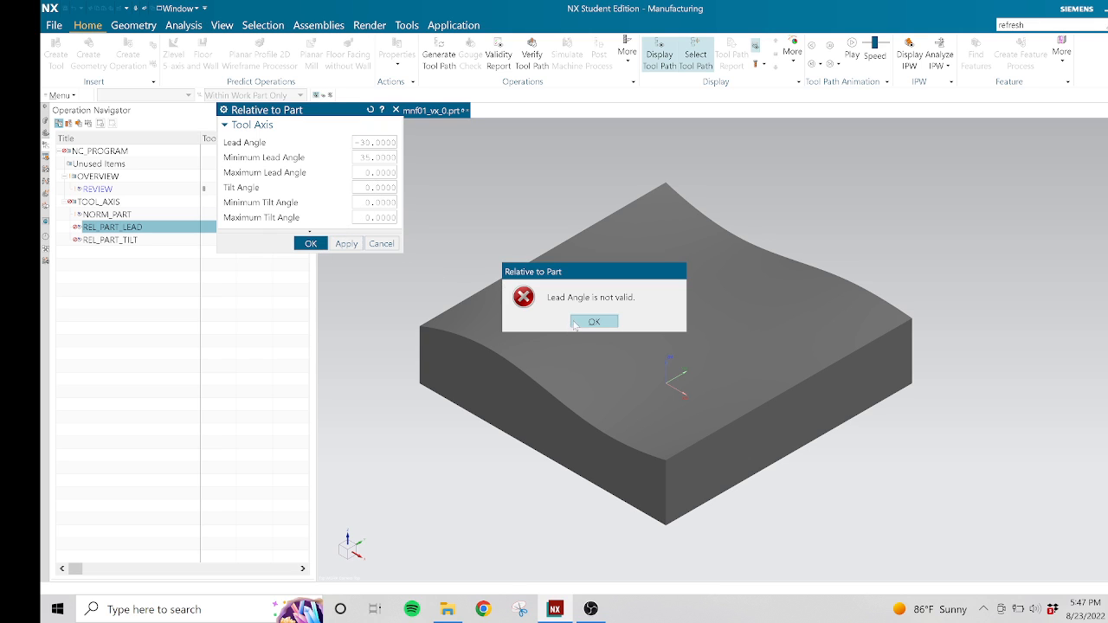
{"action": "left_click", "coordinate": [574, 321]}
Step: Set the lead angle to 15 and try again to accept the Relative to Part tool axis
{"action": "double_click", "coordinate": [390, 142]}
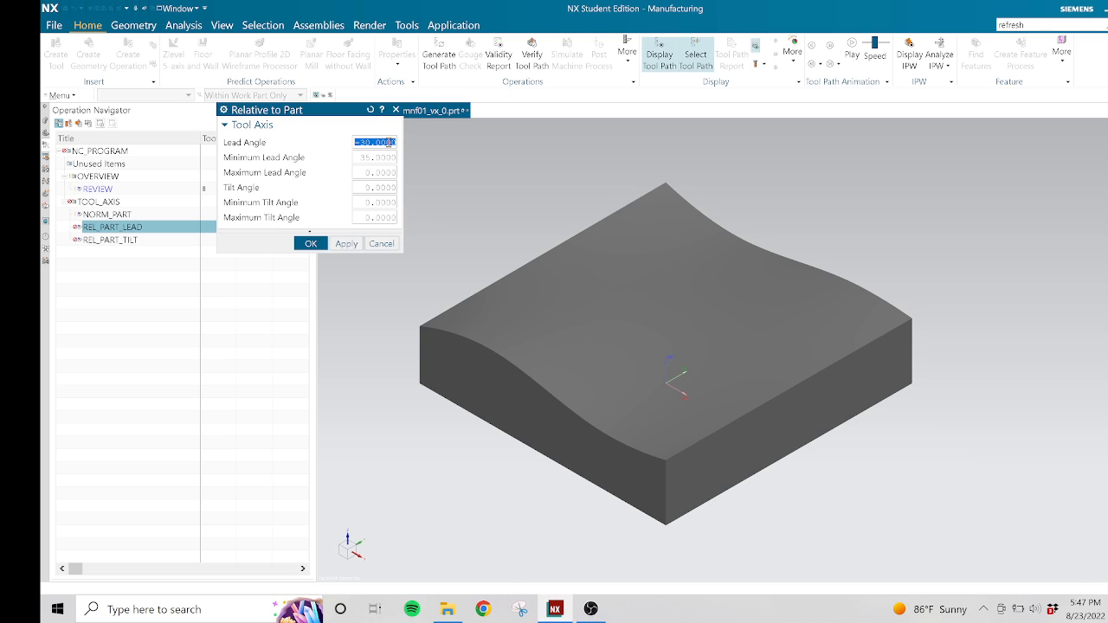
{"action": "type", "text": "15."}
{"action": "key", "text": "Return"}
{"action": "left_click", "coordinate": [314, 244]}
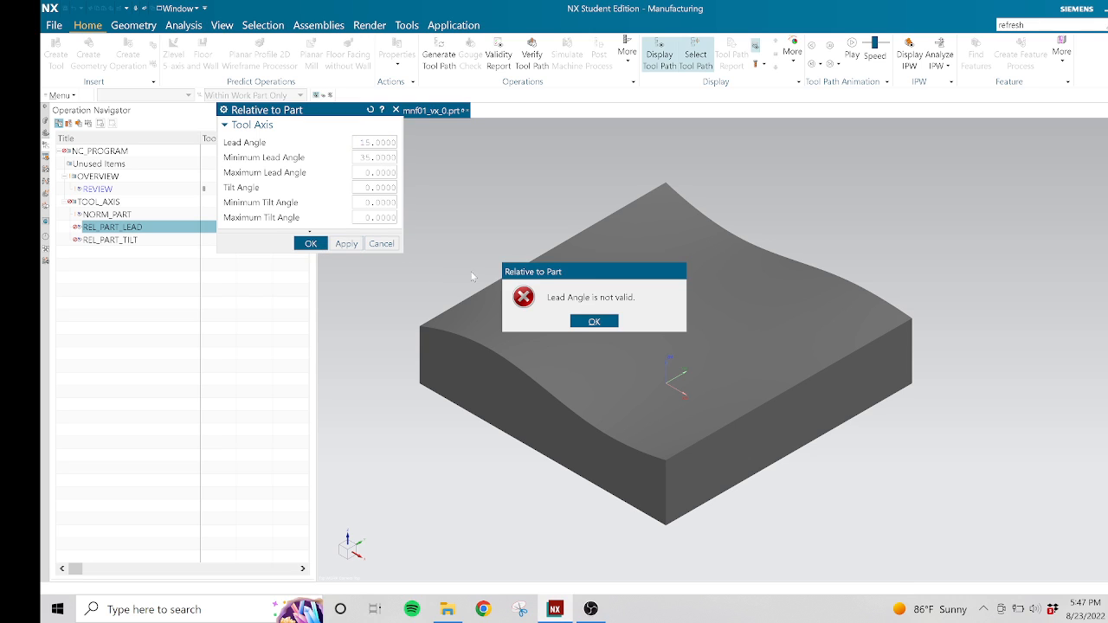
Step: Discard the pending Relative to Part angle edits and accept the tool axis settings with all angles at 0
{"action": "left_click", "coordinate": [589, 323]}
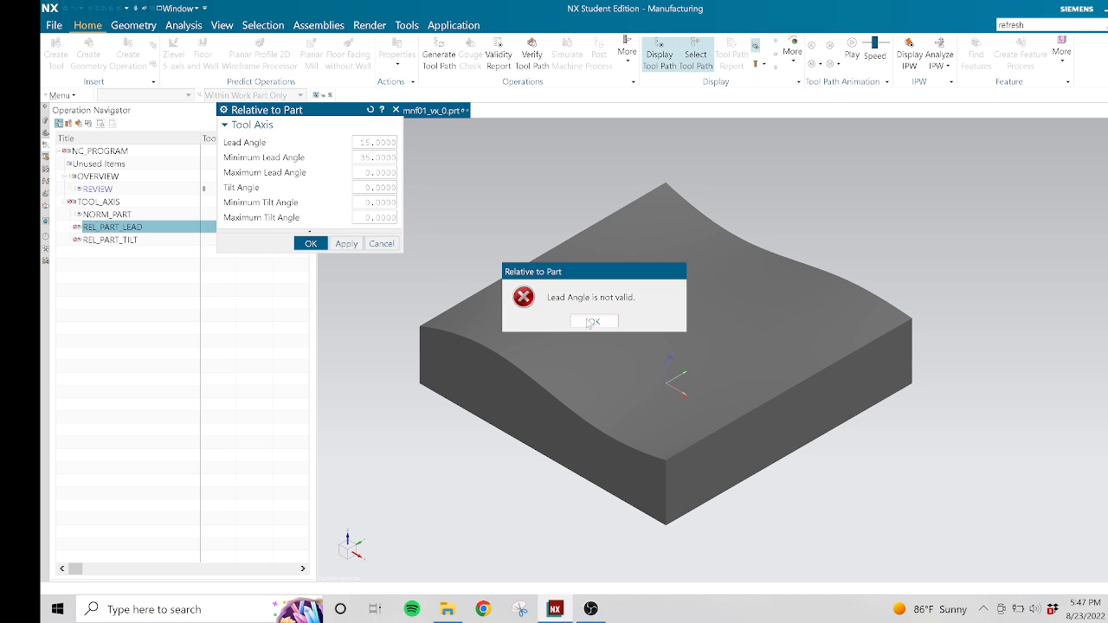
{"action": "left_click", "coordinate": [381, 243]}
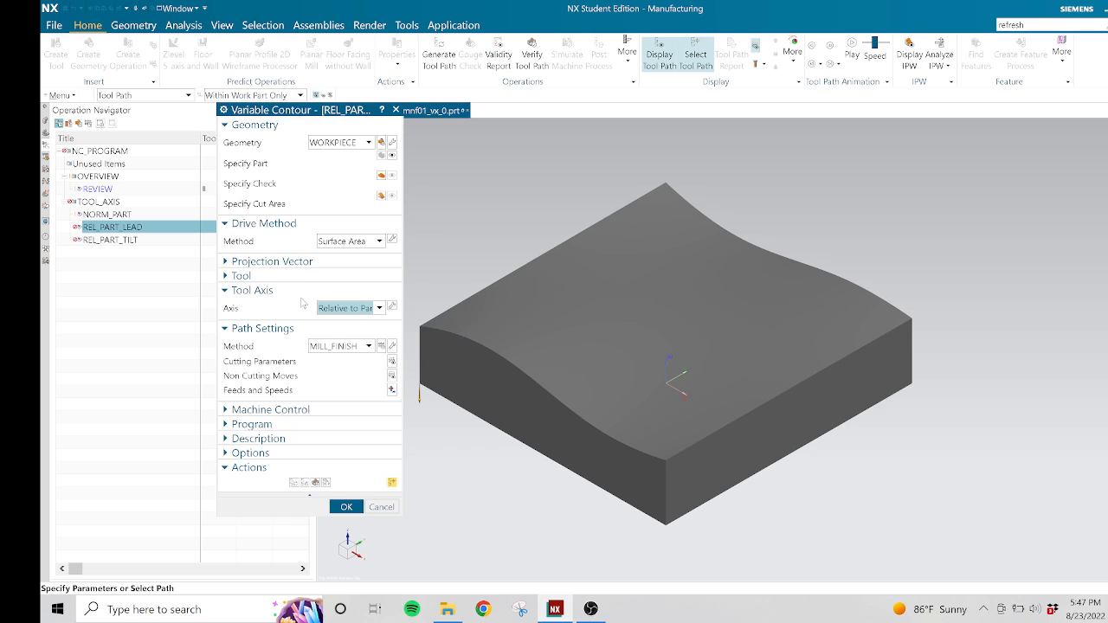
{"action": "left_click", "coordinate": [393, 307]}
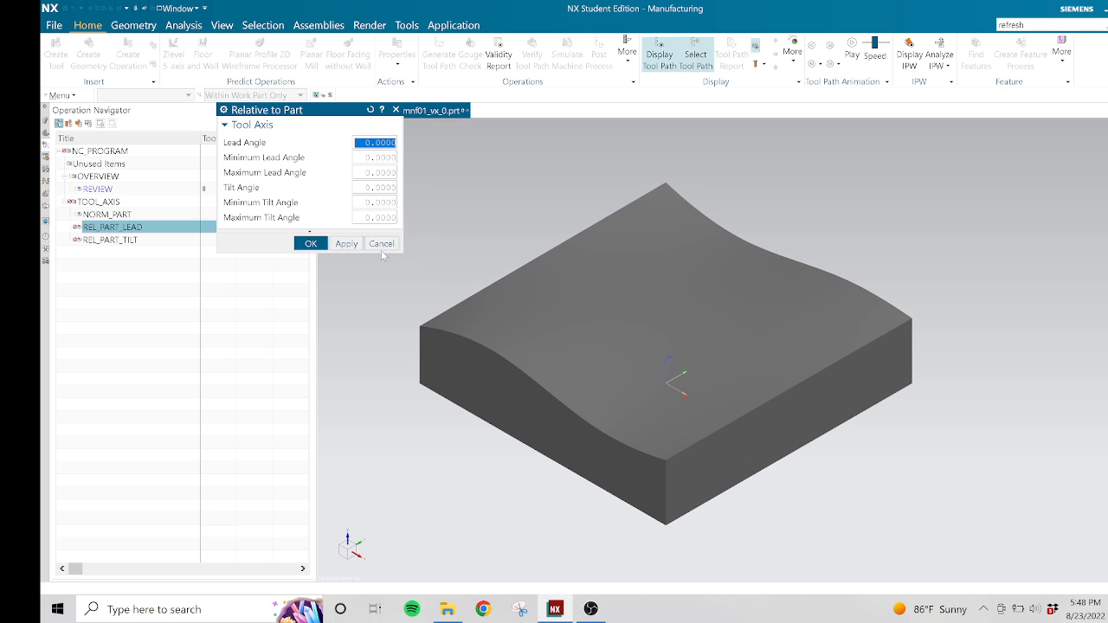
{"action": "left_click", "coordinate": [314, 244]}
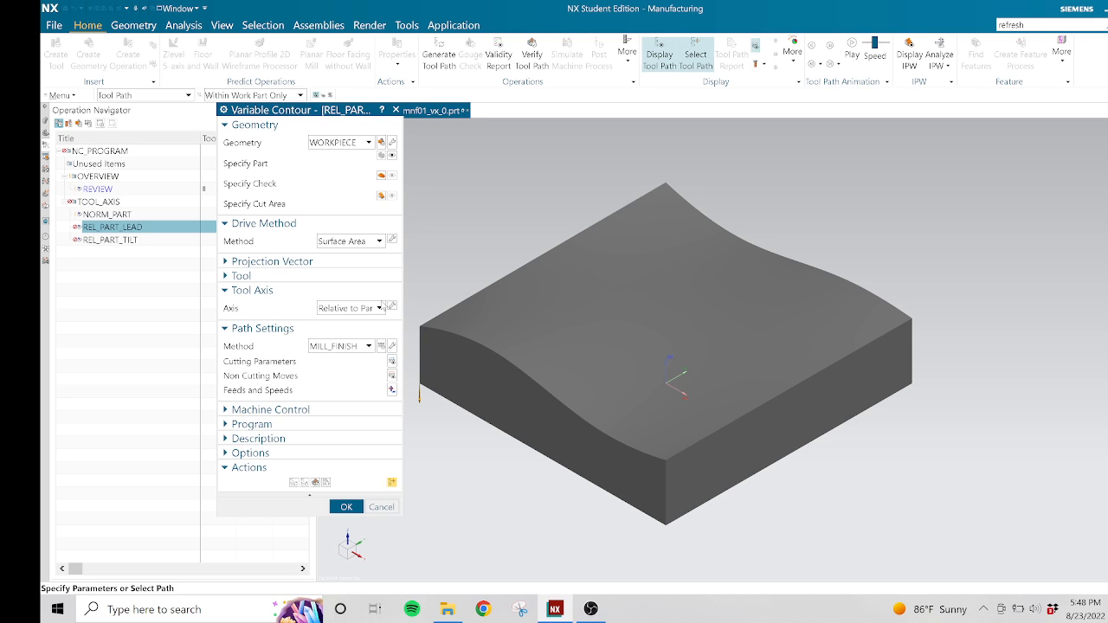
Step: Try to accept the Relative to Part tool axis with a lead angle of 5, and set the minimum lead angle to 10
{"action": "left_click", "coordinate": [392, 307]}
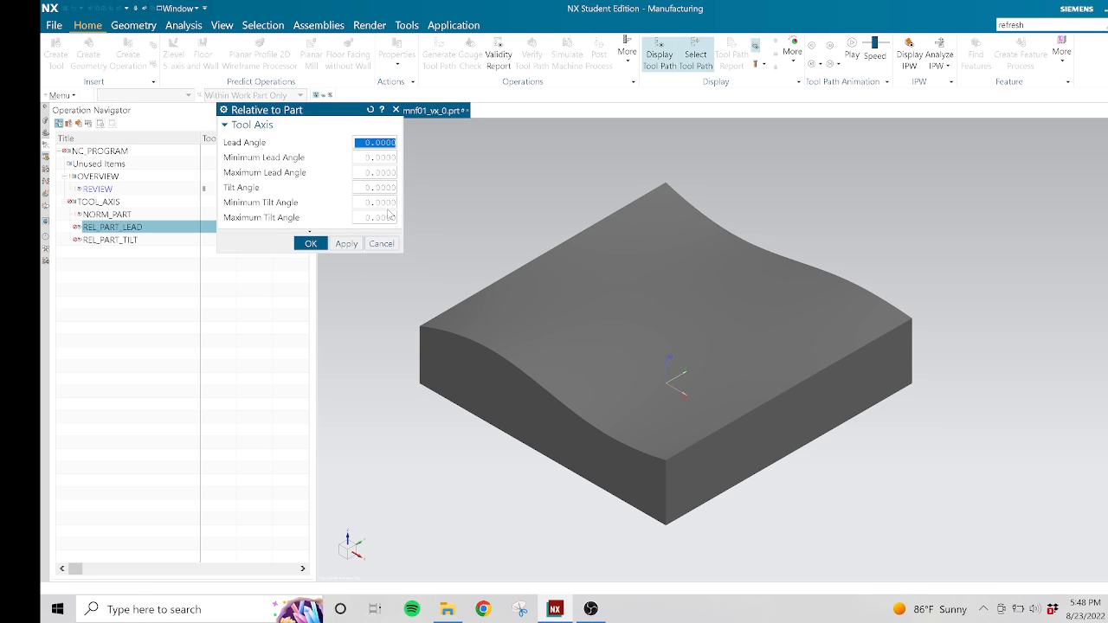
{"action": "type", "text": "5"}
{"action": "left_click", "coordinate": [311, 244]}
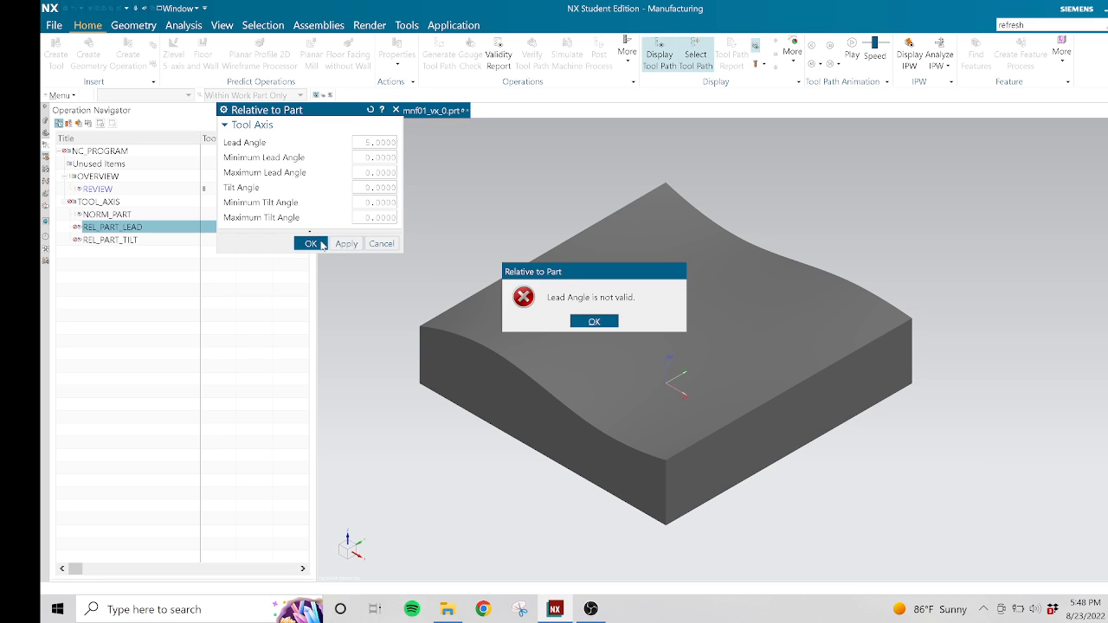
{"action": "left_click", "coordinate": [577, 313]}
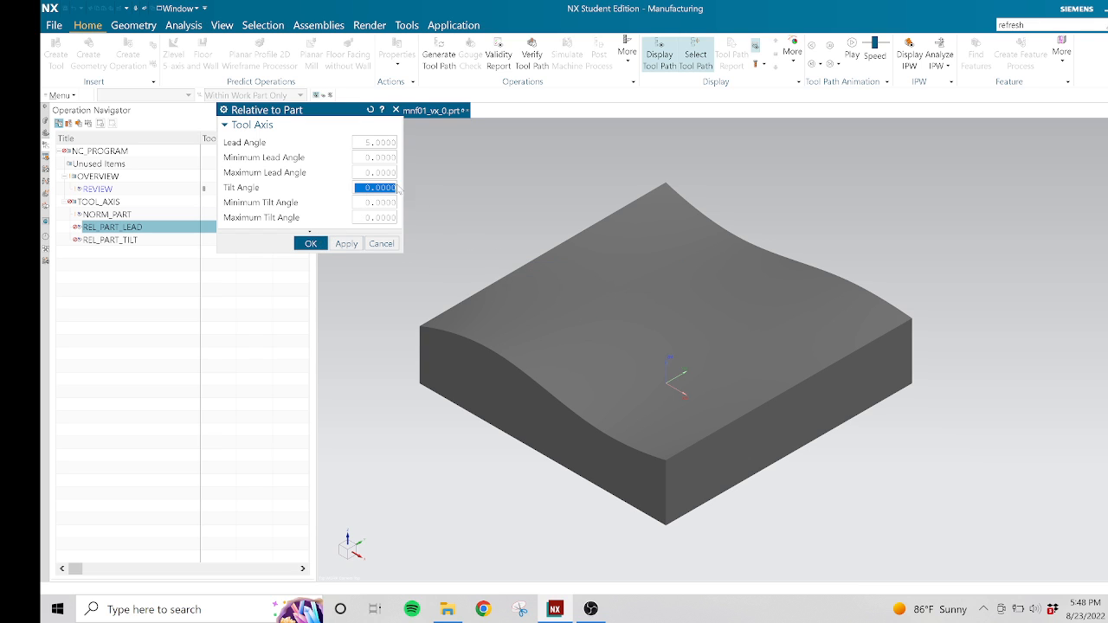
{"action": "double_click", "coordinate": [386, 158]}
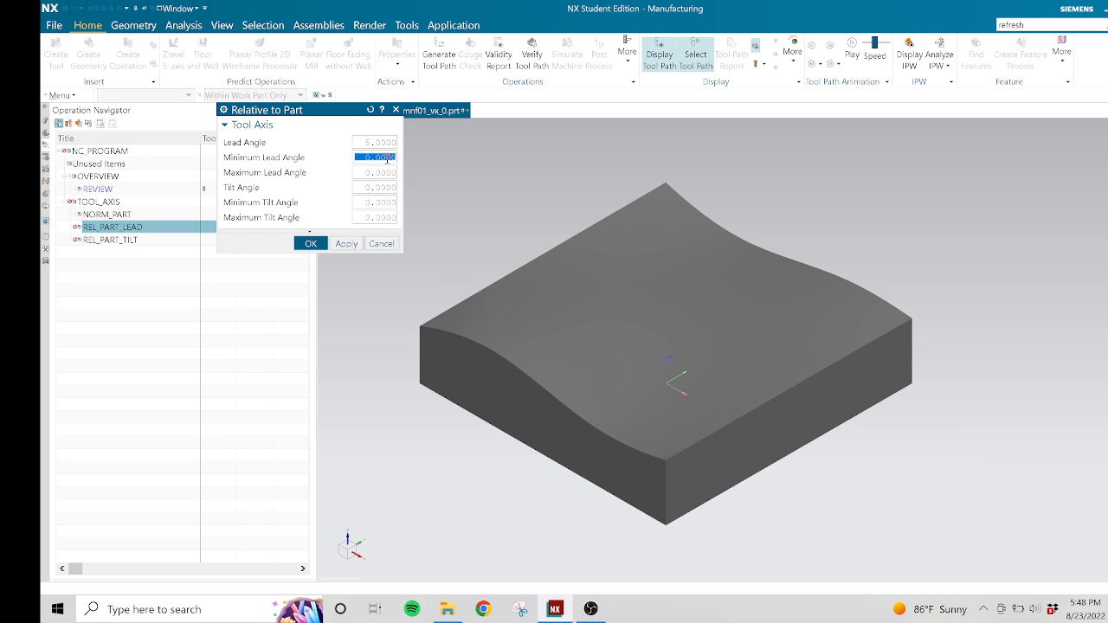
{"action": "type", "text": "10."}
{"action": "key", "text": "Return"}
Step: Set the lead angle to 30 and the minimum lead angle to 0 for the Relative to Part tool axis
{"action": "left_click", "coordinate": [378, 143]}
{"action": "double_click", "coordinate": [378, 143]}
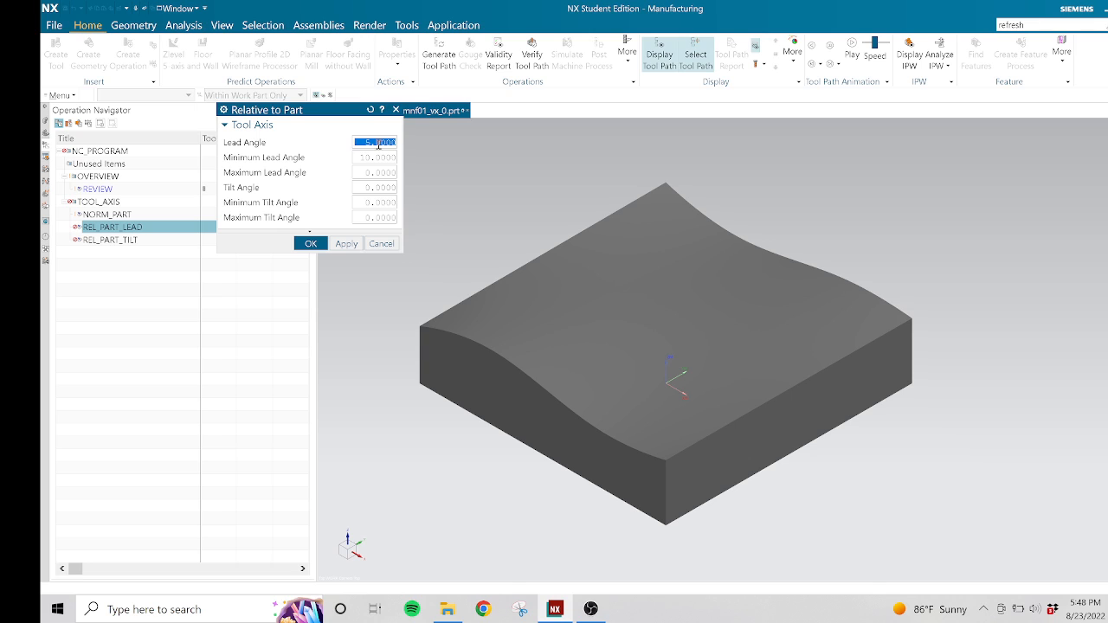
{"action": "type", "text": "2"}
{"action": "key", "text": "Return"}
{"action": "double_click", "coordinate": [384, 159]}
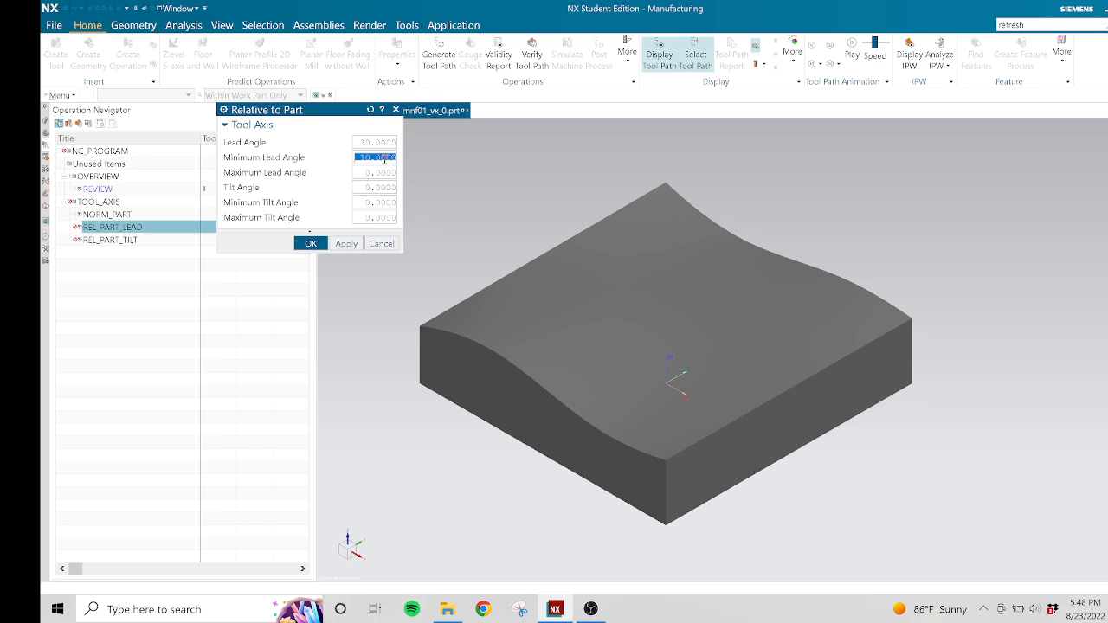
{"action": "type", "text": "0"}
{"action": "key", "text": "Return"}
Step: Set the maximum lead angle to 35 and accept the Relative to Part tool axis settings
{"action": "double_click", "coordinate": [366, 173]}
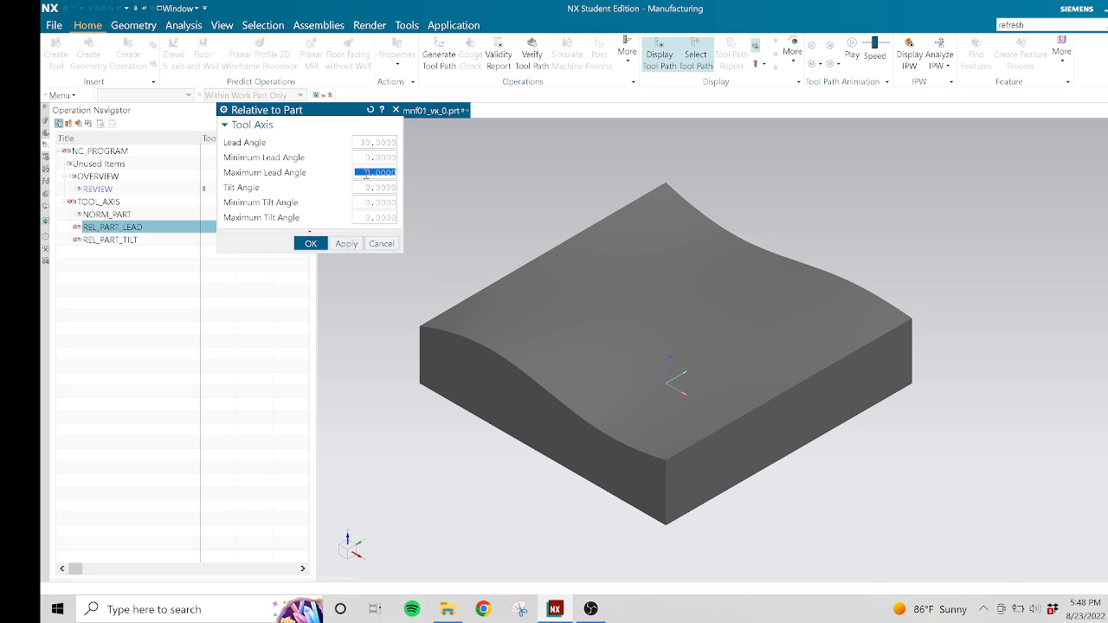
{"action": "type", "text": "35."}
{"action": "key", "text": "Return"}
{"action": "left_click", "coordinate": [317, 244]}
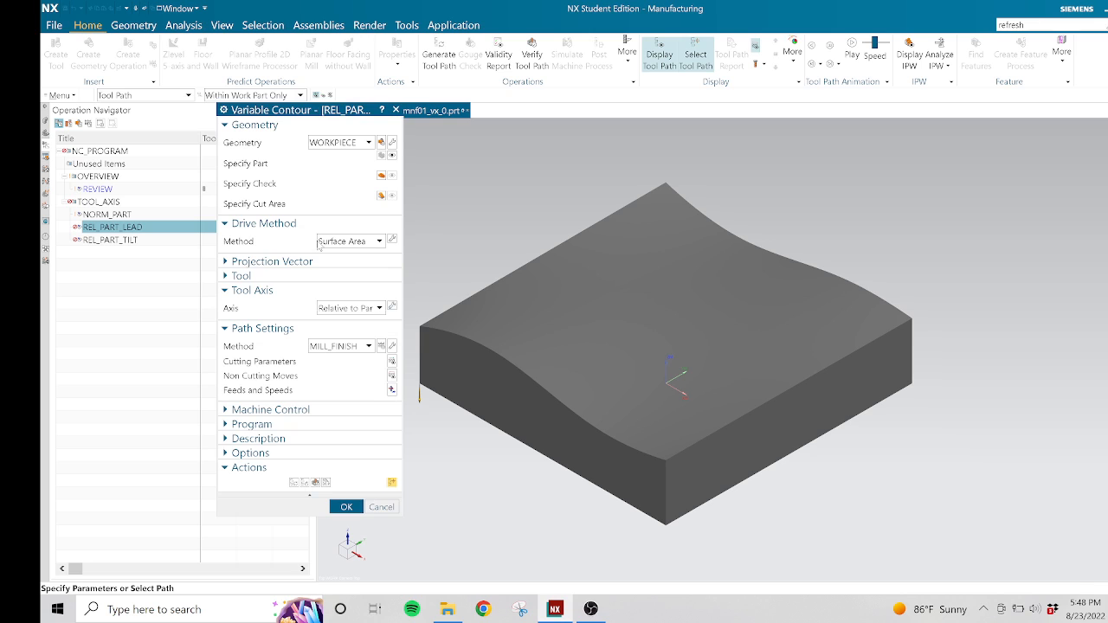
{"action": "left_click", "coordinate": [393, 308]}
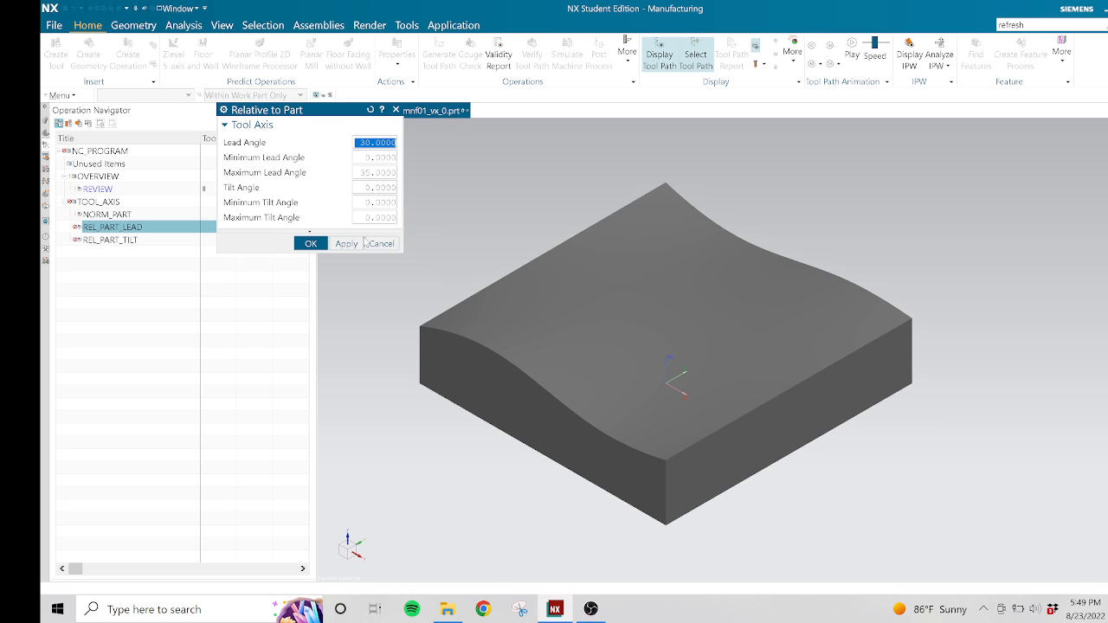
{"action": "left_click", "coordinate": [311, 243]}
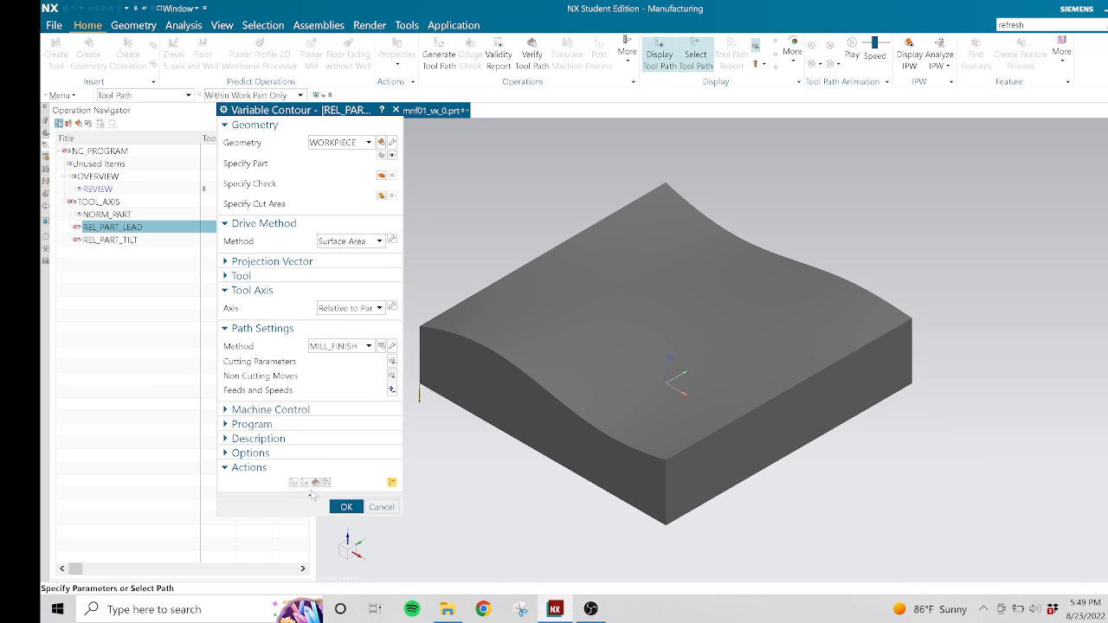
Step: Generate the REL_PART_LEAD tool path and, in Tool Path Visualization, position the tool at successive points along the first pass
{"action": "left_click", "coordinate": [294, 483]}
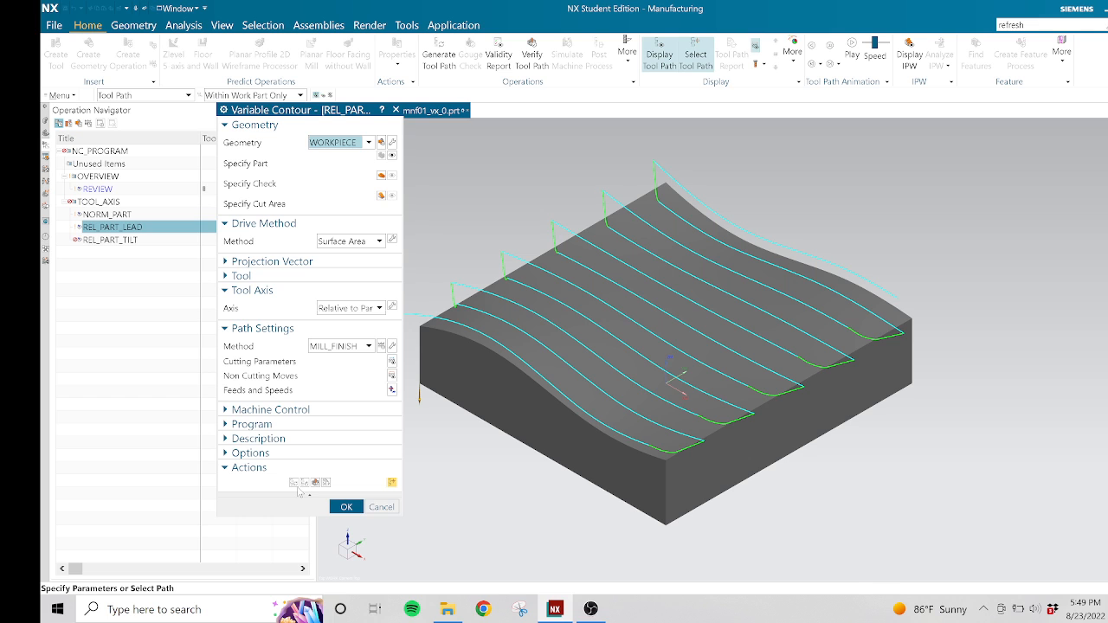
{"action": "left_click", "coordinate": [316, 483]}
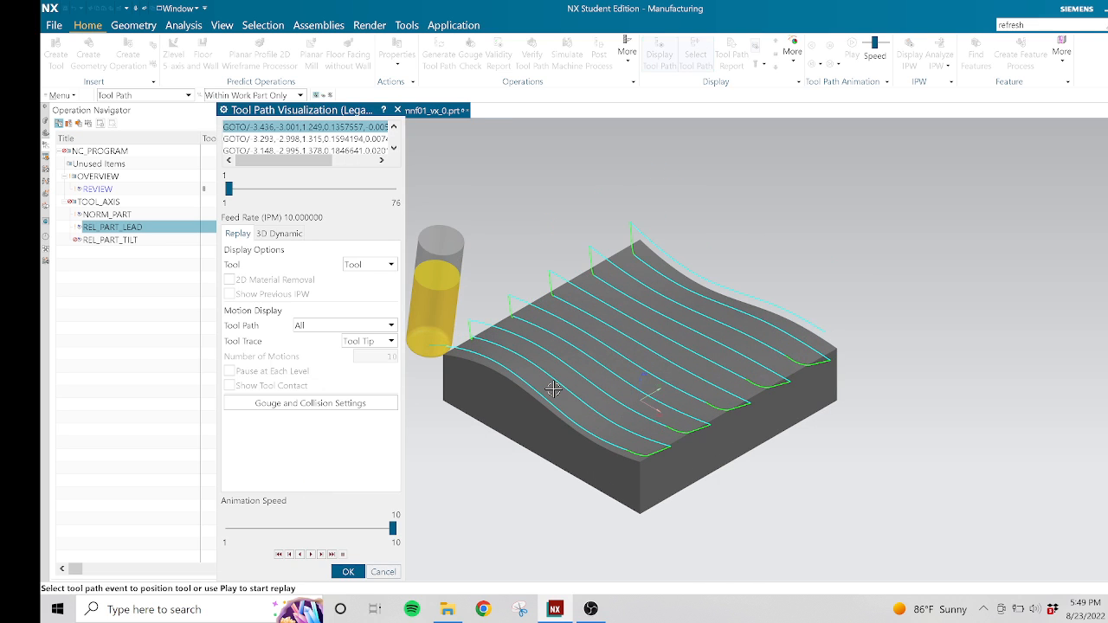
{"action": "left_click", "coordinate": [491, 363]}
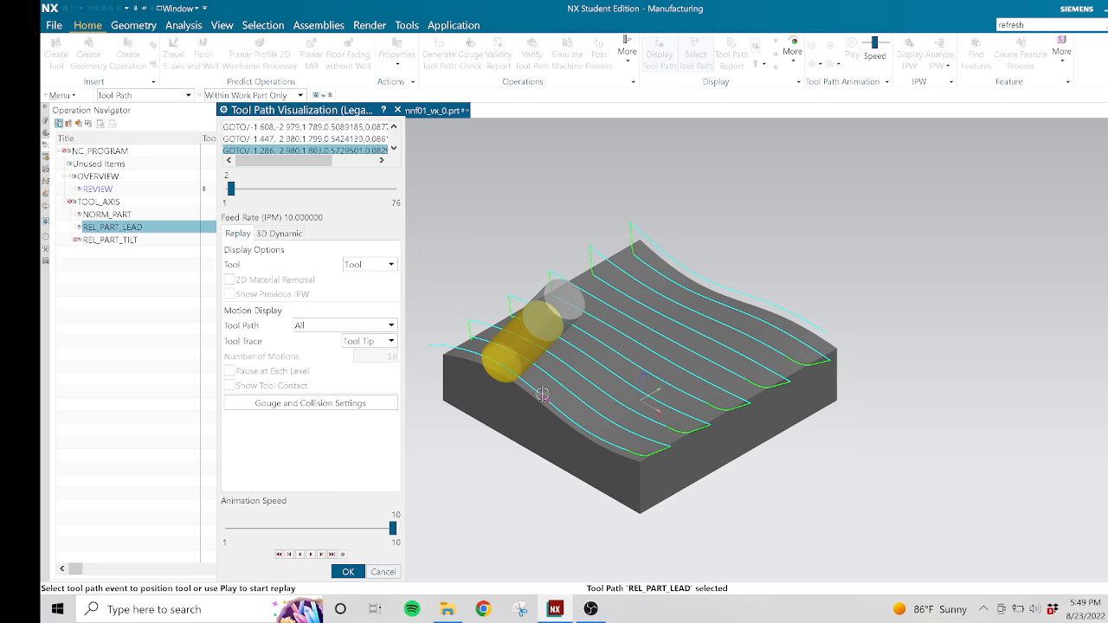
{"action": "left_click", "coordinate": [543, 395]}
{"action": "scroll", "coordinate": [589, 418], "scroll_direction": "down", "scroll_amount": 2}
{"action": "scroll", "coordinate": [590, 422], "scroll_direction": "up", "scroll_amount": 3}
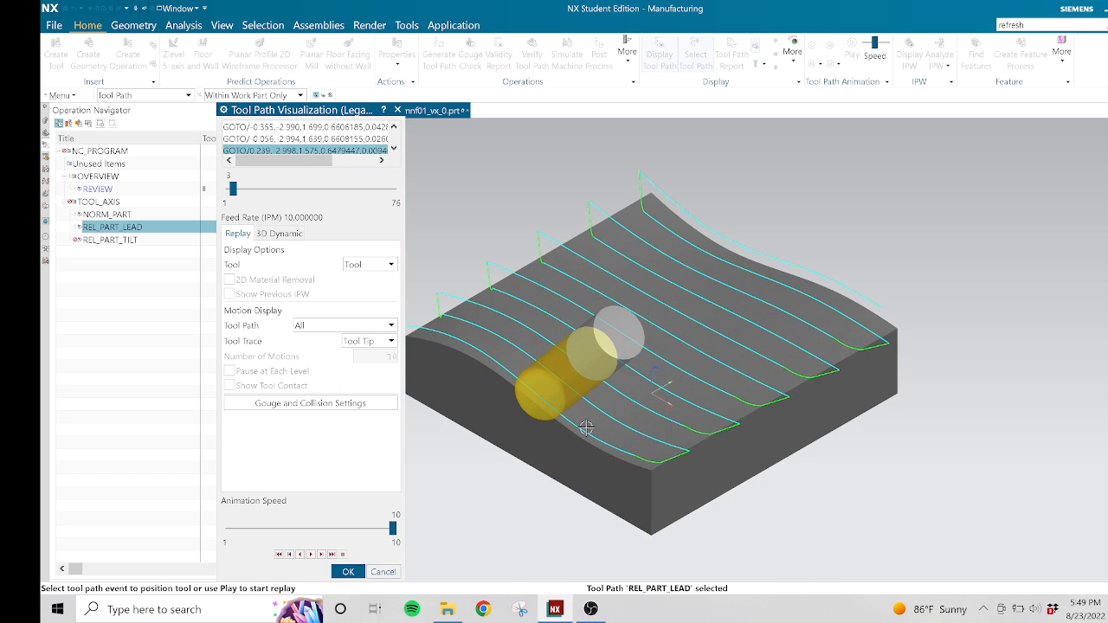
{"action": "left_click", "coordinate": [606, 442]}
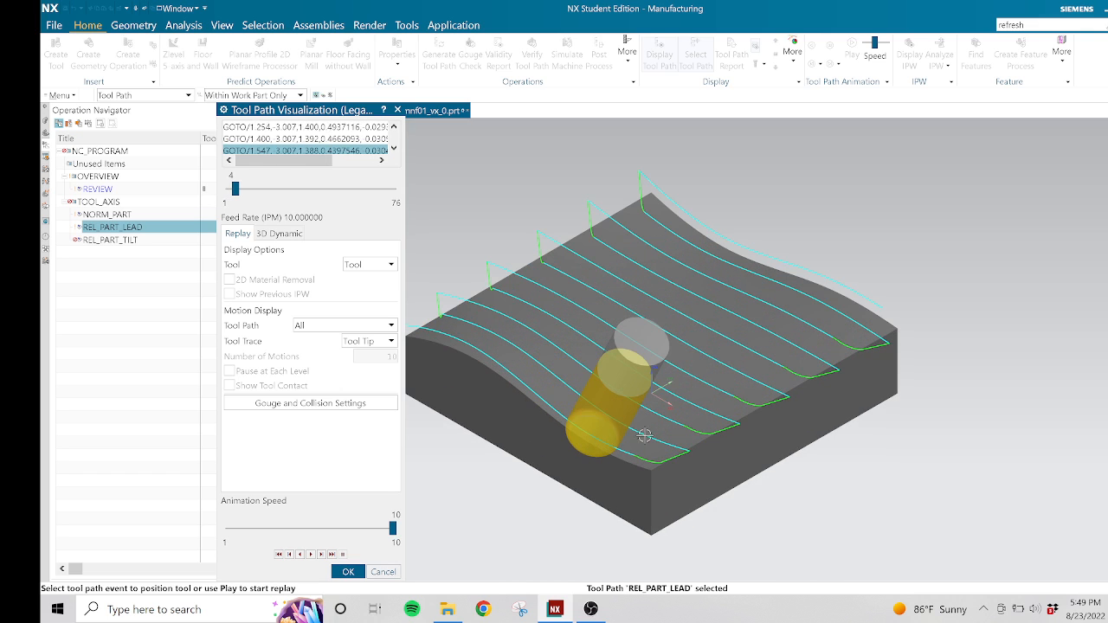
{"action": "left_click", "coordinate": [638, 452]}
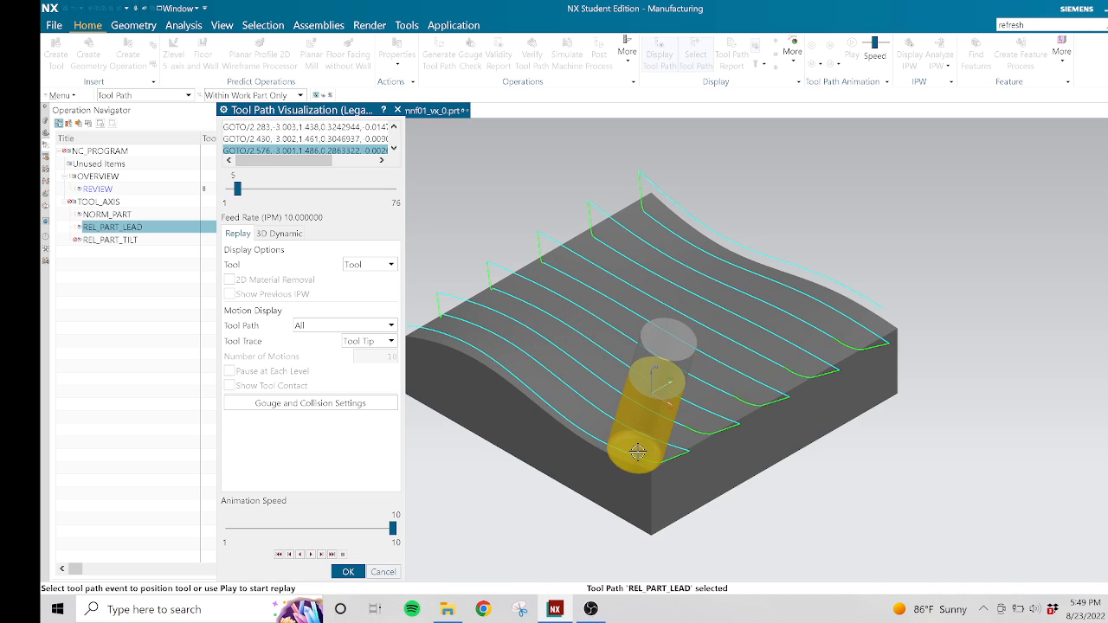
Step: Position the tool at the first stepover and at points back along the second pass to examine its lean
{"action": "scroll", "coordinate": [677, 450], "scroll_direction": "up", "scroll_amount": 1}
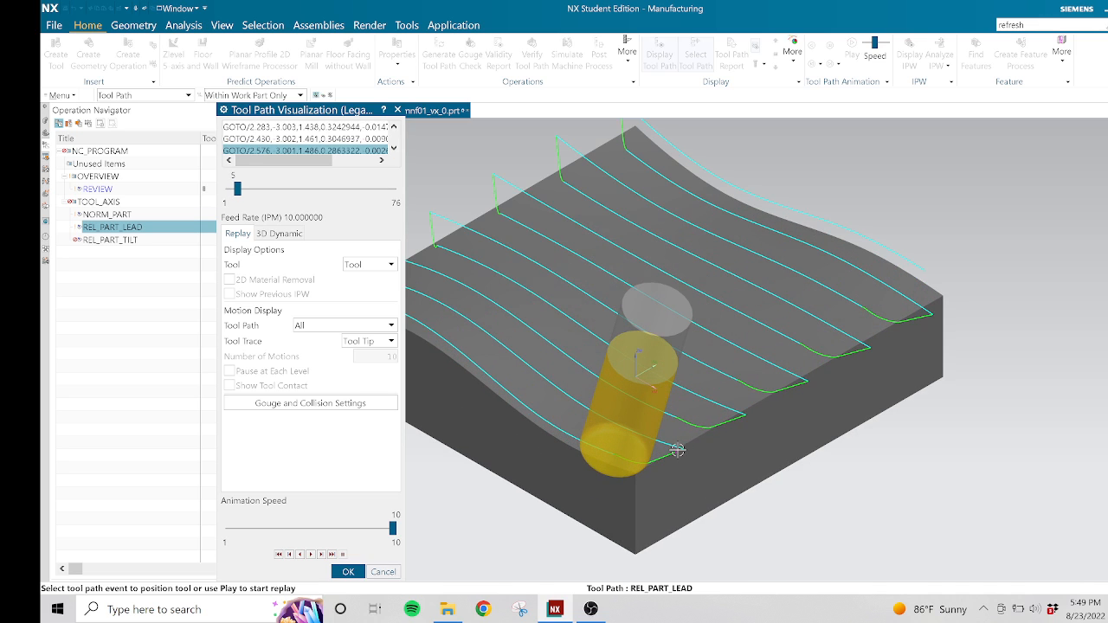
{"action": "left_click", "coordinate": [677, 450]}
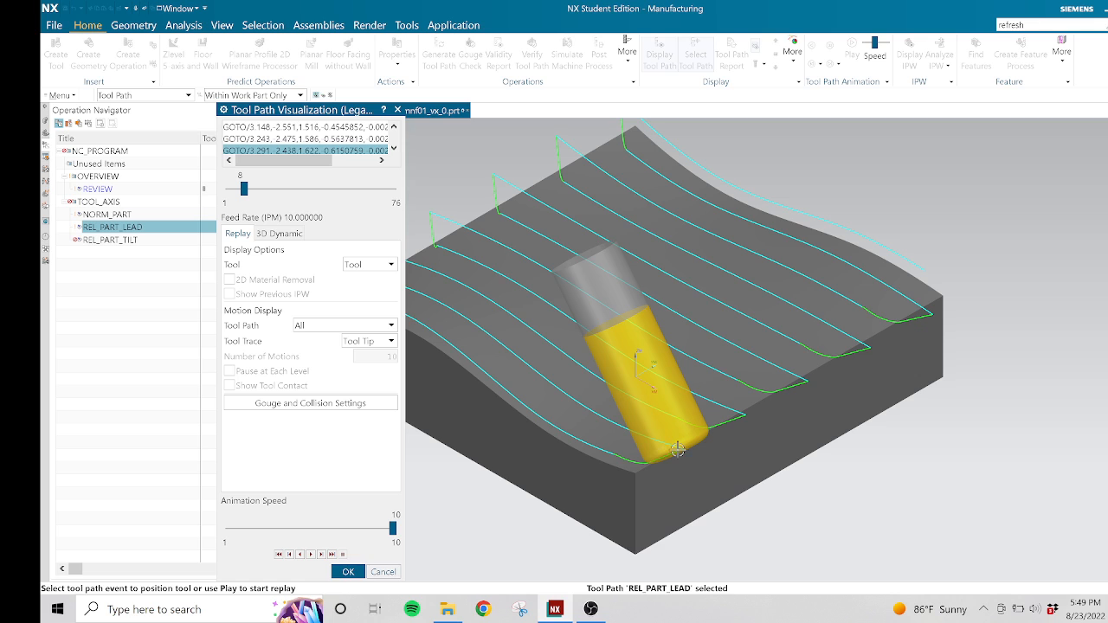
{"action": "left_click", "coordinate": [613, 424]}
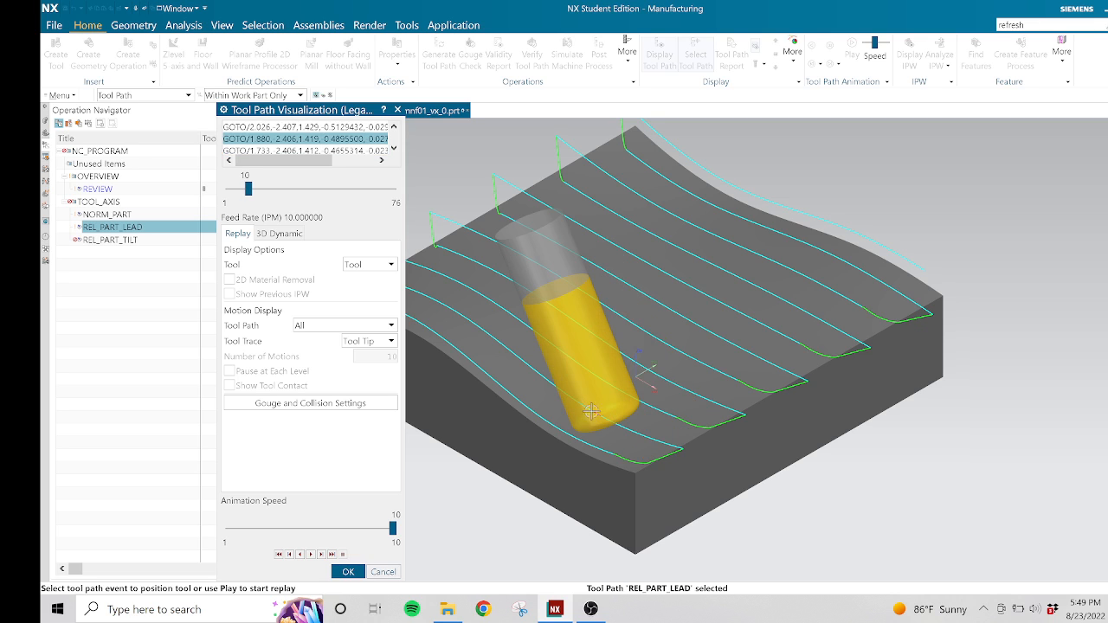
{"action": "left_click", "coordinate": [535, 370]}
{"action": "left_click", "coordinate": [474, 323]}
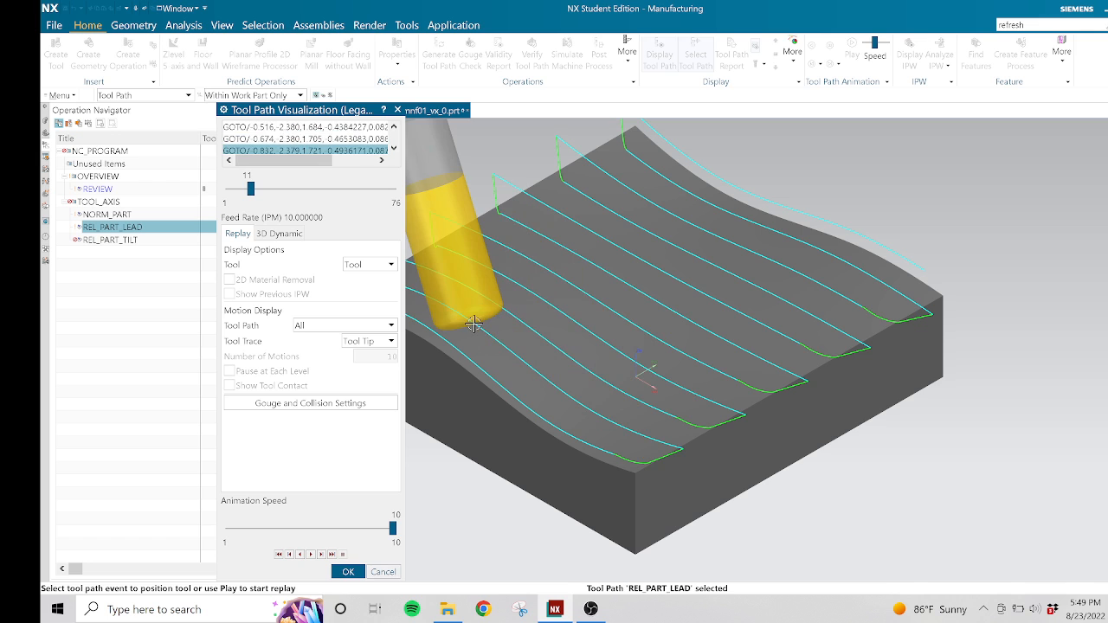
{"action": "scroll", "coordinate": [484, 318], "scroll_direction": "down", "scroll_amount": 3}
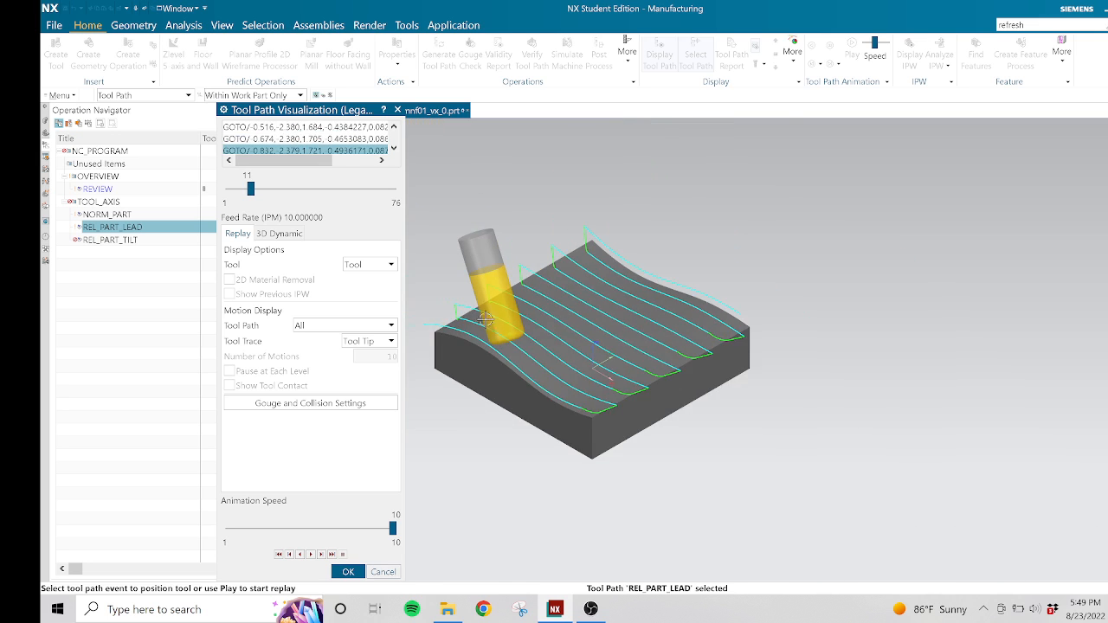
Step: Position the tool at successive points along the third pass to examine how the lead angle leans it
{"action": "scroll", "coordinate": [486, 318], "scroll_direction": "up", "scroll_amount": 5}
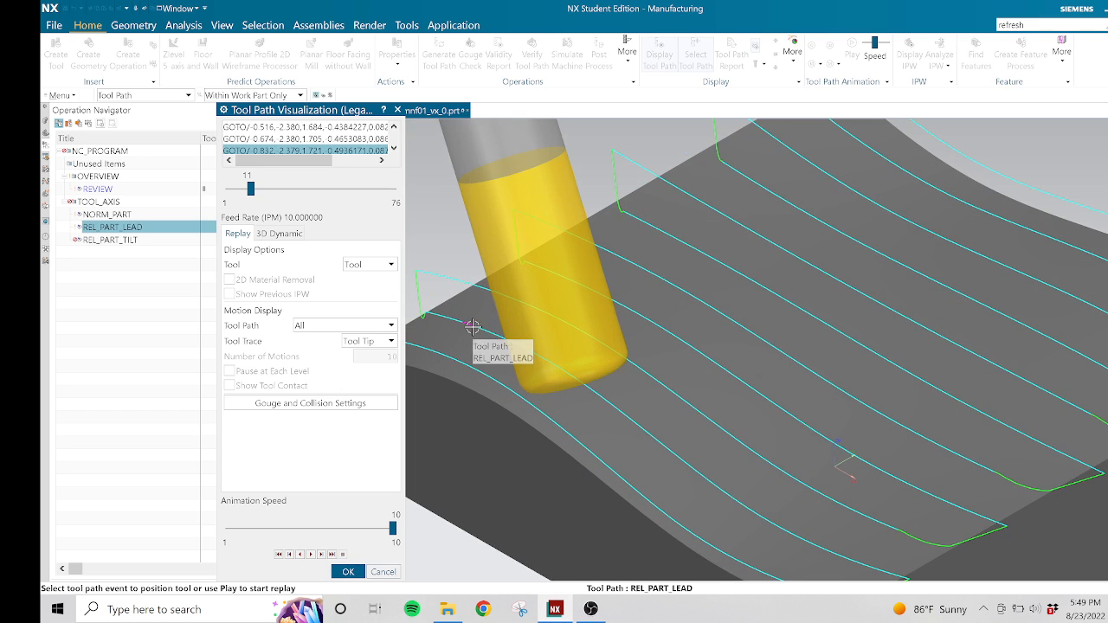
{"action": "left_click", "coordinate": [472, 327]}
{"action": "left_click", "coordinate": [522, 300]}
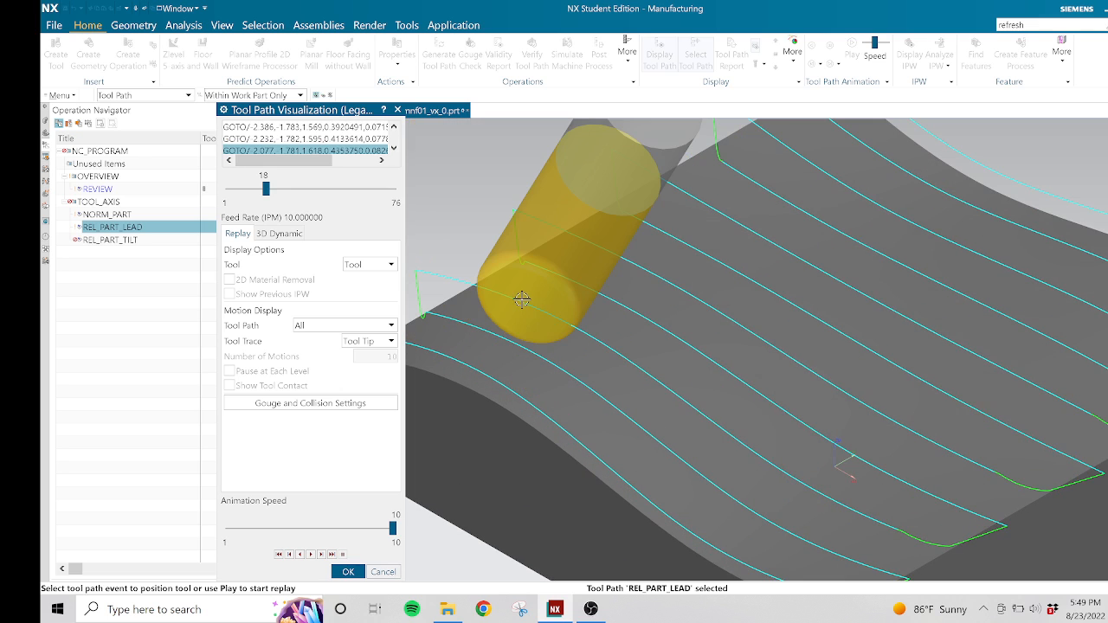
{"action": "left_click", "coordinate": [598, 338]}
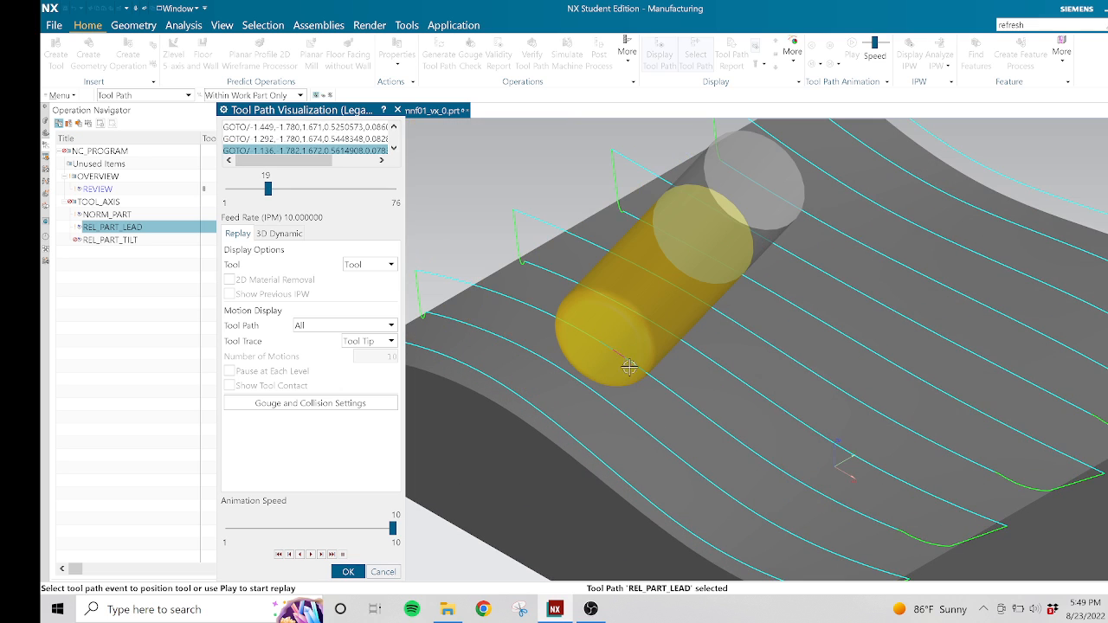
{"action": "left_click", "coordinate": [665, 397]}
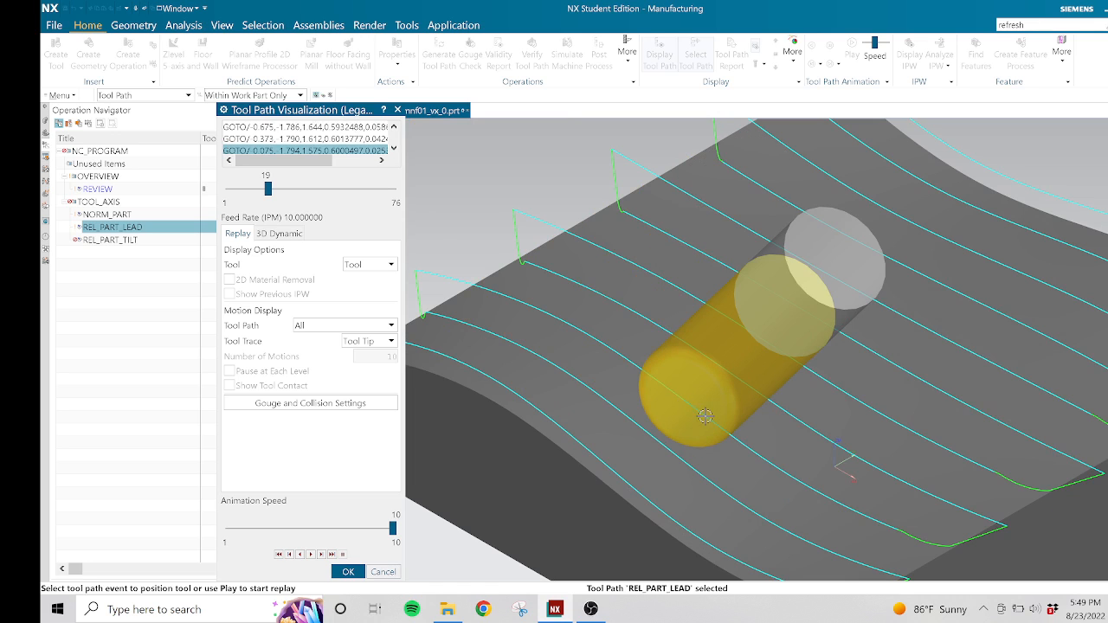
{"action": "left_click", "coordinate": [754, 455]}
{"action": "scroll", "coordinate": [806, 485], "scroll_direction": "down", "scroll_amount": 2}
{"action": "scroll", "coordinate": [819, 492], "scroll_direction": "up", "scroll_amount": 1}
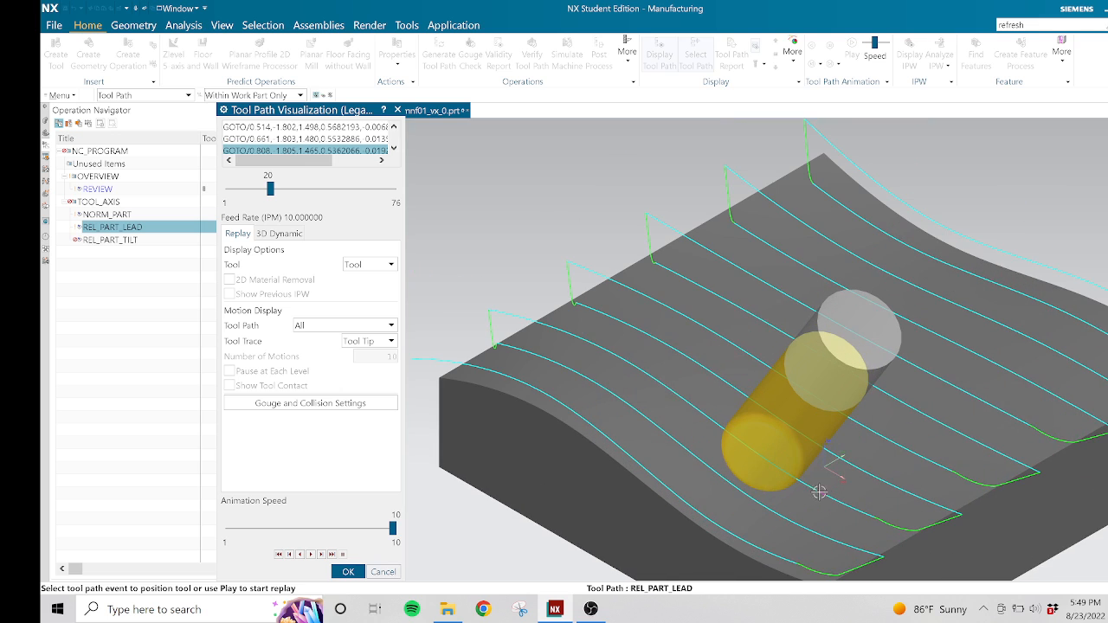
{"action": "left_click", "coordinate": [866, 508]}
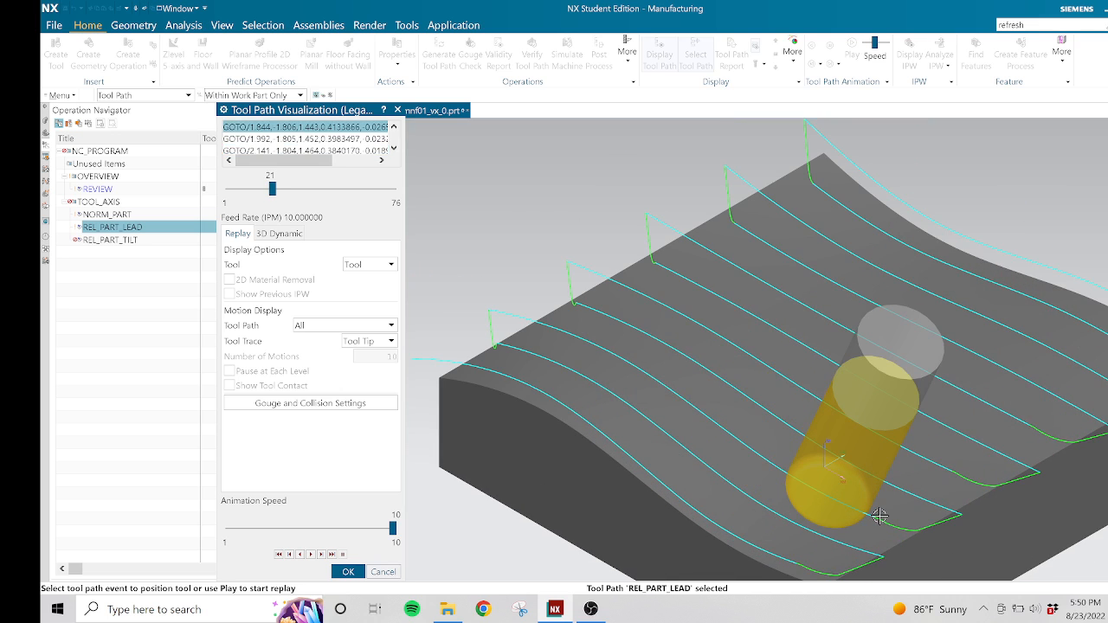
Step: Position the tool at successive points along the fourth, returning pass to examine its lead direction
{"action": "left_click", "coordinate": [926, 501]}
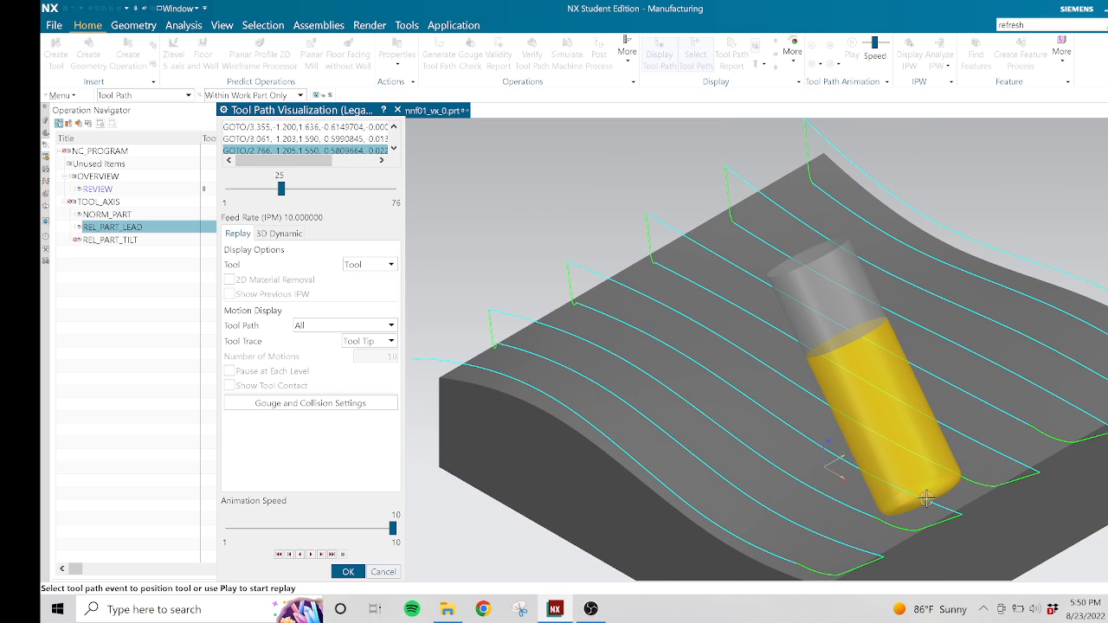
{"action": "left_click", "coordinate": [814, 443]}
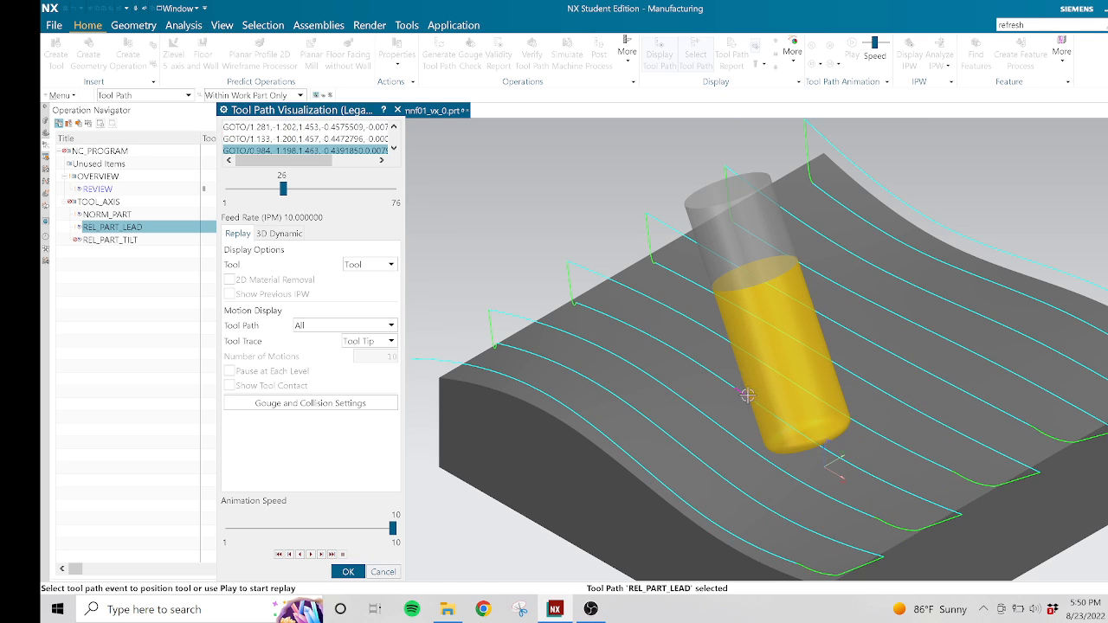
{"action": "left_click", "coordinate": [723, 383]}
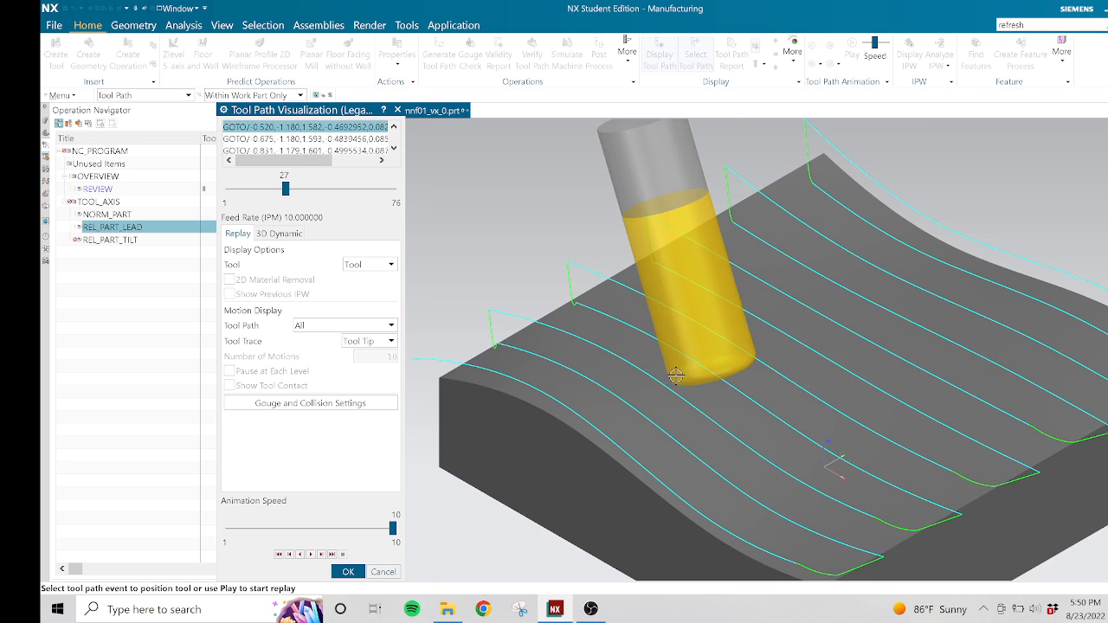
{"action": "left_click", "coordinate": [638, 329]}
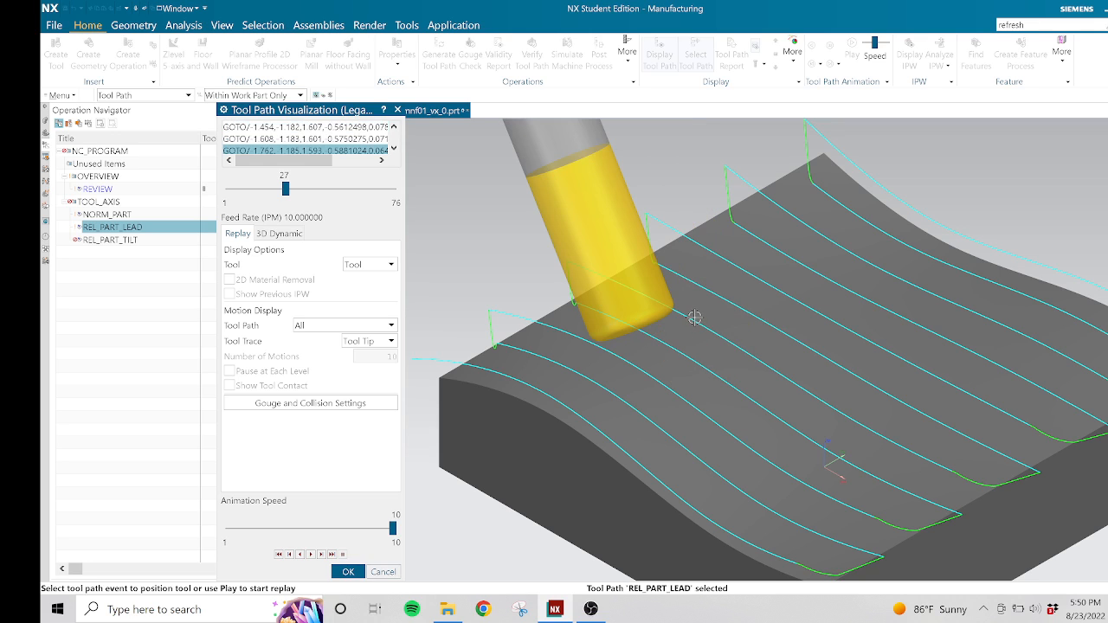
Step: Position the tool at points along the fifth pass to examine its lead, and accept the REL_PART_LEAD operation
{"action": "left_click", "coordinate": [696, 321]}
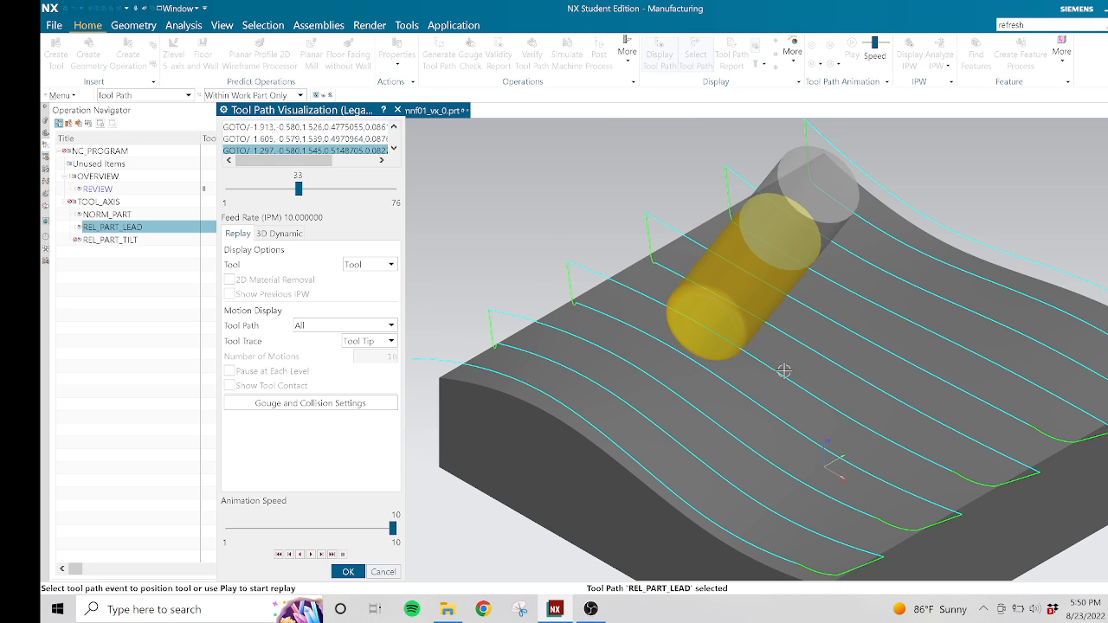
{"action": "left_click", "coordinate": [809, 394]}
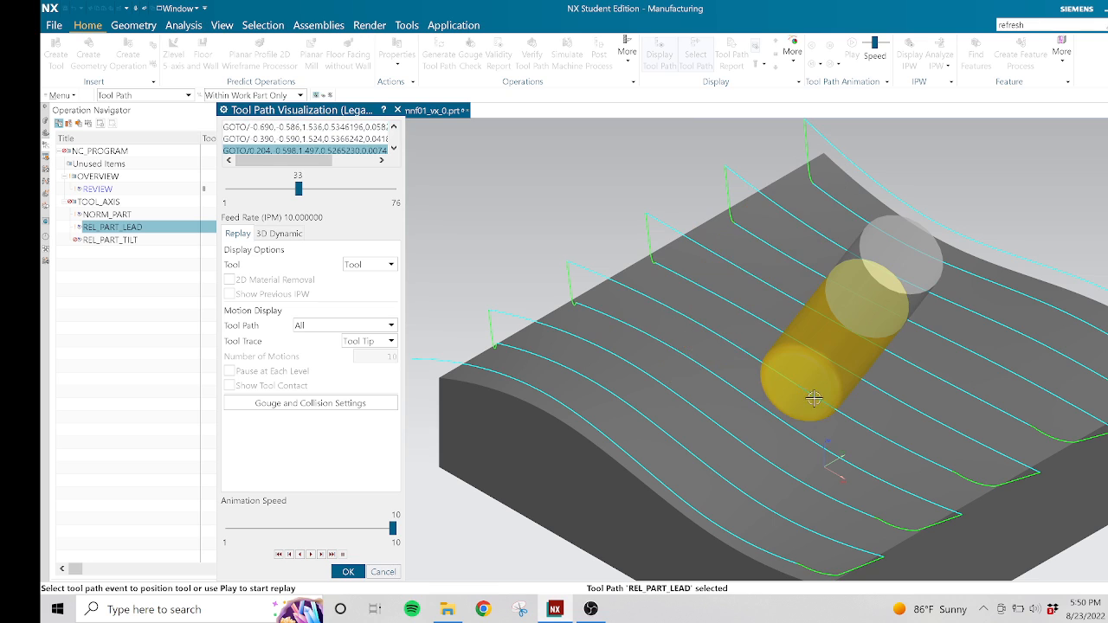
{"action": "left_click", "coordinate": [877, 435]}
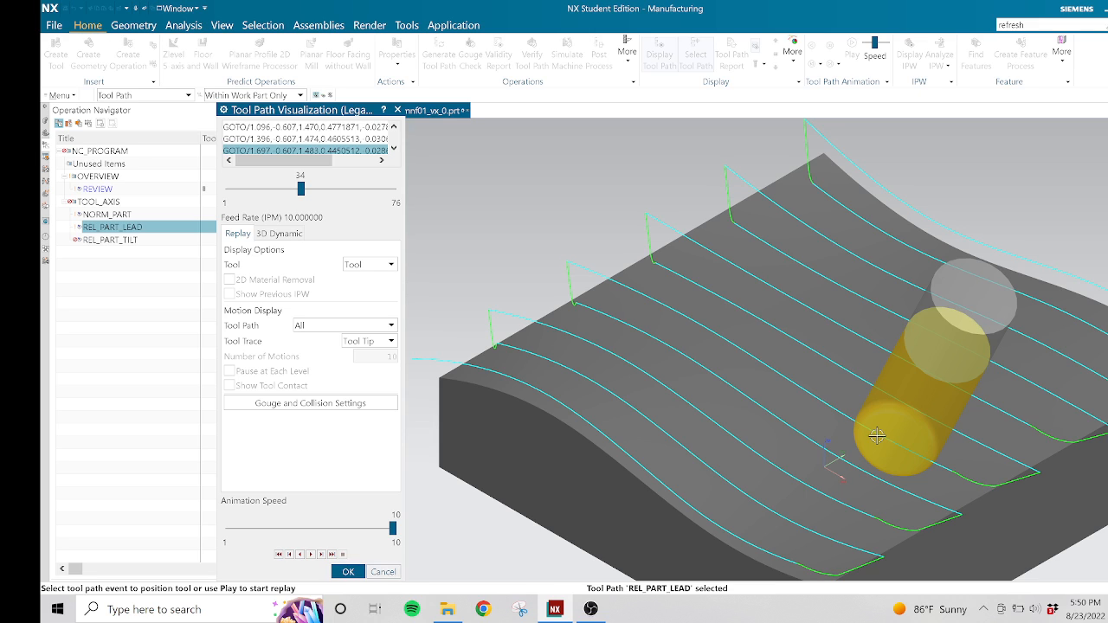
{"action": "left_click", "coordinate": [364, 573]}
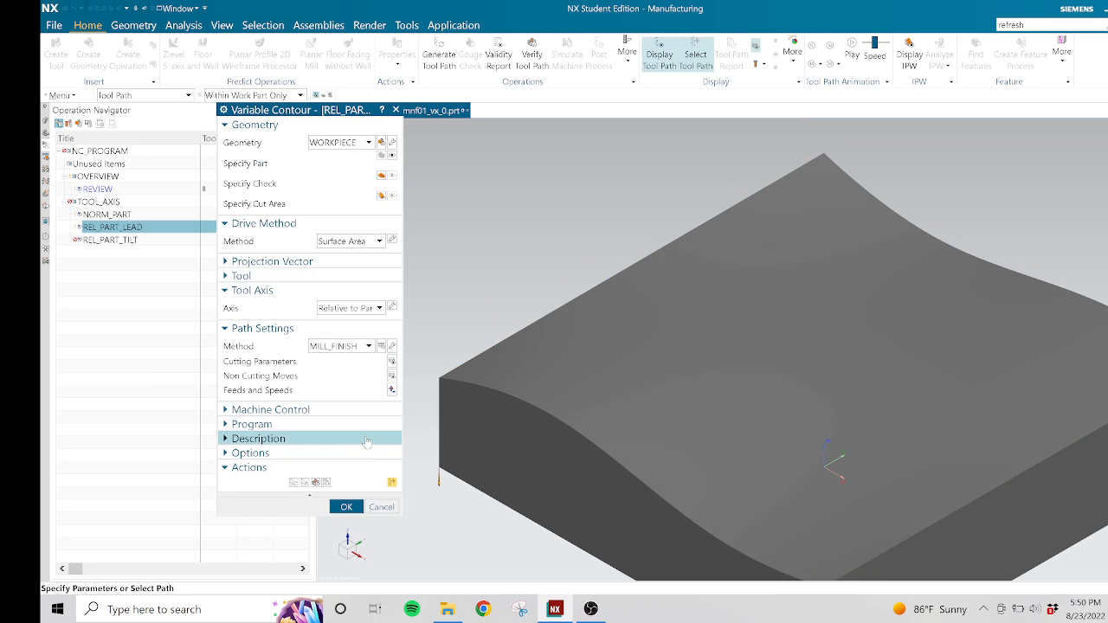
{"action": "left_click", "coordinate": [344, 508]}
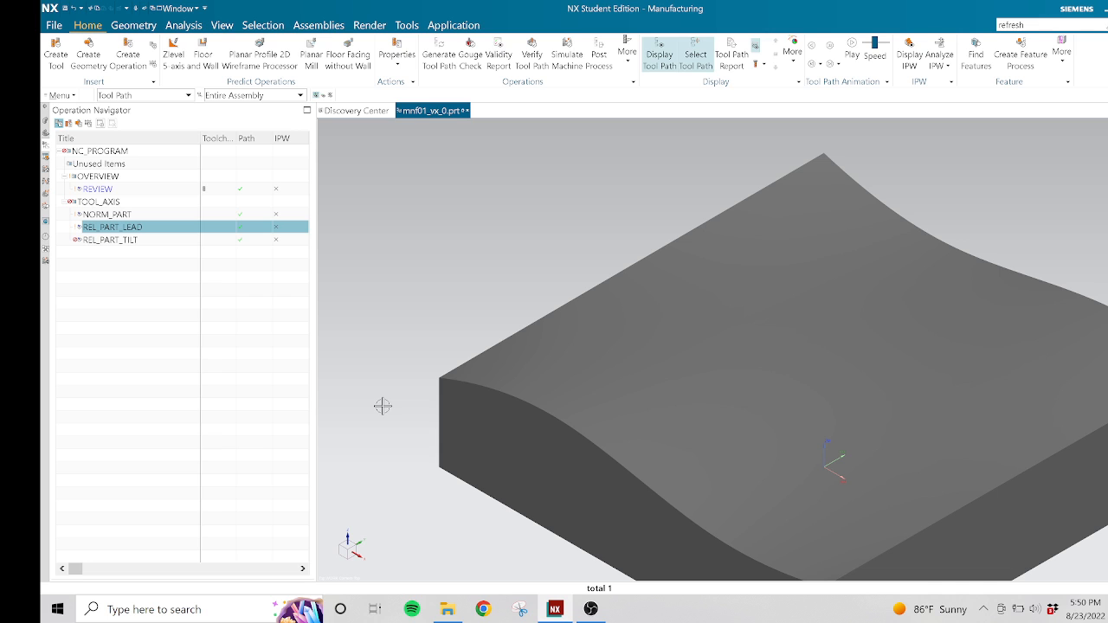
Step: Open the REL_PART_TILT operation for editing and set its tool axis to Relative to Part
{"action": "left_click", "coordinate": [121, 241]}
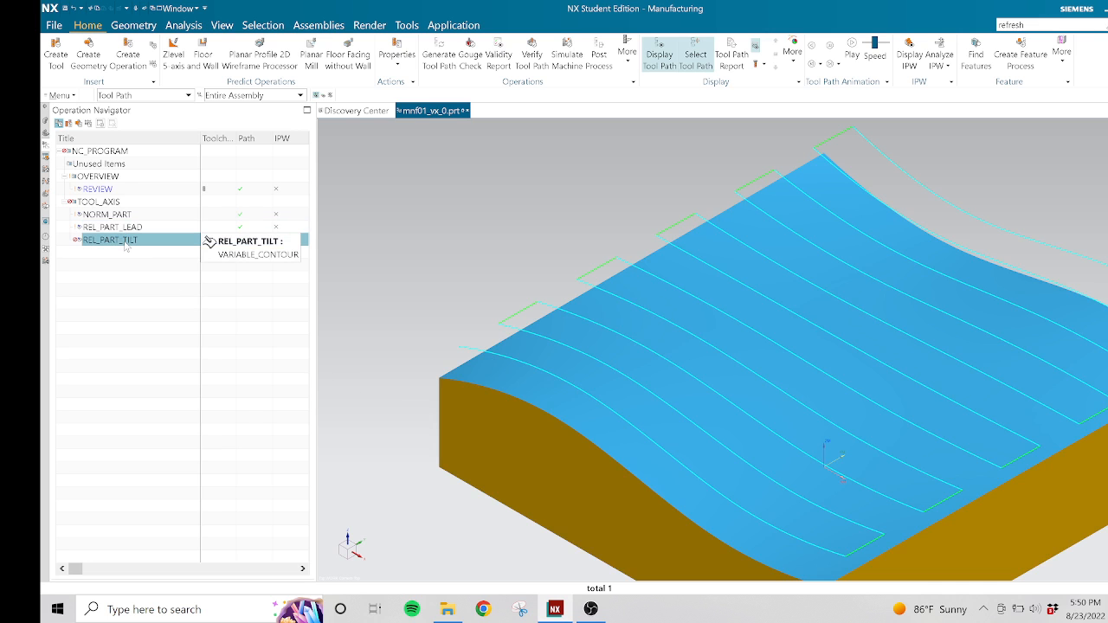
{"action": "double_click", "coordinate": [125, 242]}
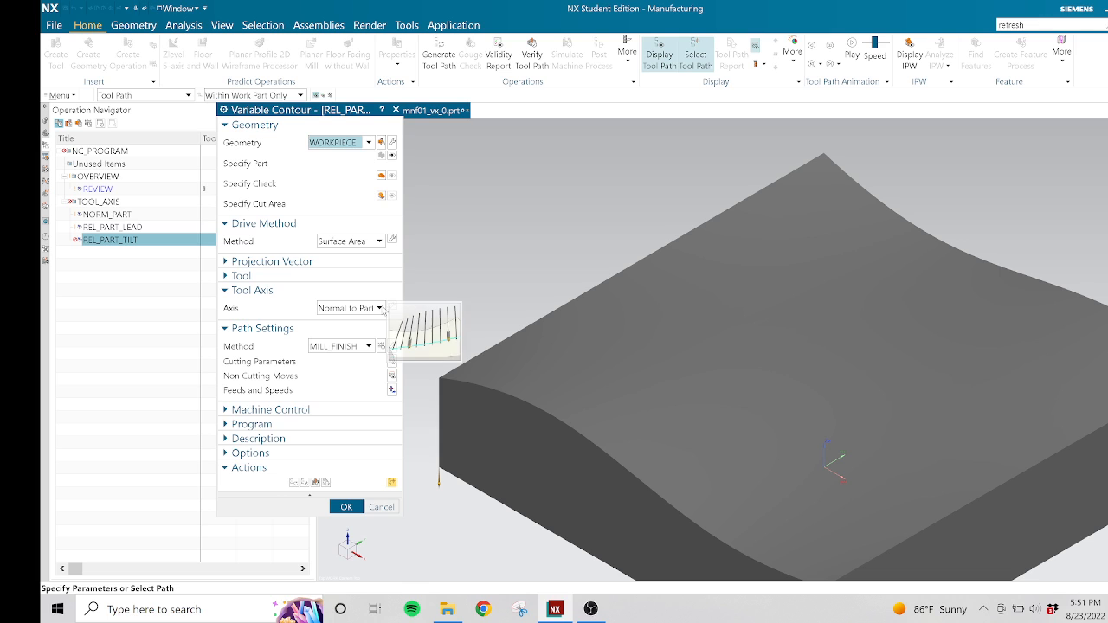
{"action": "left_click", "coordinate": [380, 308]}
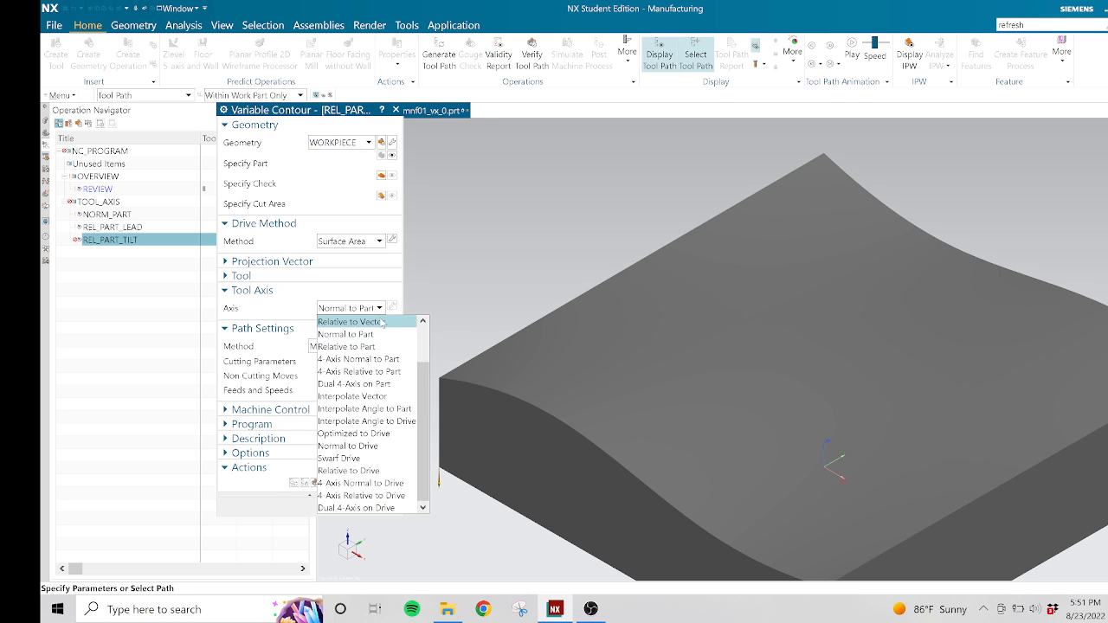
{"action": "left_click", "coordinate": [371, 350]}
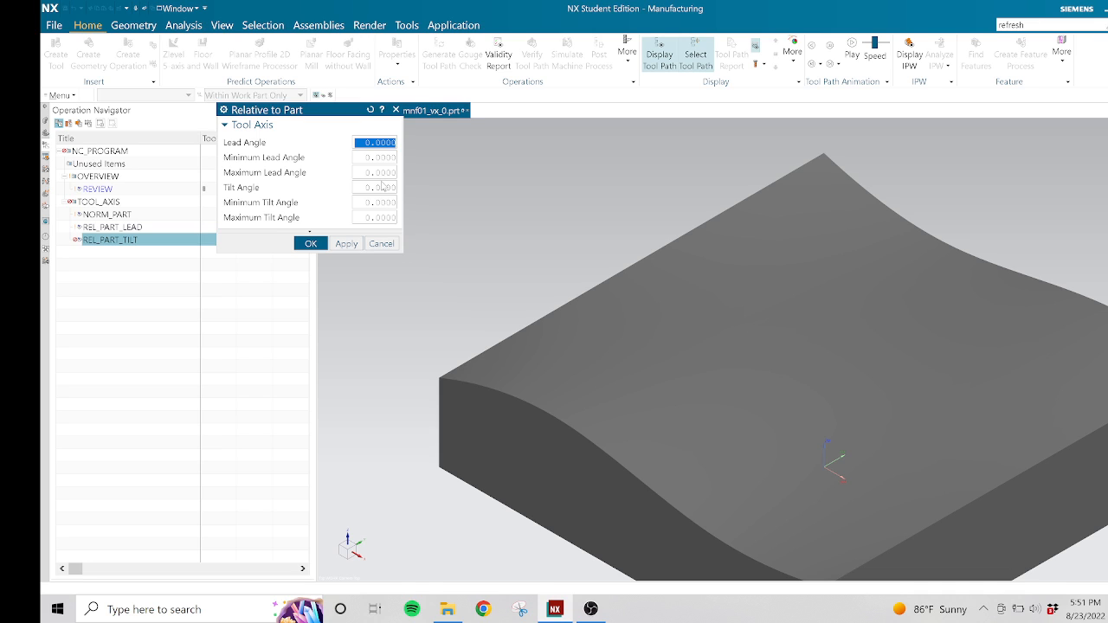
{"action": "type", "text": "30."}
{"action": "key", "text": "Return"}
{"action": "left_click", "coordinate": [381, 173]}
{"action": "left_click", "coordinate": [381, 144]}
{"action": "type", "text": "0"}
Step: Set the Tilt Angle of the Relative to Part tool axis to 30
{"action": "left_click", "coordinate": [381, 187]}
{"action": "double_click", "coordinate": [364, 188]}
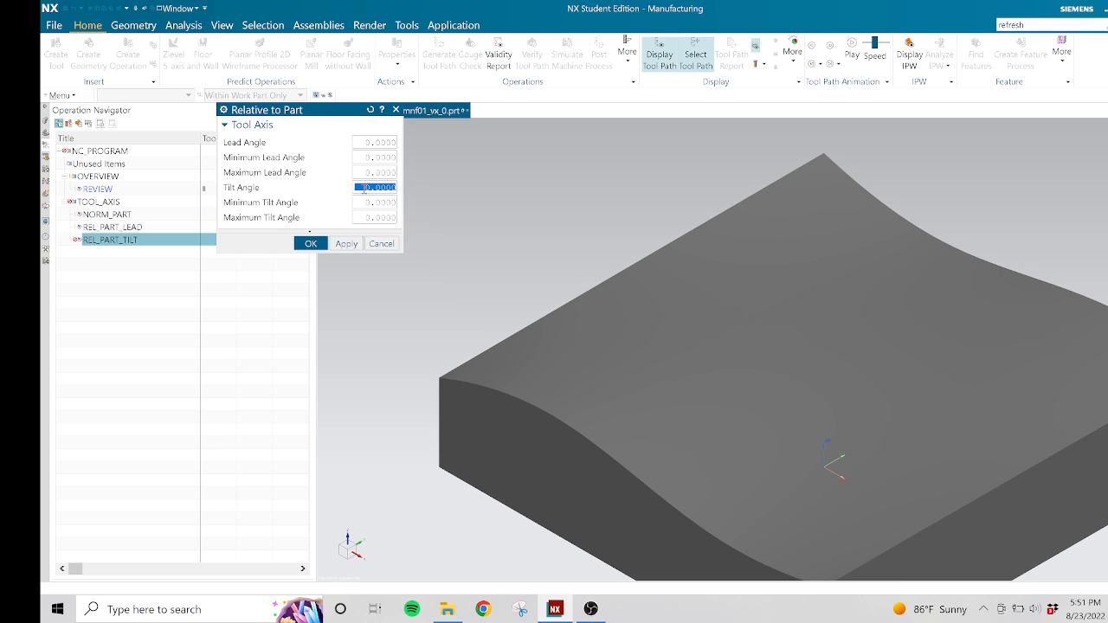
{"action": "type", "text": "30."}
{"action": "key", "text": "Return"}
{"action": "left_click", "coordinate": [366, 204]}
{"action": "double_click", "coordinate": [366, 203]}
{"action": "type", "text": "30"}
{"action": "double_click", "coordinate": [367, 204]}
{"action": "left_click", "coordinate": [378, 188]}
{"action": "triple_click", "coordinate": [380, 201]}
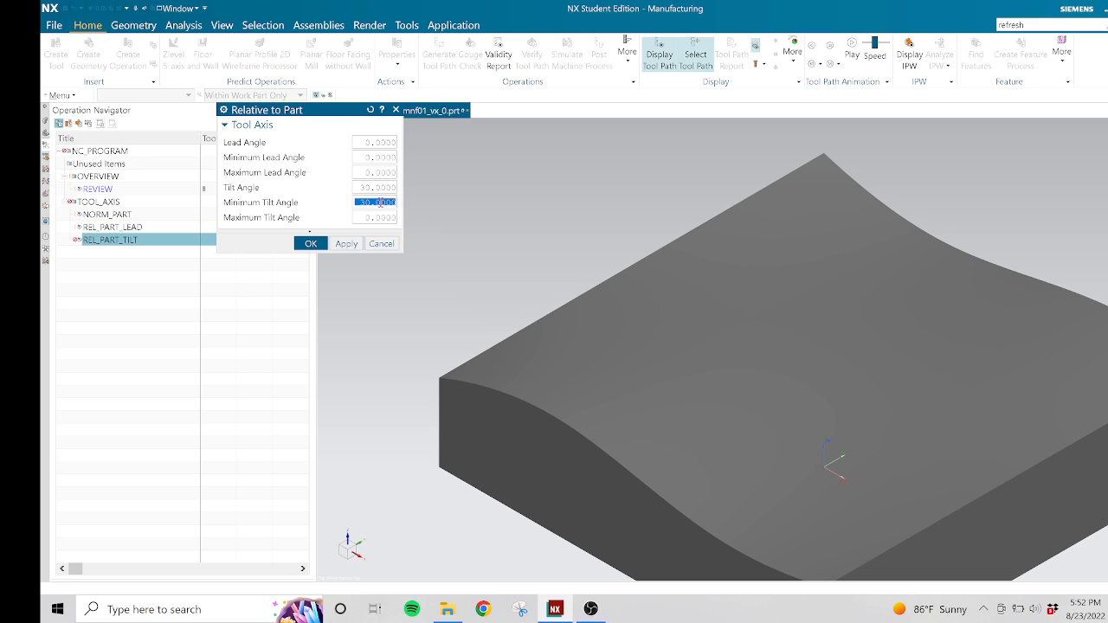
{"action": "type", "text": "0"}
Step: Set the Maximum Tilt Angle to 30 and accept the Relative to Part tool axis settings
{"action": "triple_click", "coordinate": [381, 218]}
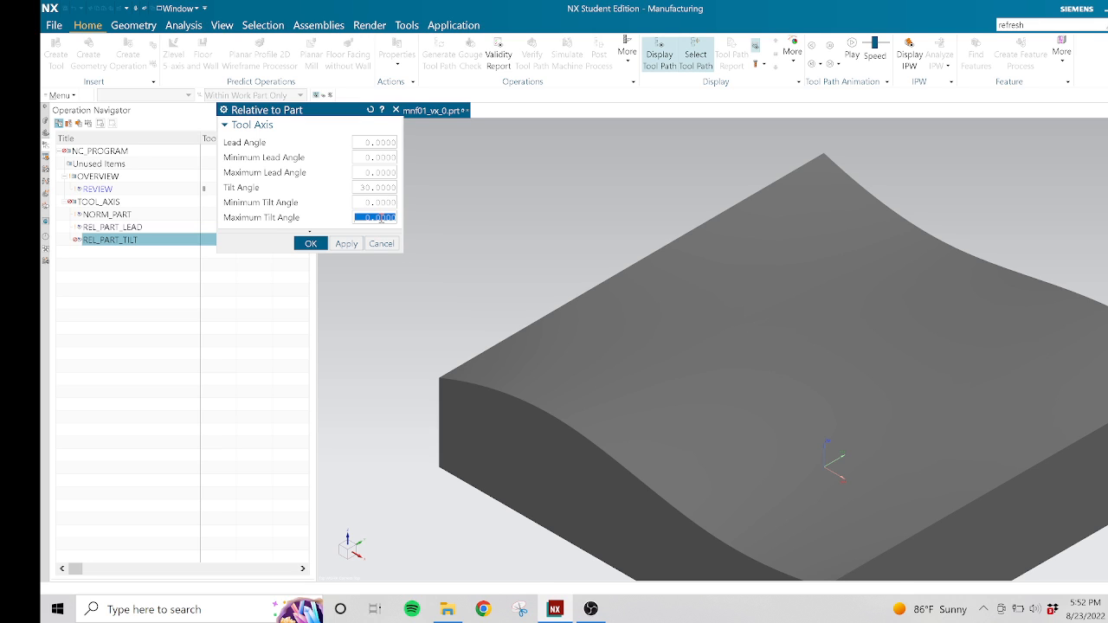
{"action": "type", "text": "30."}
{"action": "key", "text": "Return"}
{"action": "left_click", "coordinate": [311, 243]}
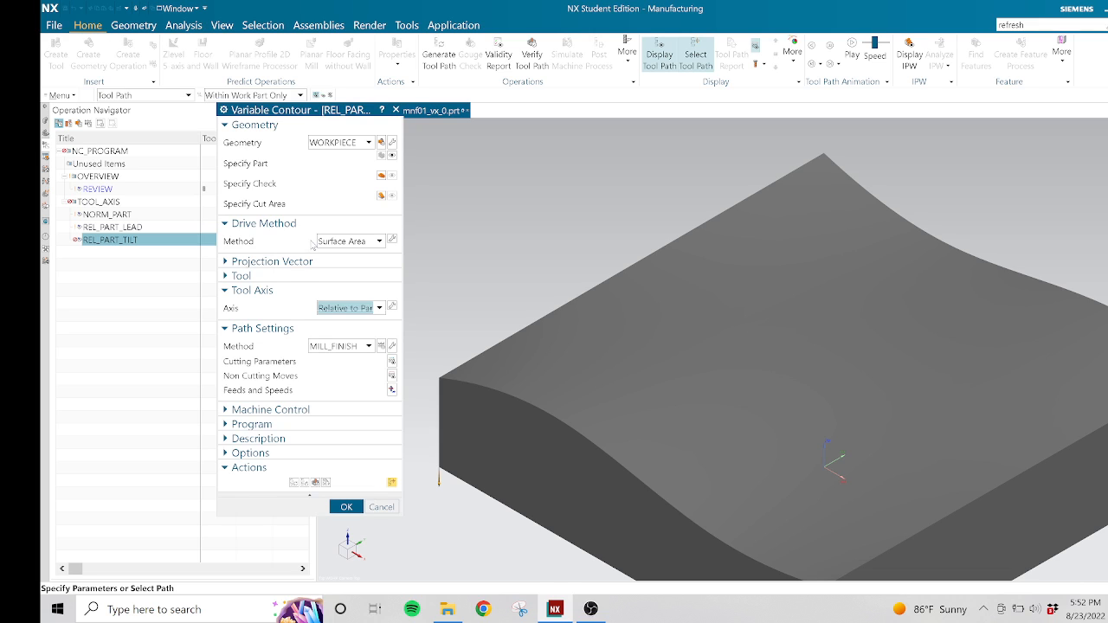
Step: Generate the REL_PART_TILT tool path and open it for verification in Tool Path Visualization
{"action": "left_click", "coordinate": [295, 482]}
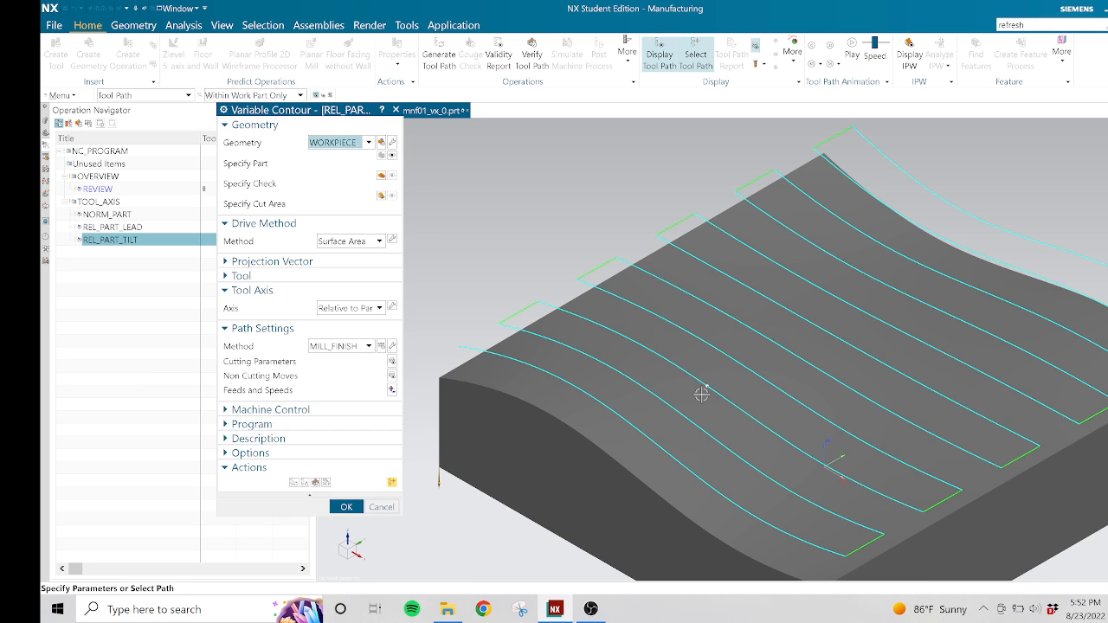
{"action": "scroll", "coordinate": [701, 394], "scroll_direction": "down", "scroll_amount": 4}
{"action": "scroll", "coordinate": [828, 386], "scroll_direction": "up", "scroll_amount": 2}
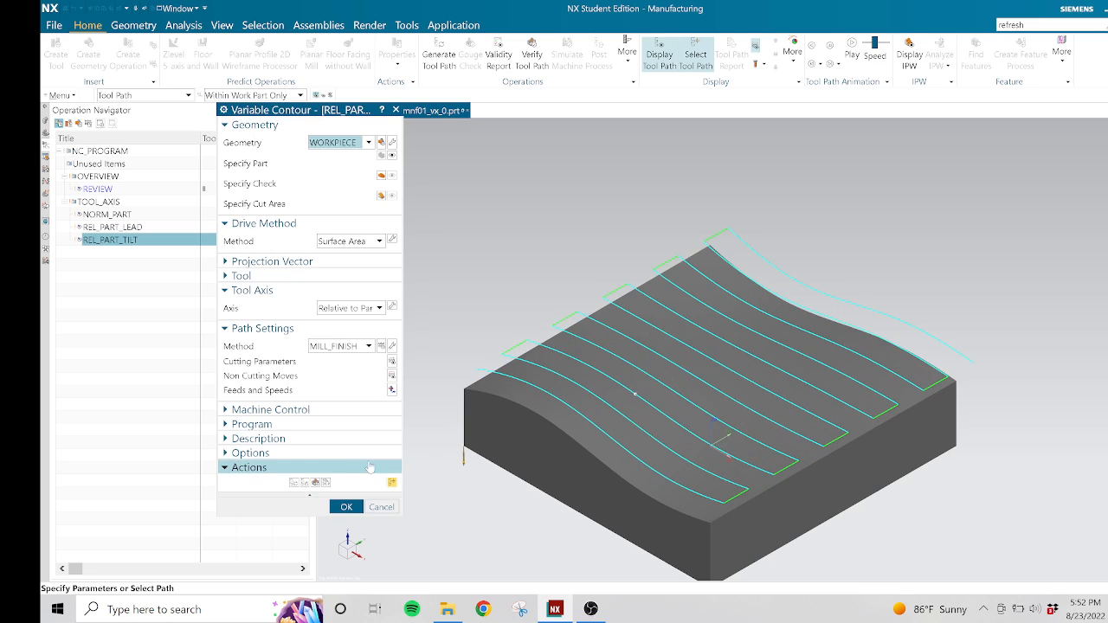
{"action": "left_click", "coordinate": [304, 484]}
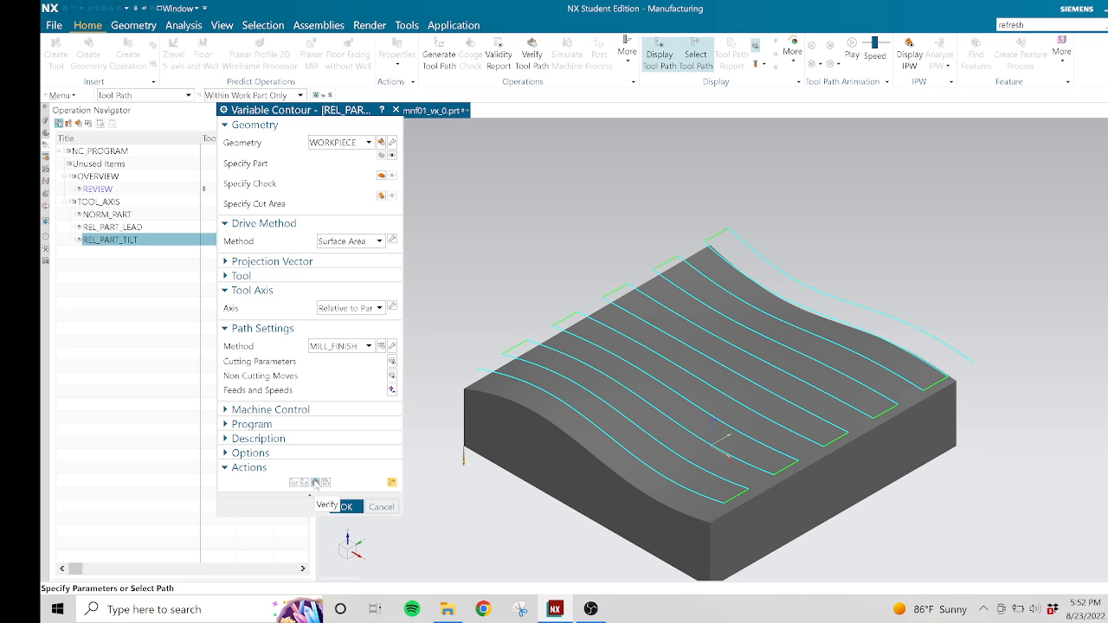
{"action": "left_click", "coordinate": [316, 483]}
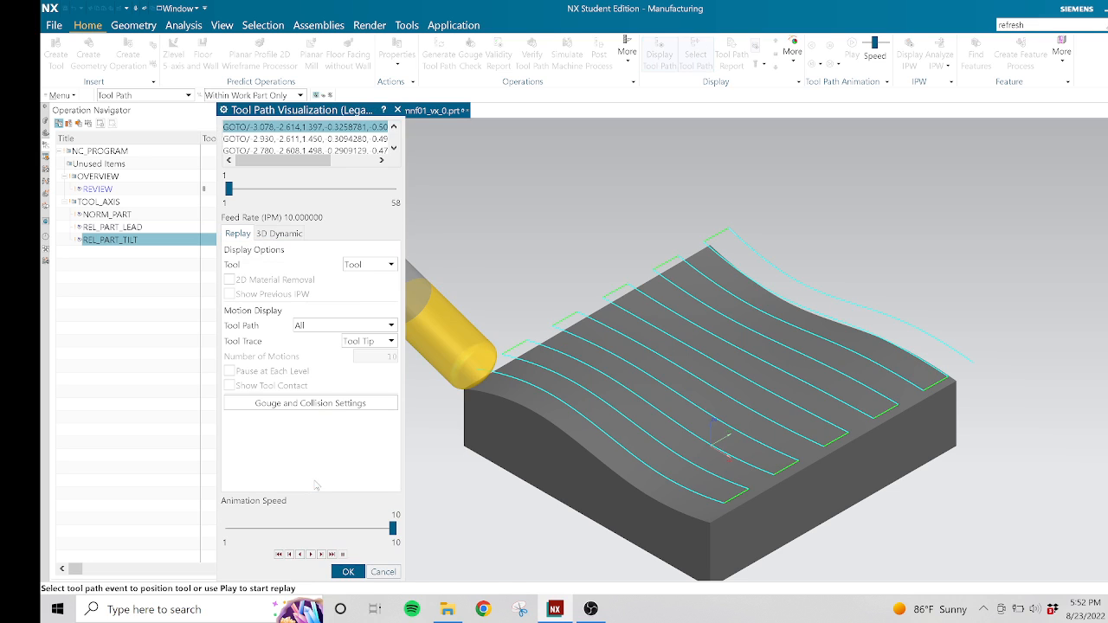
{"action": "scroll", "coordinate": [593, 437], "scroll_direction": "down", "scroll_amount": 2}
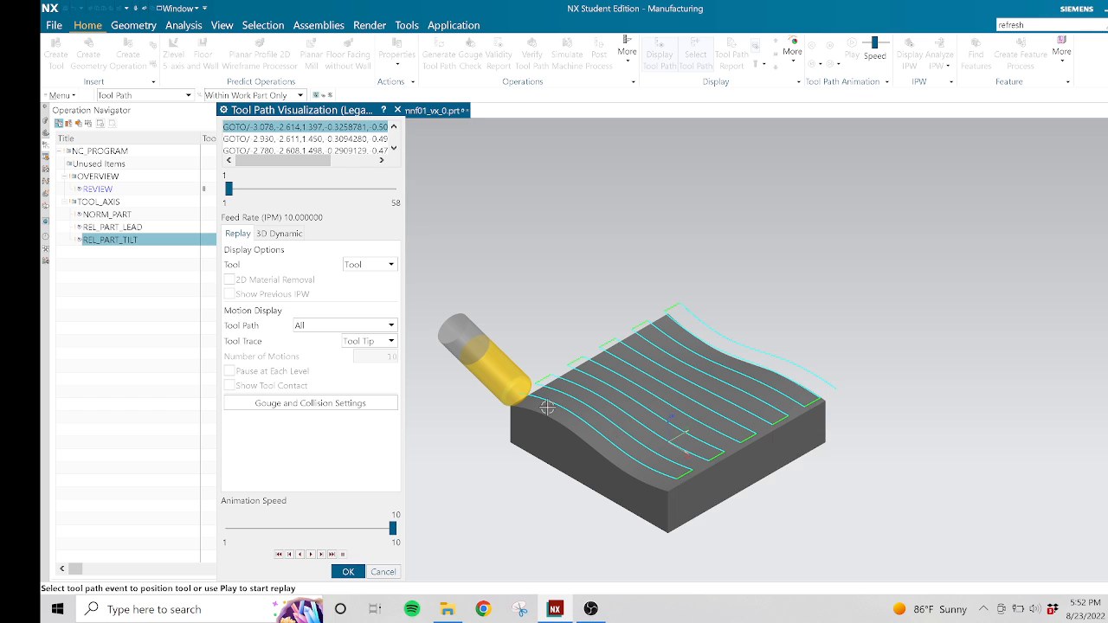
{"action": "scroll", "coordinate": [547, 407], "scroll_direction": "up", "scroll_amount": 1}
{"action": "scroll", "coordinate": [561, 420], "scroll_direction": "up", "scroll_amount": 1}
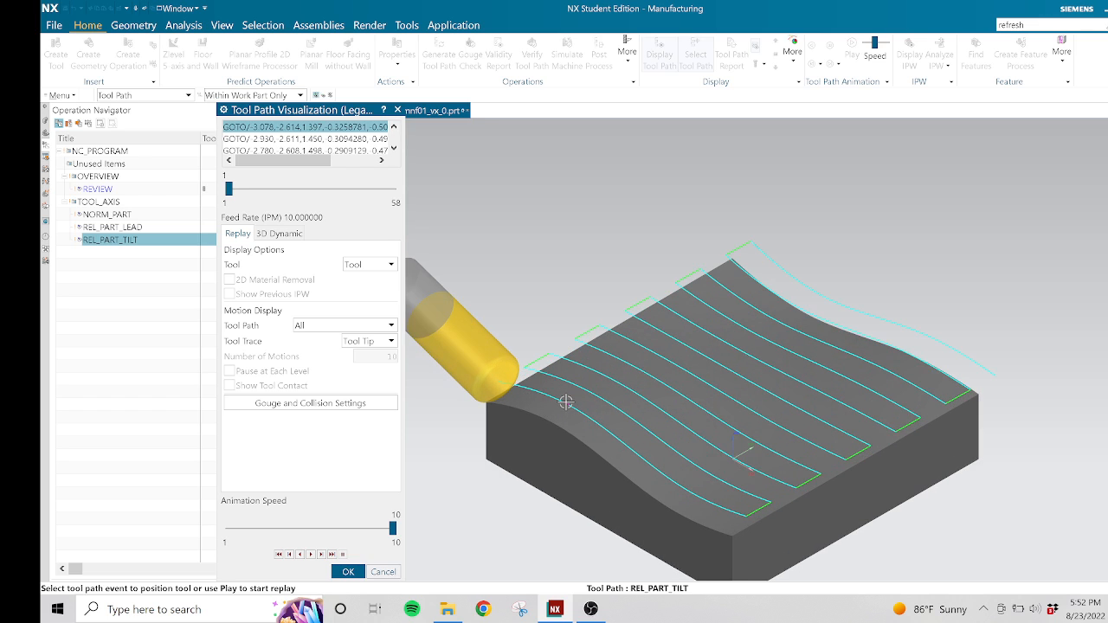
Step: Position the tool at successive points along the first pass and its stepover to examine the sideways tilt
{"action": "left_click", "coordinate": [586, 417]}
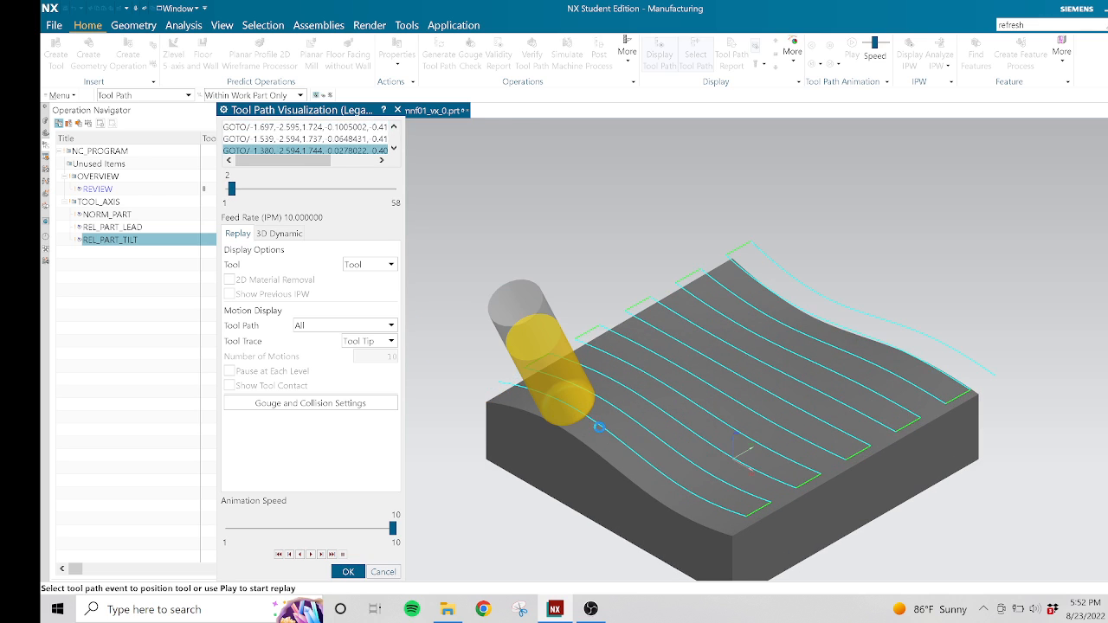
{"action": "left_click", "coordinate": [639, 452]}
{"action": "left_click", "coordinate": [639, 452]}
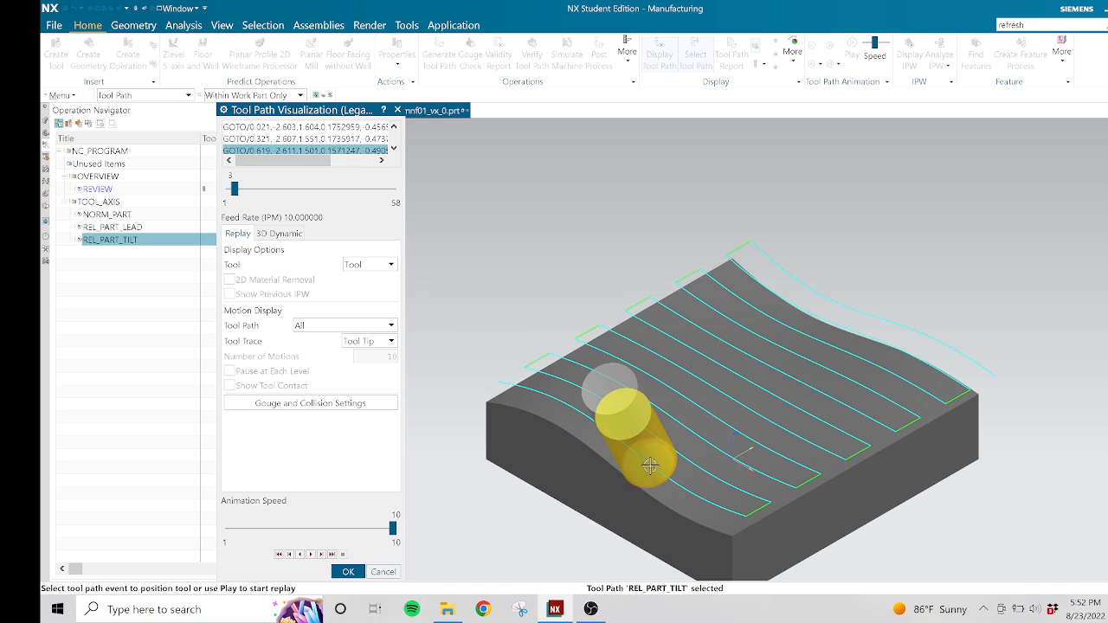
{"action": "scroll", "coordinate": [709, 510], "scroll_direction": "up", "scroll_amount": 3}
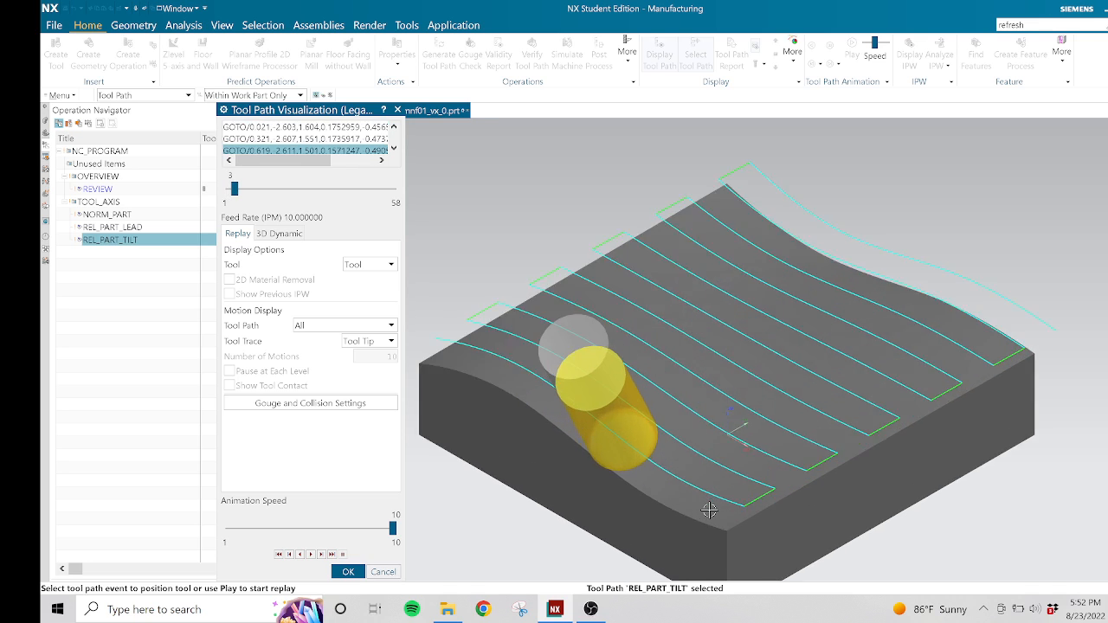
{"action": "left_click", "coordinate": [671, 471]}
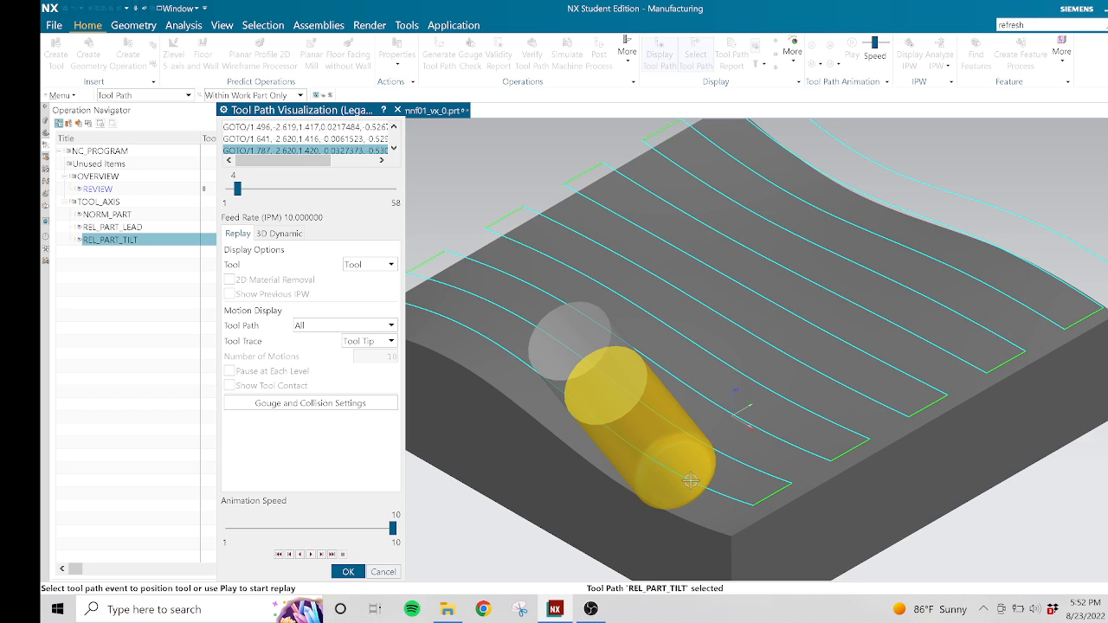
{"action": "left_click", "coordinate": [724, 495]}
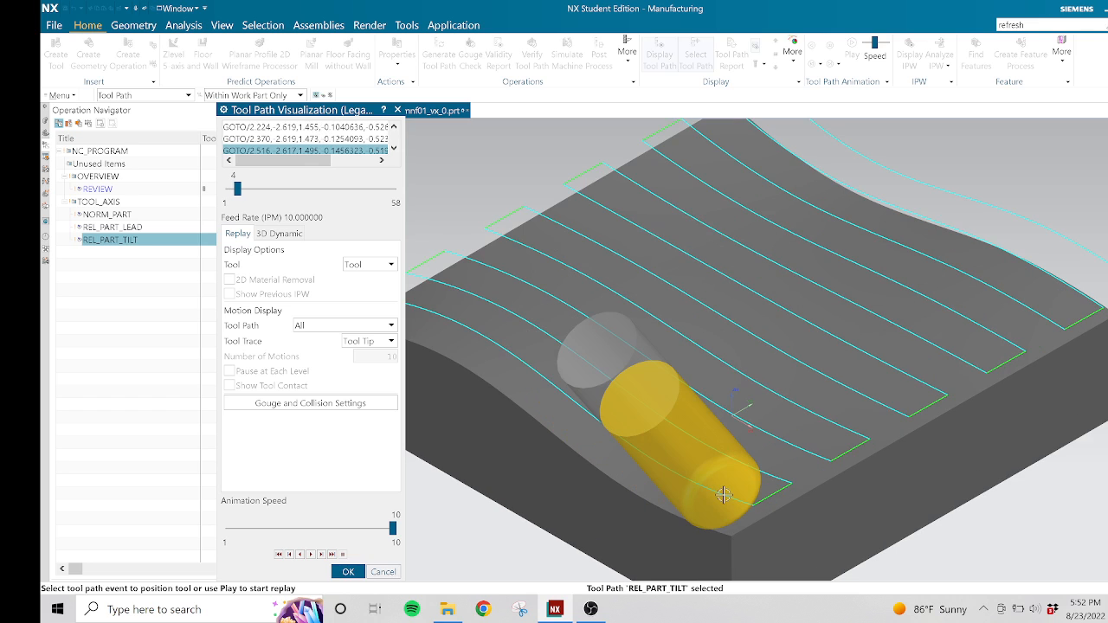
{"action": "left_click", "coordinate": [774, 493]}
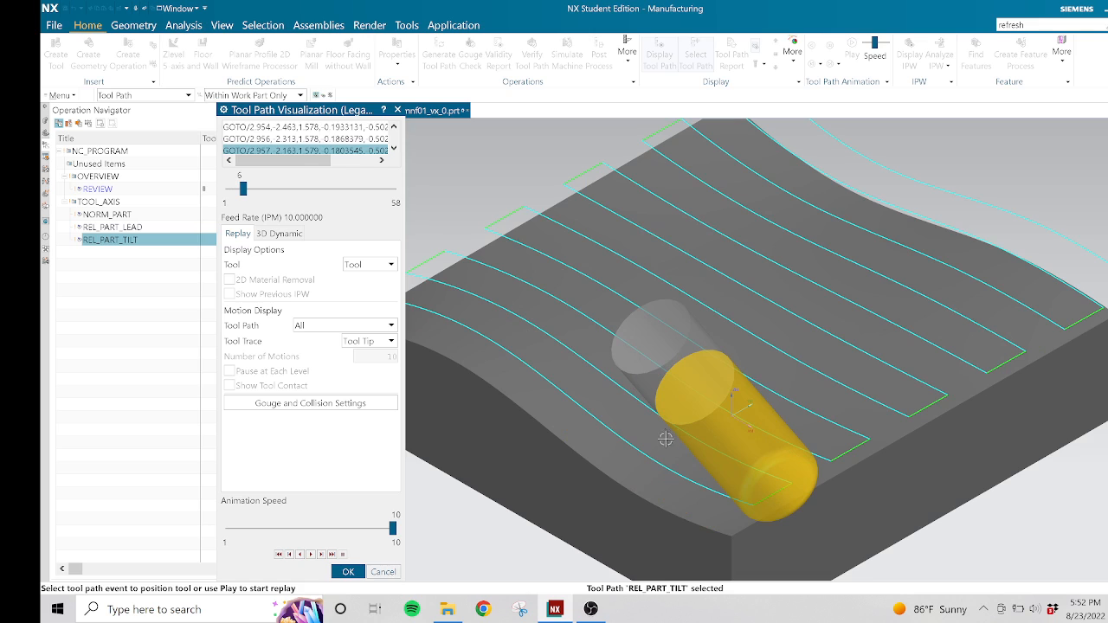
Step: Position the tool at points back and forth along the second pass to examine its tilt direction
{"action": "left_click", "coordinate": [643, 408]}
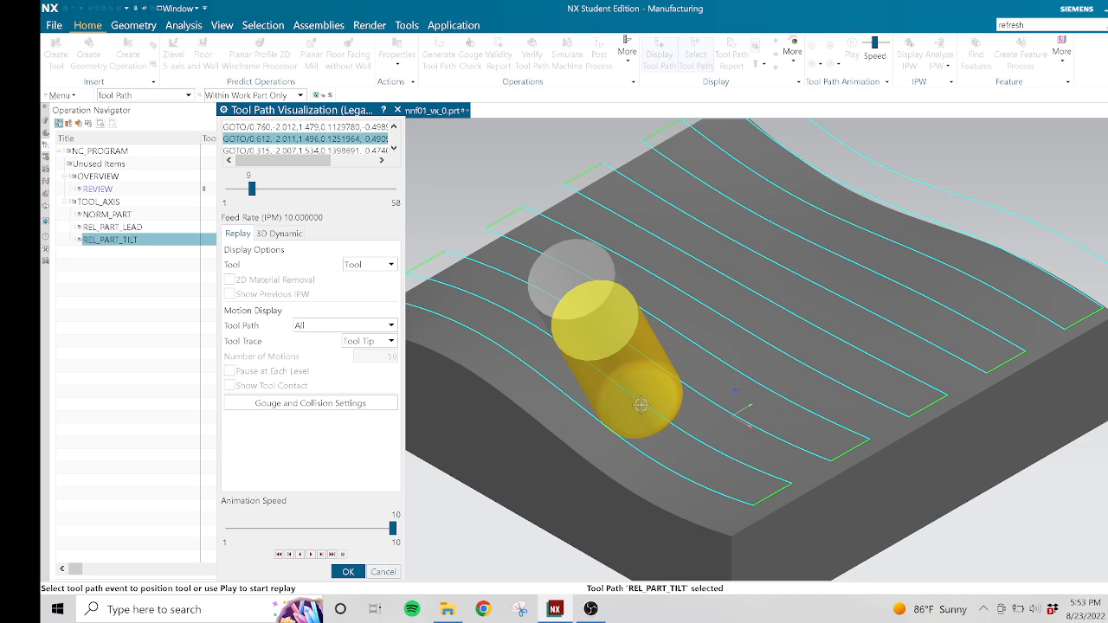
{"action": "left_click", "coordinate": [528, 322]}
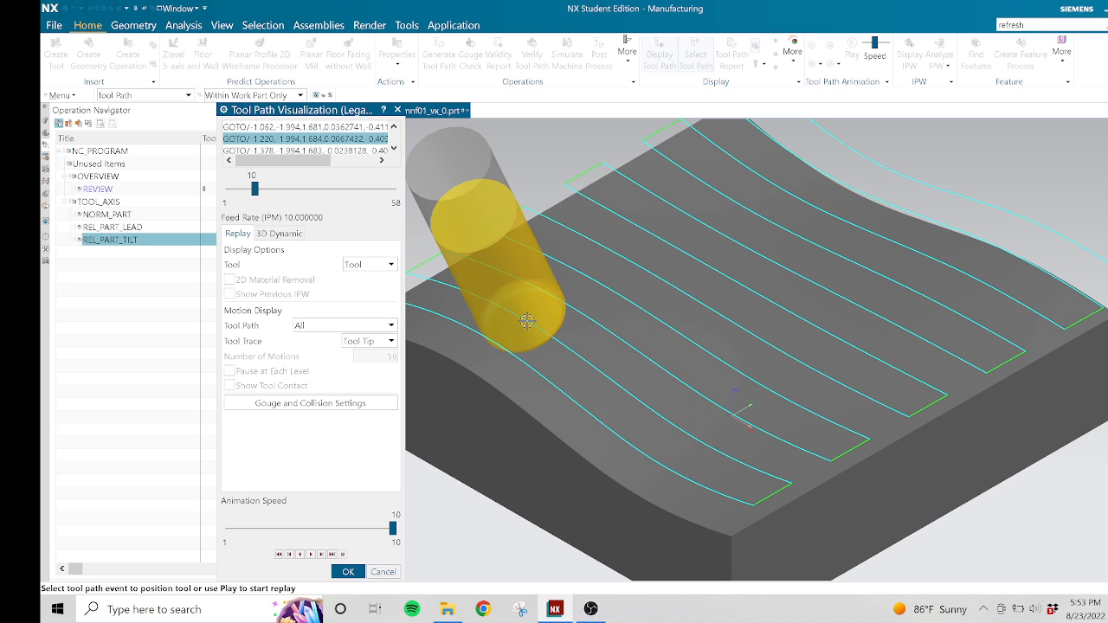
{"action": "left_click", "coordinate": [600, 369]}
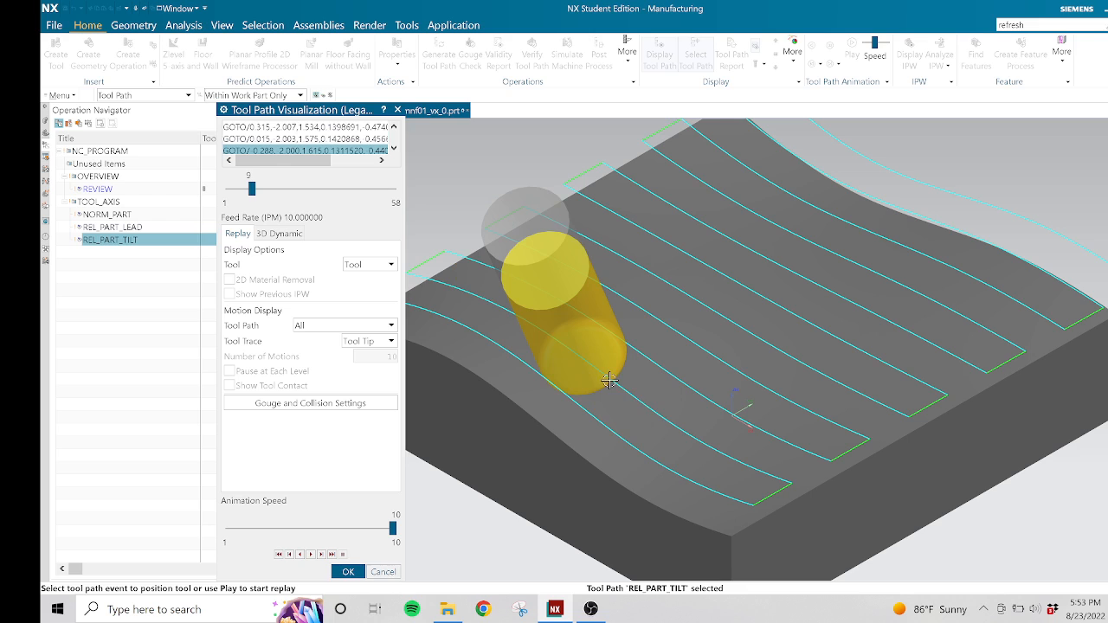
{"action": "left_click", "coordinate": [647, 406]}
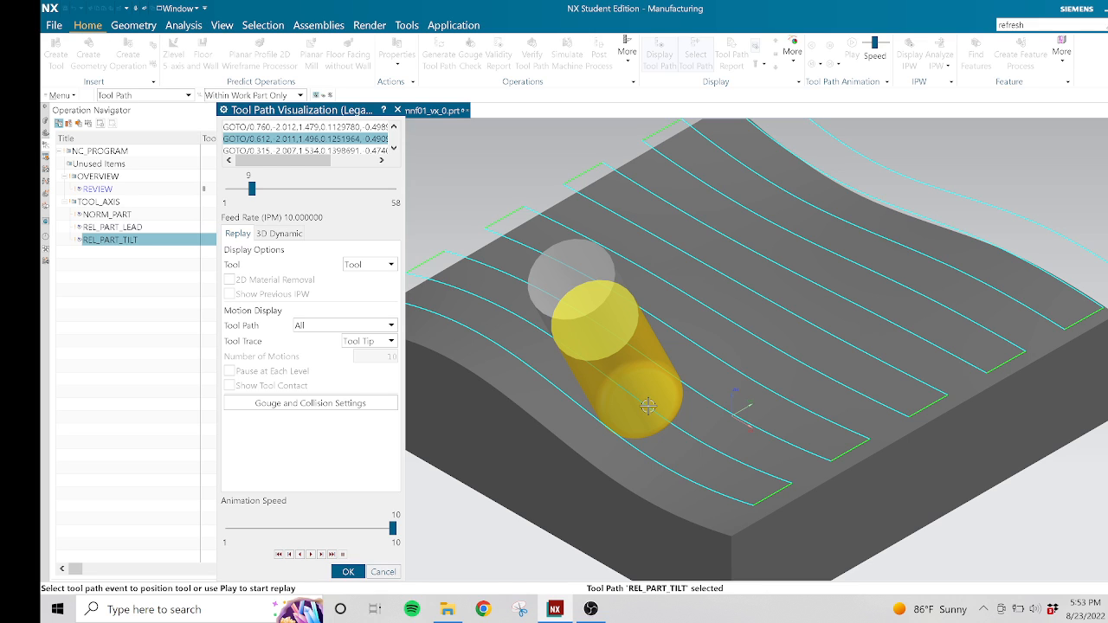
Step: Position the tool on the third pass and at two points of the fourth pass to compare its tilt
{"action": "left_click", "coordinate": [712, 401]}
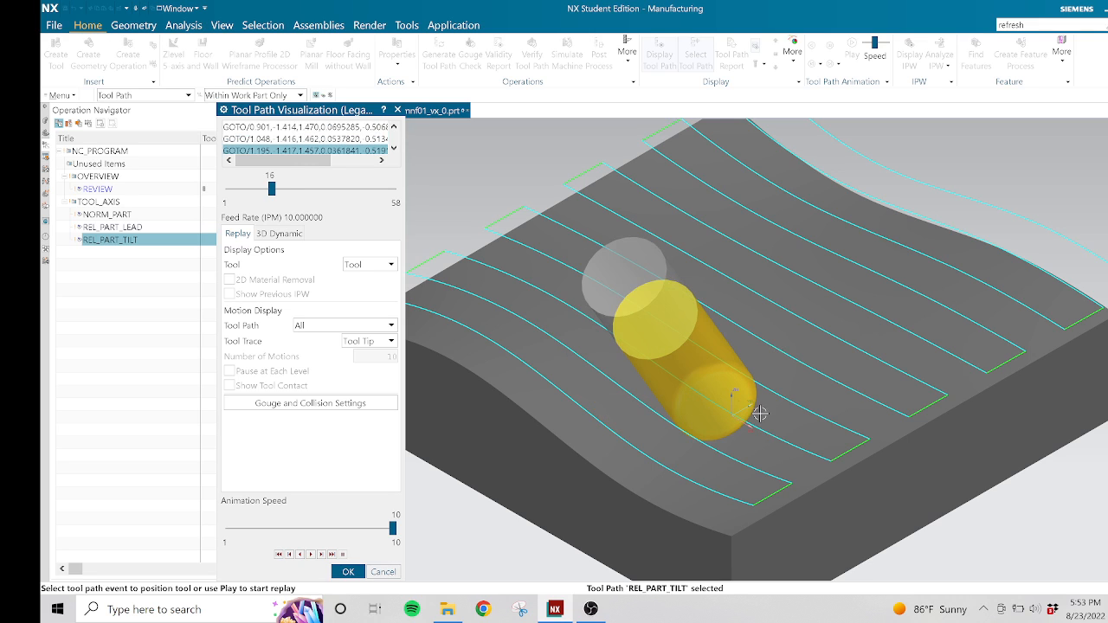
{"action": "left_click", "coordinate": [797, 407]}
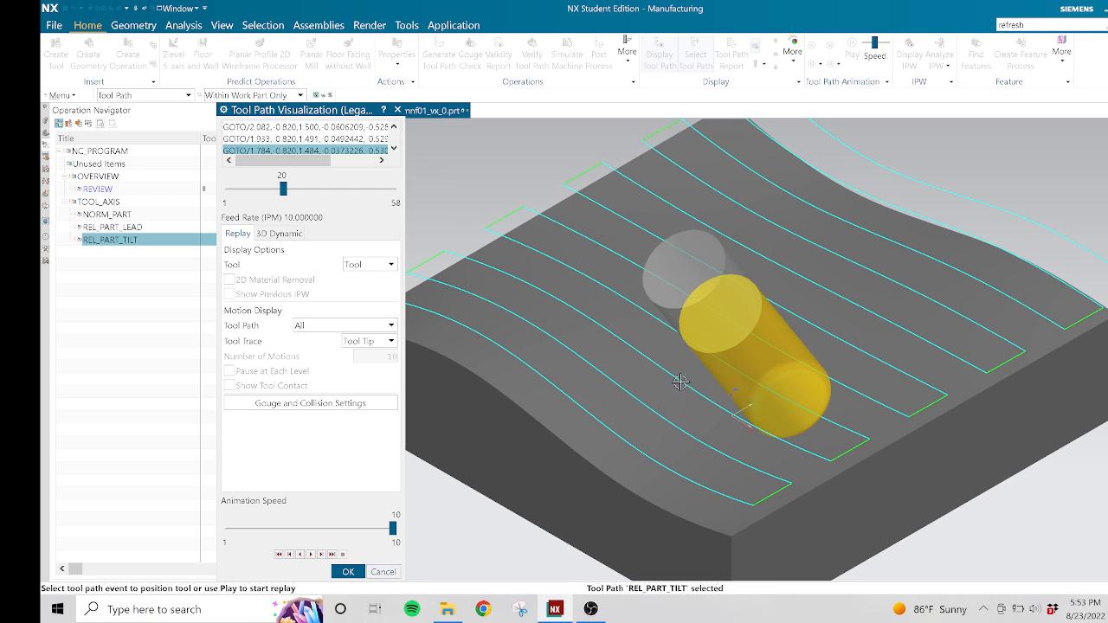
{"action": "left_click", "coordinate": [616, 295]}
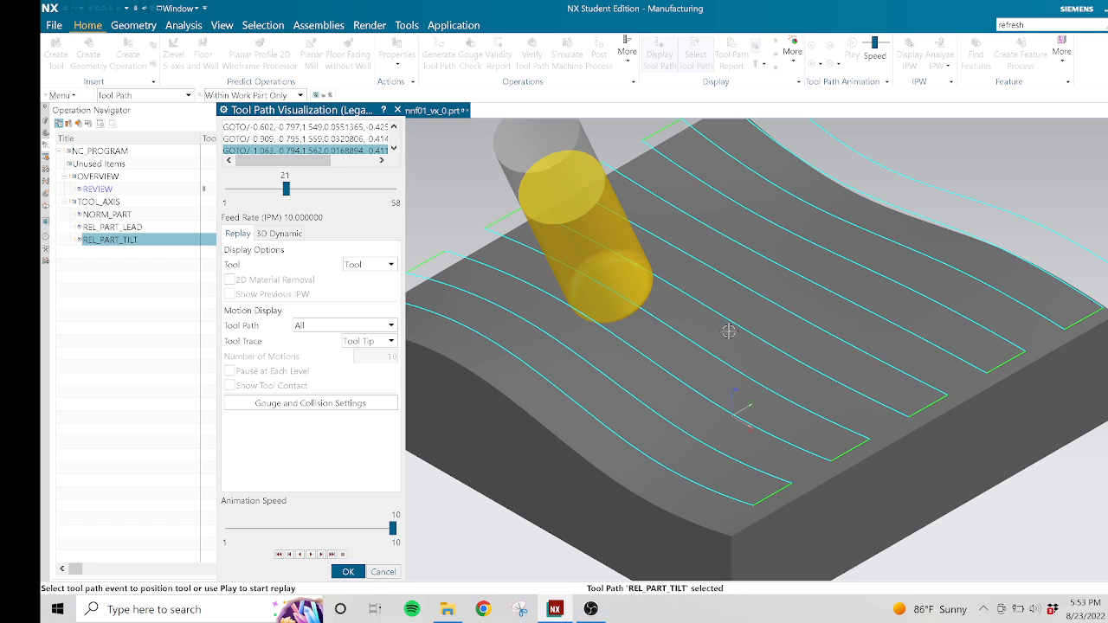
Step: Fit the model and orient it to the Right view to examine the tool's tilt from the side
{"action": "key", "text": "ctrl+f"}
{"action": "right_click", "coordinate": [917, 208]}
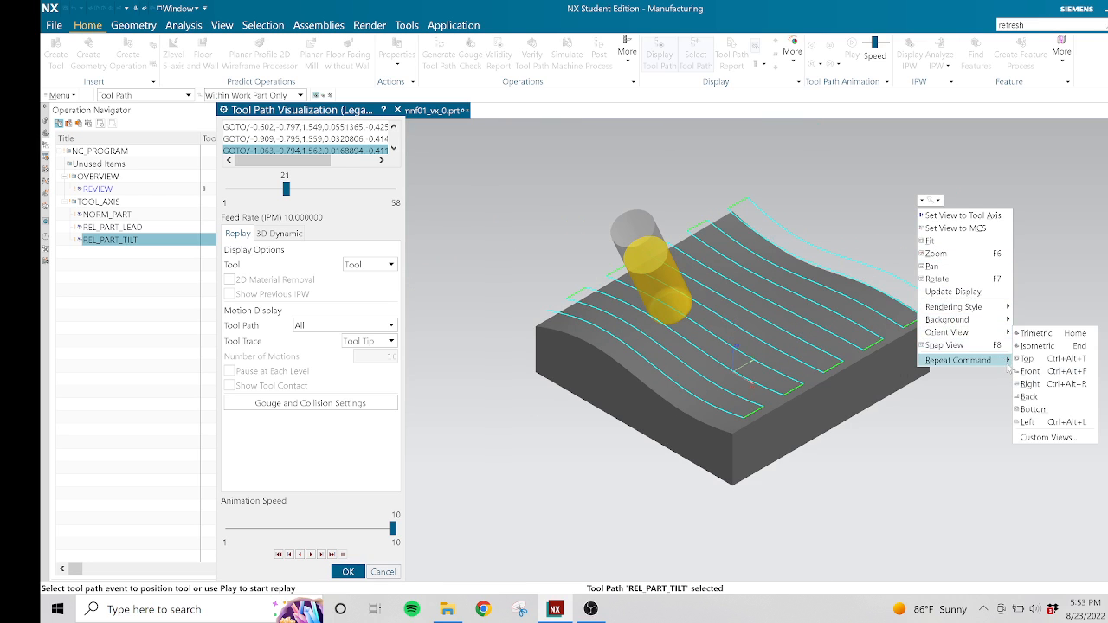
{"action": "mouse_move", "coordinate": [972, 335]}
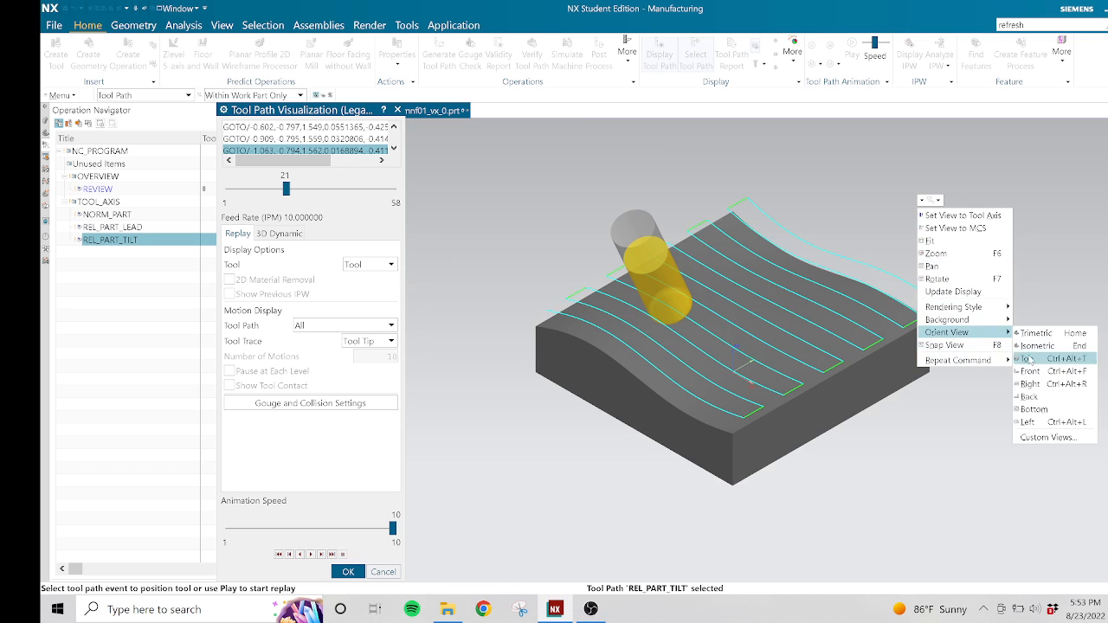
{"action": "left_click", "coordinate": [1040, 381]}
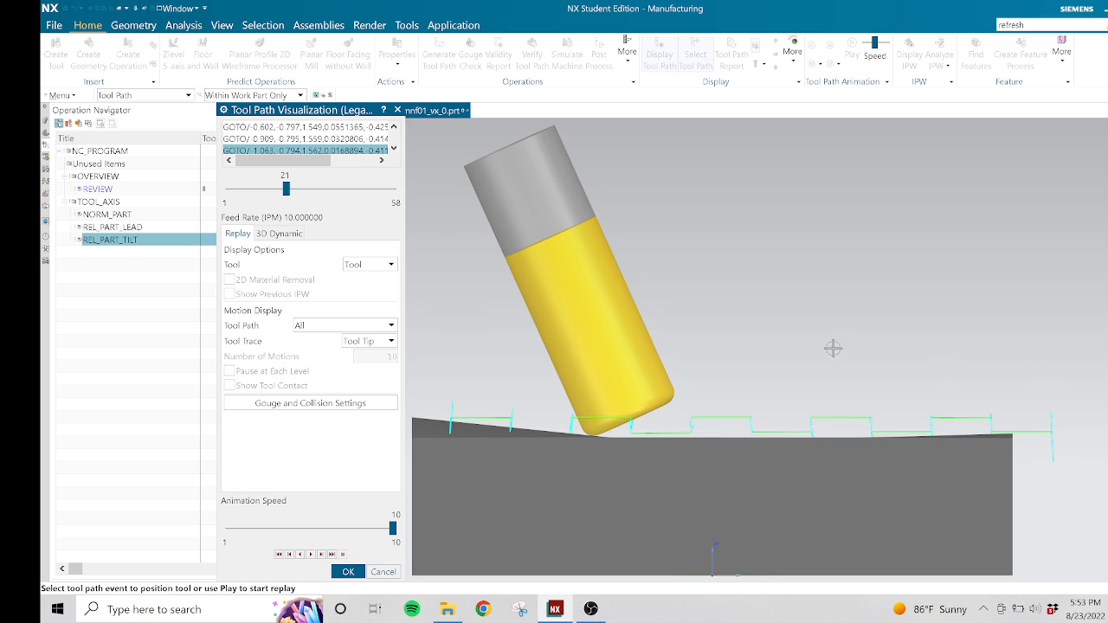
{"action": "scroll", "coordinate": [805, 355], "scroll_direction": "down", "scroll_amount": 2}
{"action": "scroll", "coordinate": [760, 363], "scroll_direction": "up", "scroll_amount": 2}
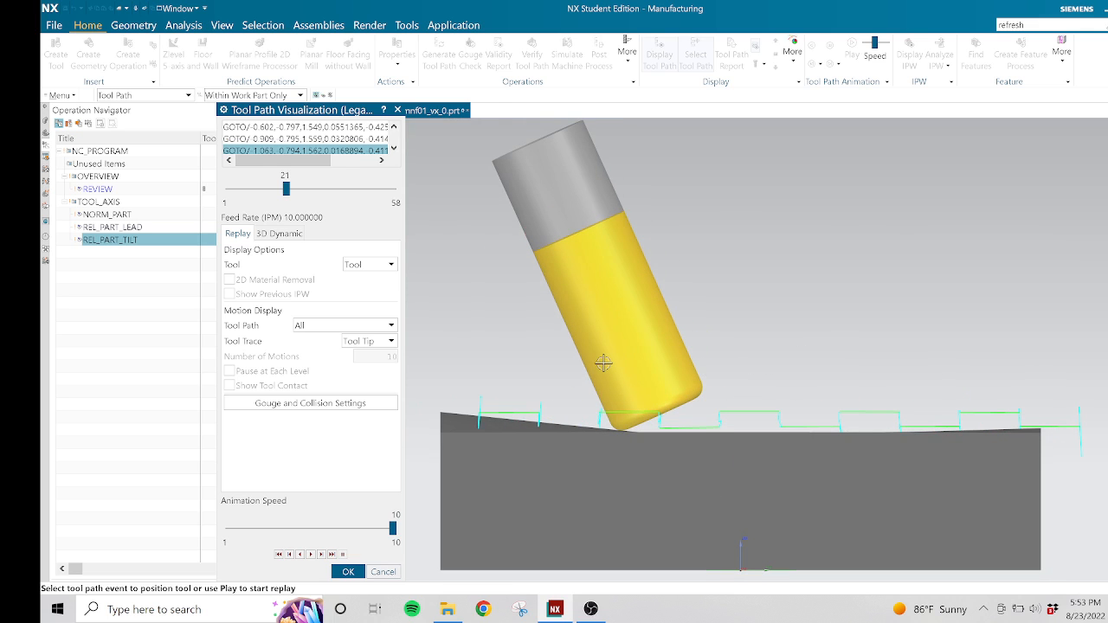
{"action": "scroll", "coordinate": [604, 364], "scroll_direction": "up", "scroll_amount": 1}
{"action": "scroll", "coordinate": [621, 364], "scroll_direction": "down", "scroll_amount": 2}
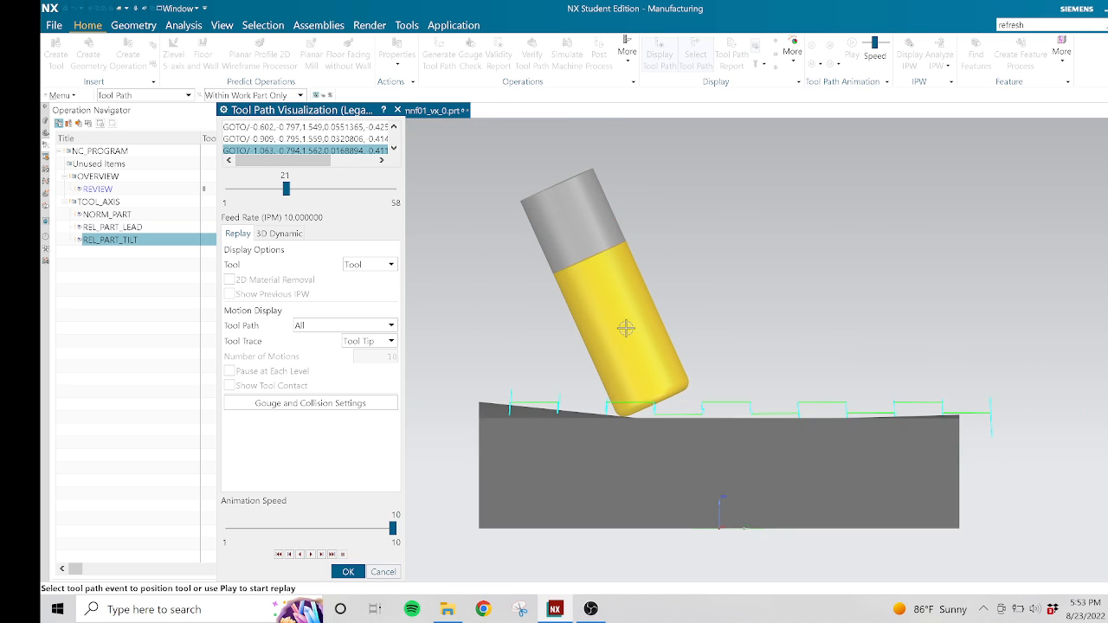
{"action": "scroll", "coordinate": [636, 322], "scroll_direction": "up", "scroll_amount": 1}
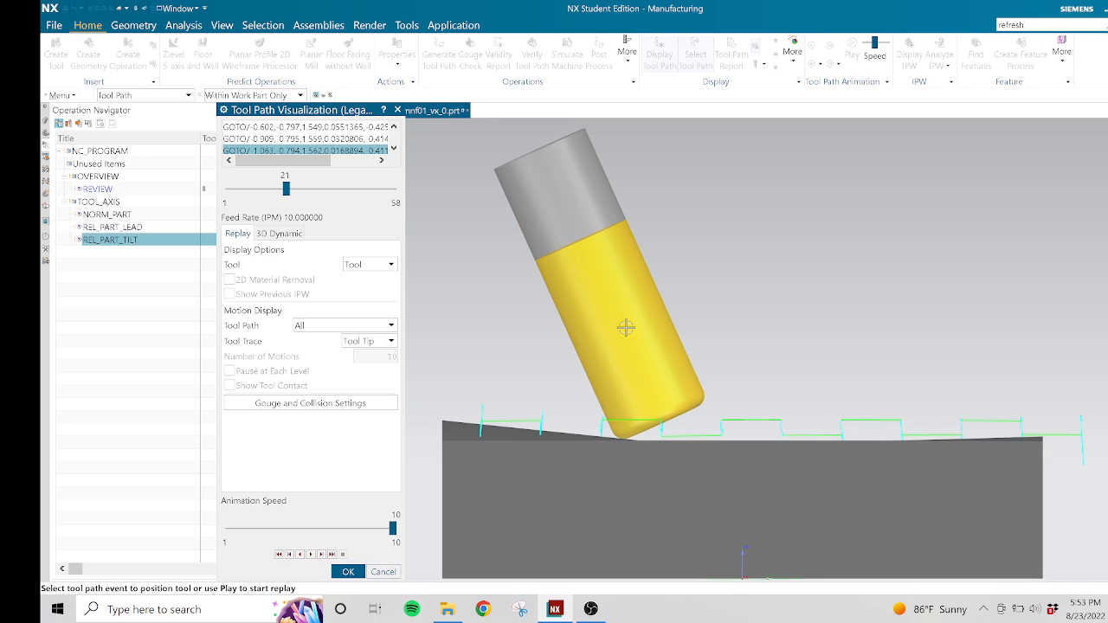
{"action": "scroll", "coordinate": [626, 328], "scroll_direction": "down", "scroll_amount": 2}
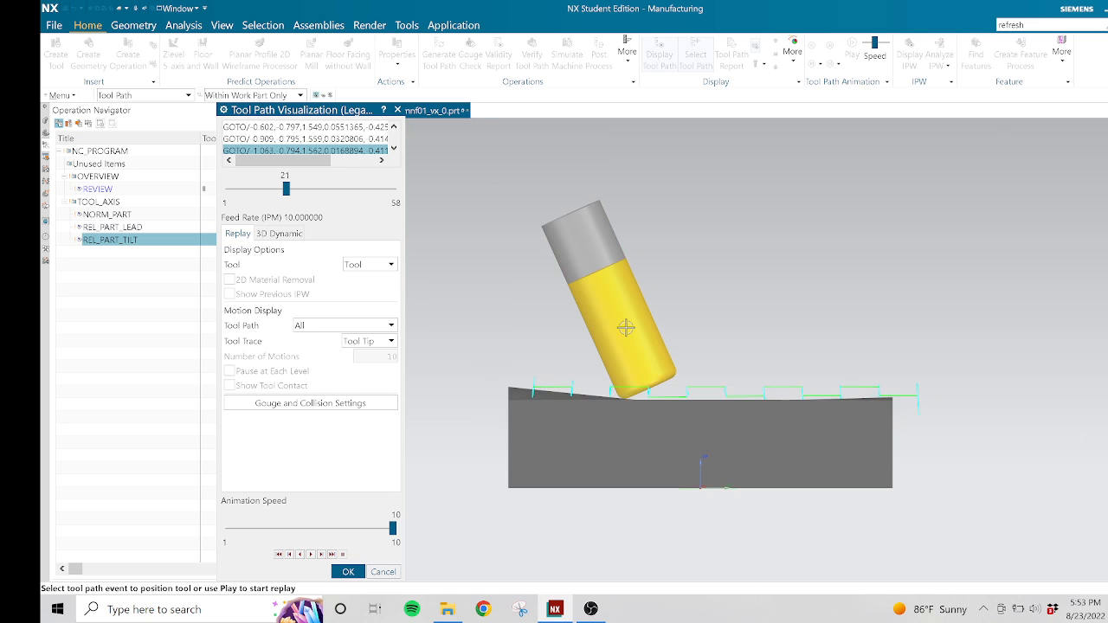
{"action": "scroll", "coordinate": [622, 325], "scroll_direction": "up", "scroll_amount": 2}
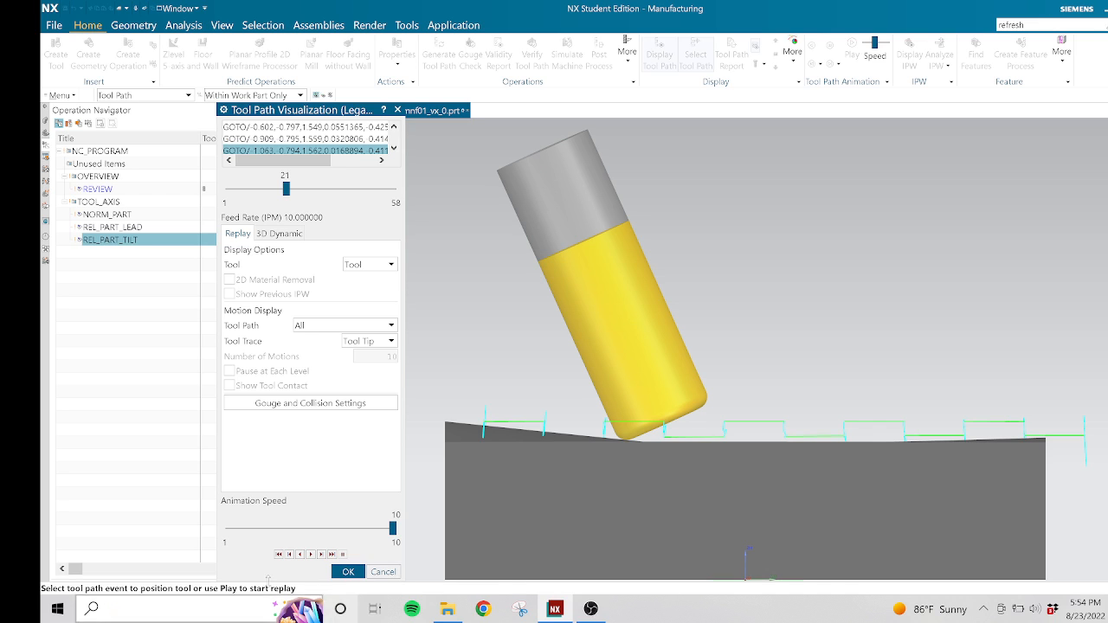
Step: Exit the tool path visualization and cancel editing of the REL_PART_TILT variable contour operation
{"action": "left_click", "coordinate": [384, 572]}
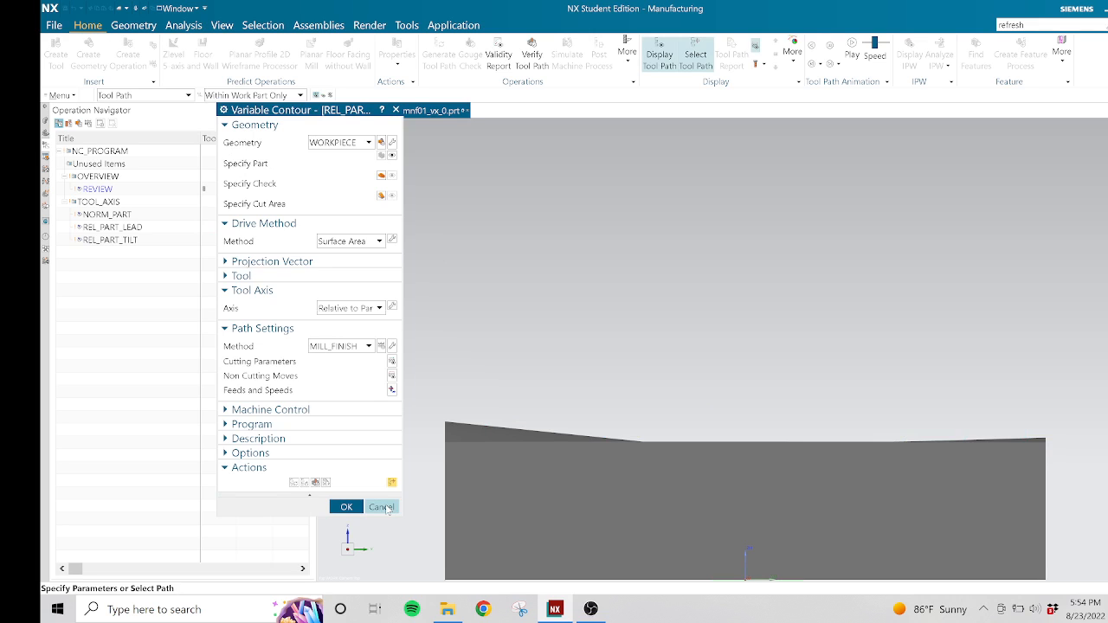
{"action": "left_click", "coordinate": [382, 507]}
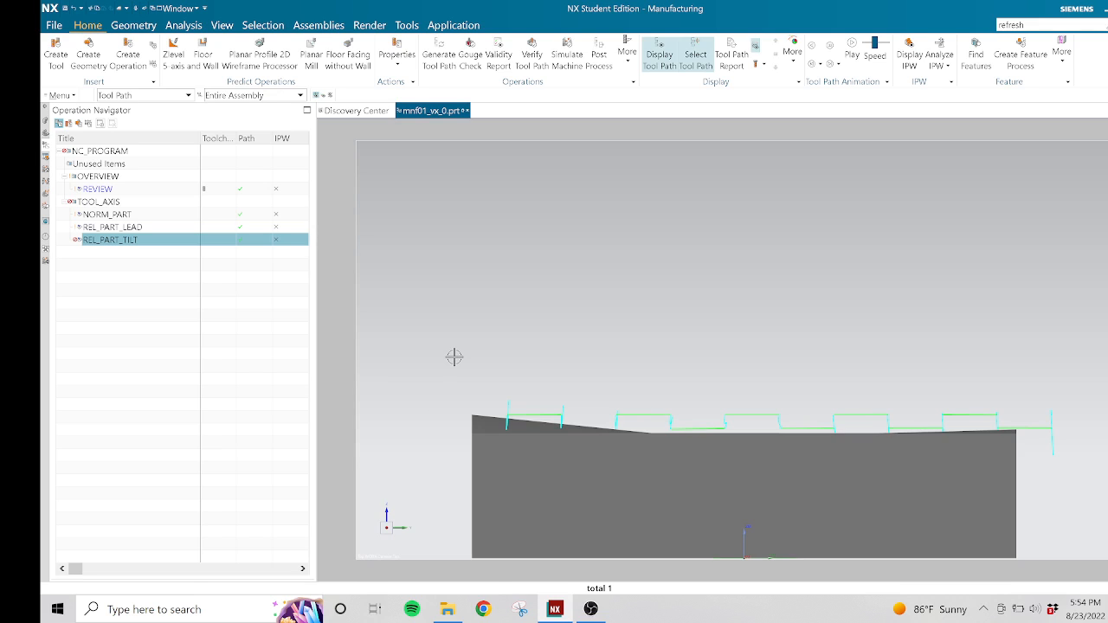
Step: Close the part file mnf01_vx_0.prt without saving its changes and minimize the program window to the desktop
{"action": "left_click", "coordinate": [466, 111]}
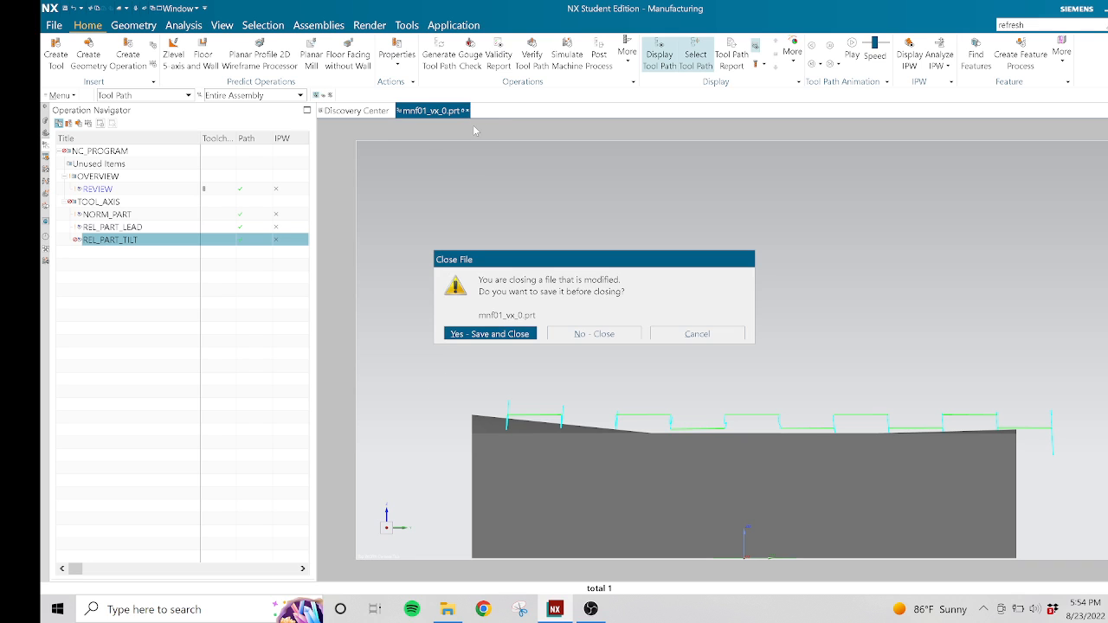
{"action": "left_click", "coordinate": [585, 335]}
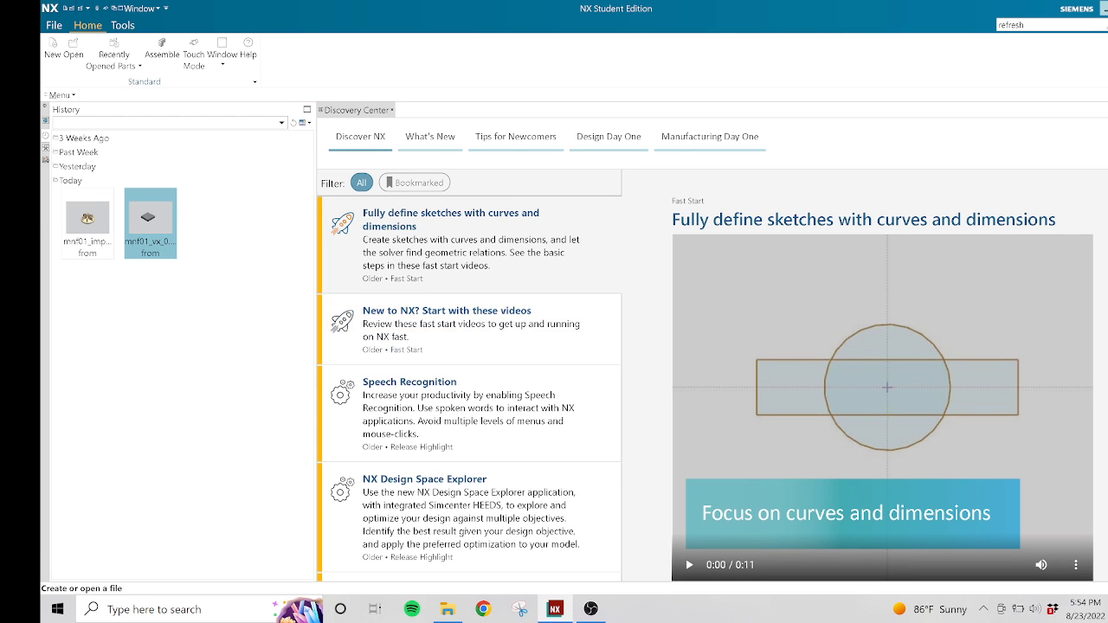
{"action": "left_click", "coordinate": [1106, 9]}
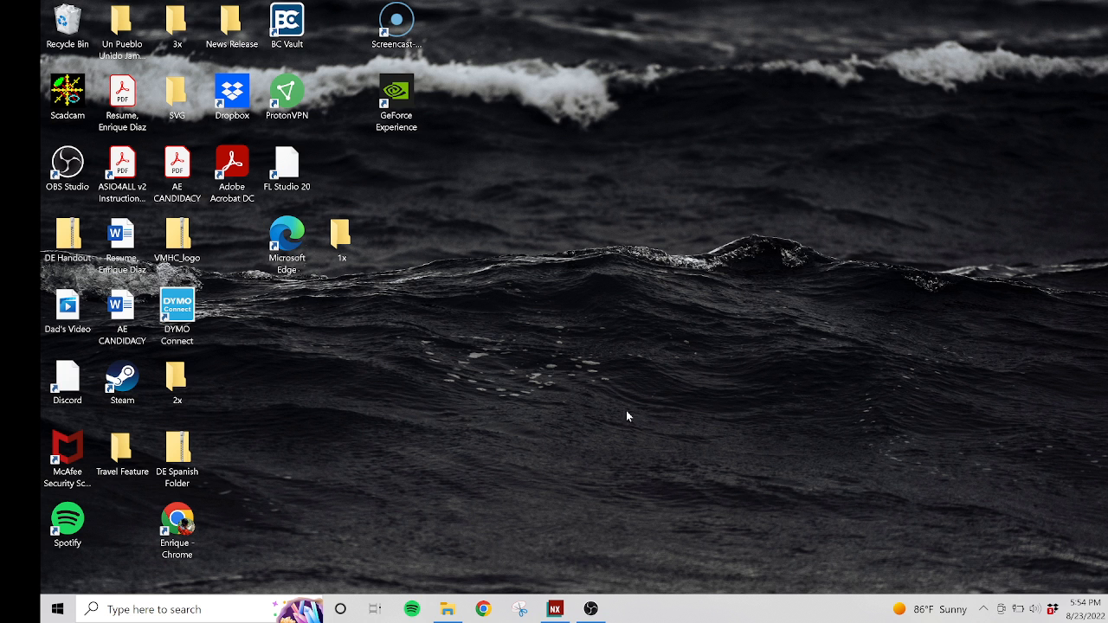